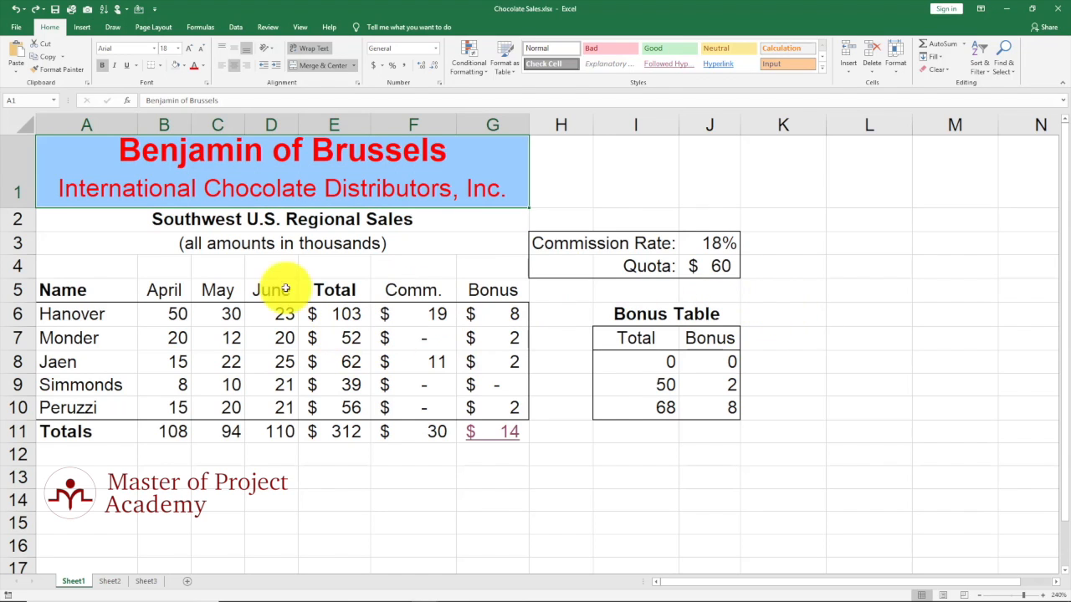
Step: Select the non-adjacent ranges B6:D10 and F6:F8 with cells J3, L6, J8 and J10, and clear that selection
left_click_drag(172, 314, 267, 407)
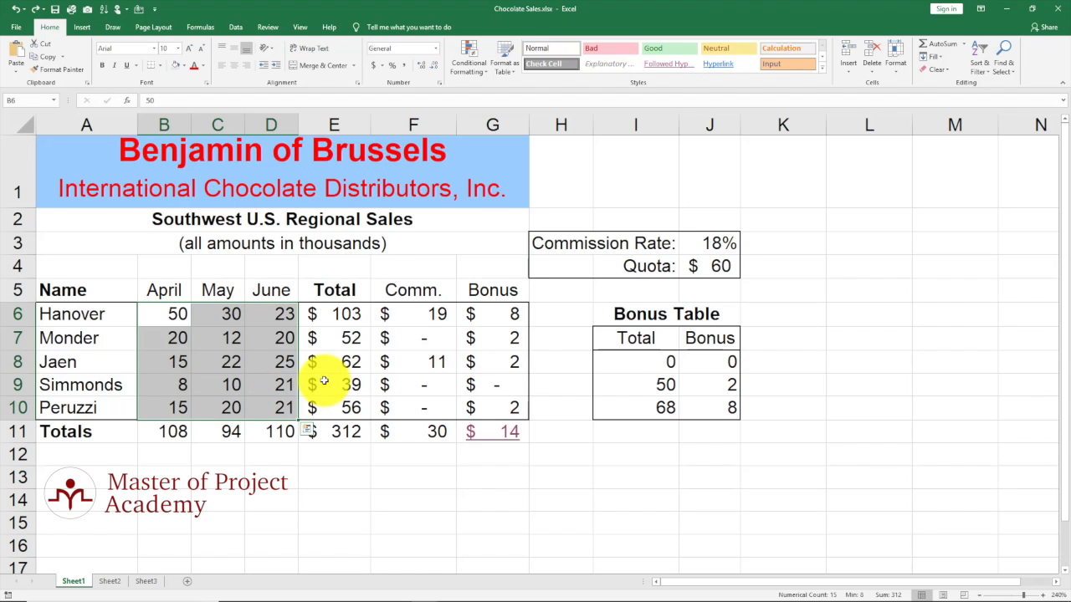
left_click_drag(392, 314, 402, 363)
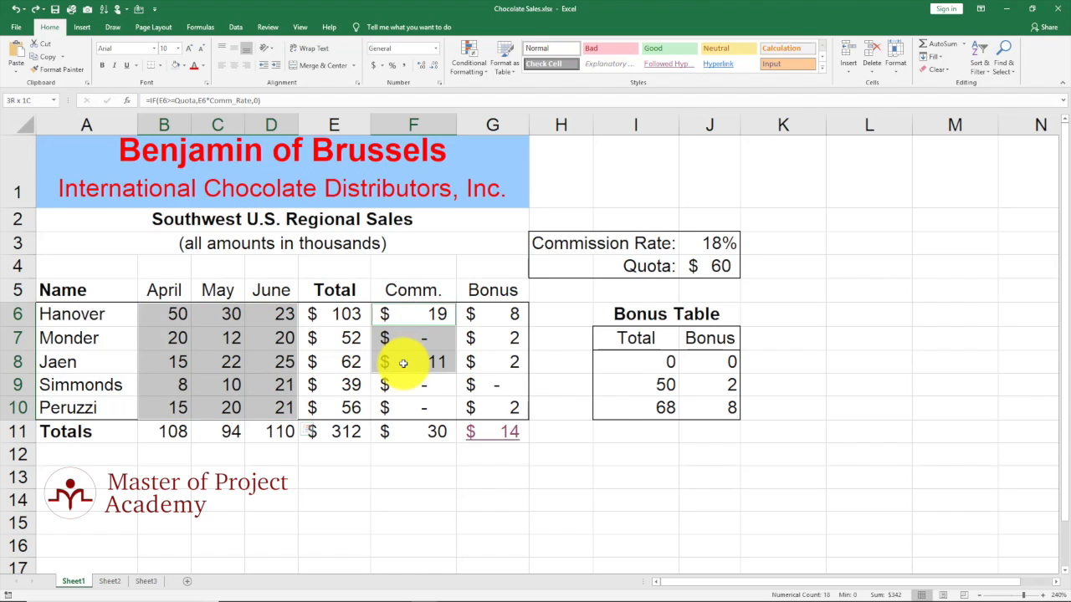
left_click(710, 243, "ctrl")
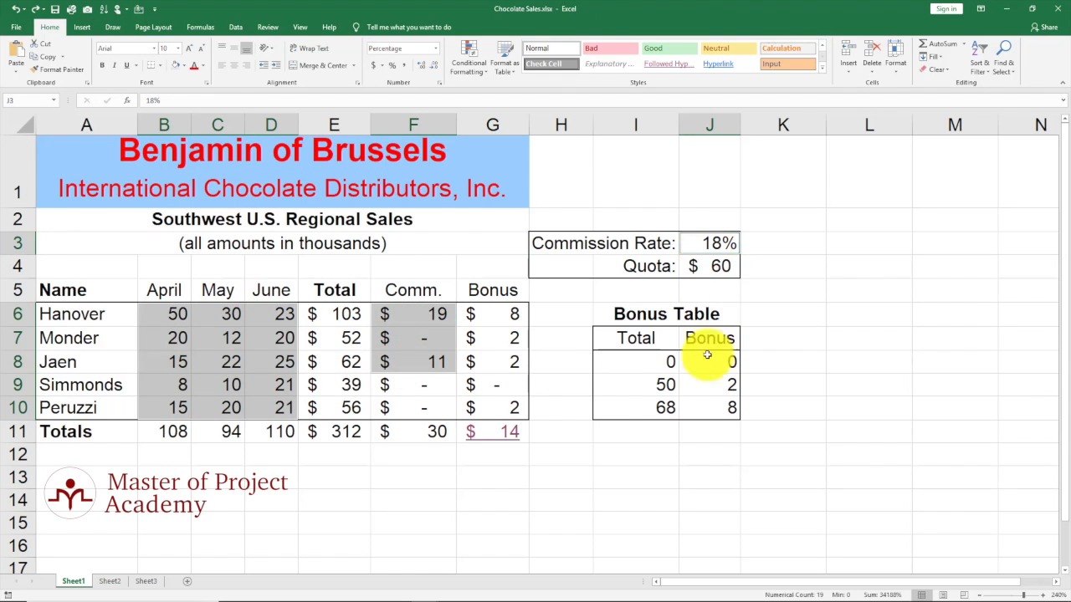
left_click(846, 320, "ctrl")
left_click(704, 362, "ctrl")
left_click(694, 408, "ctrl")
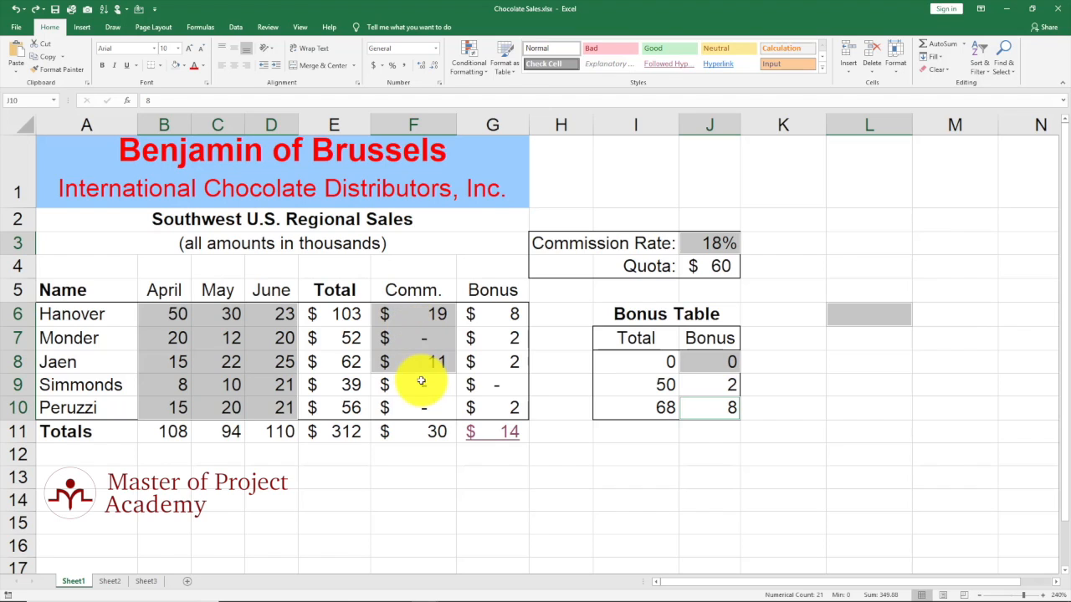
left_click(776, 192)
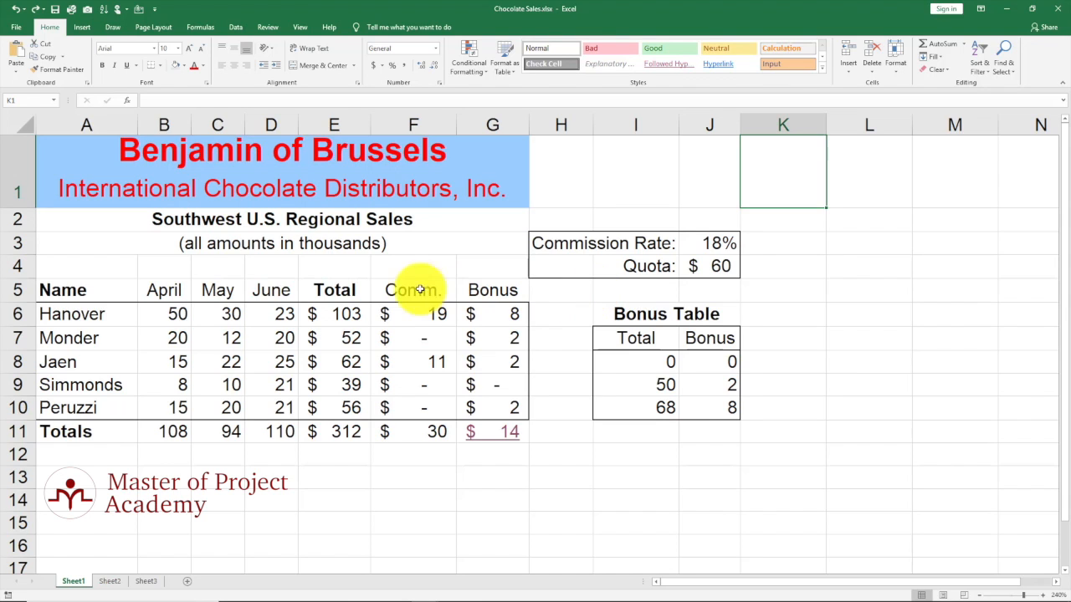
Step: Select D6:D10, G8, E7:E8 and J7 together, and remove only E7:E8 from the multiple selection
left_click_drag(280, 313, 284, 406)
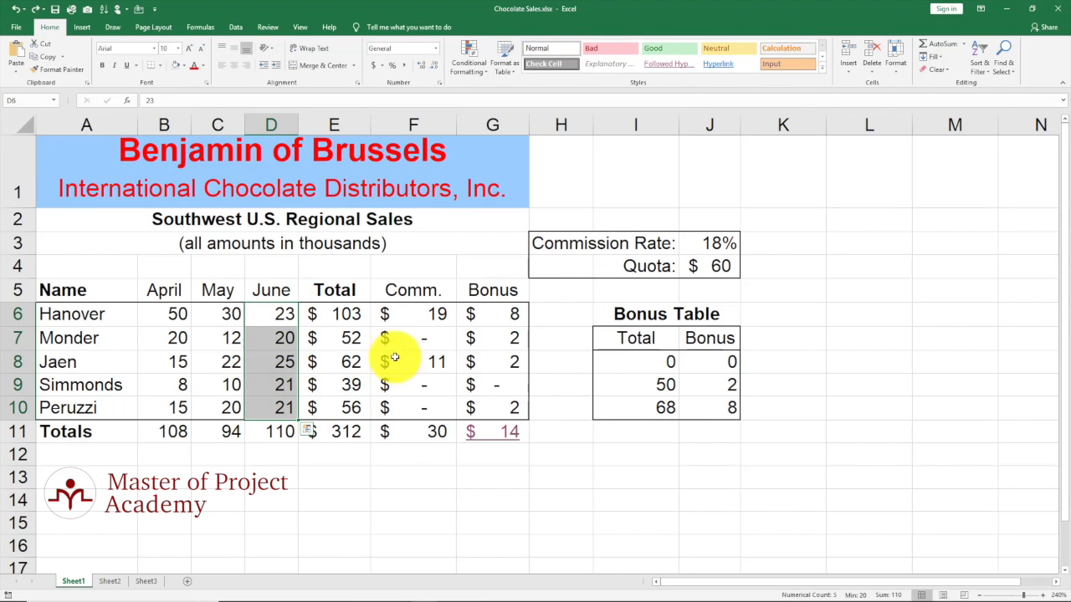
left_click(486, 361, "ctrl")
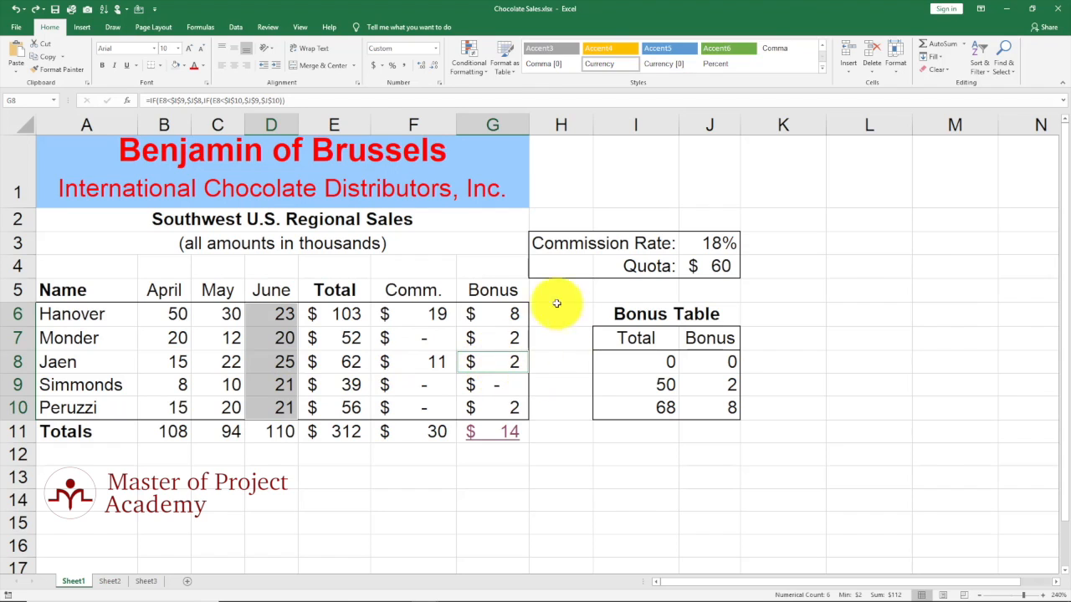
left_click_drag(342, 336, 360, 369)
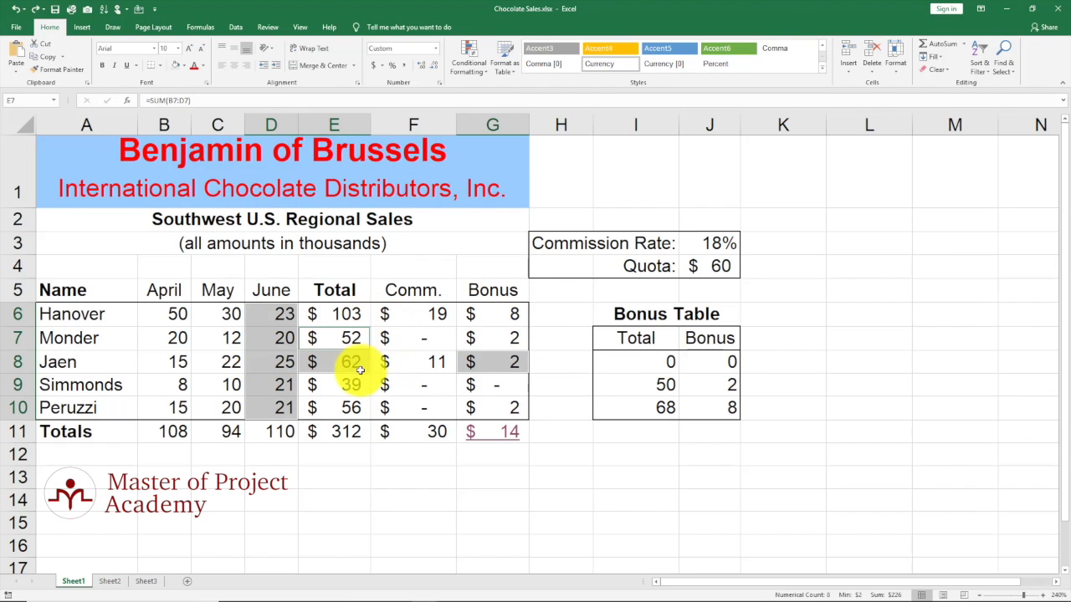
left_click(696, 338, "ctrl")
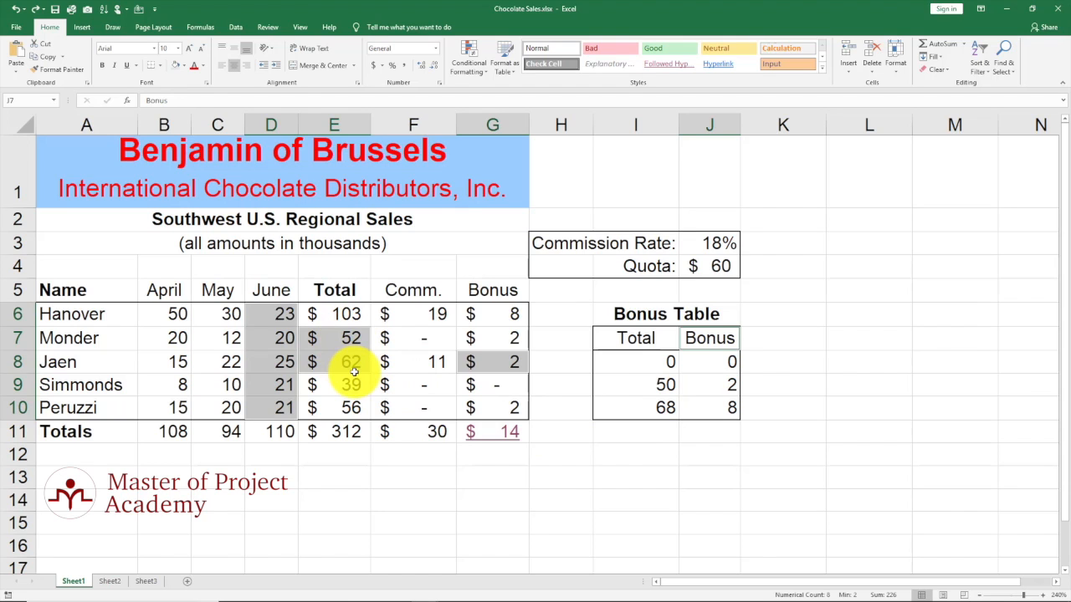
left_click_drag(346, 337, 350, 362)
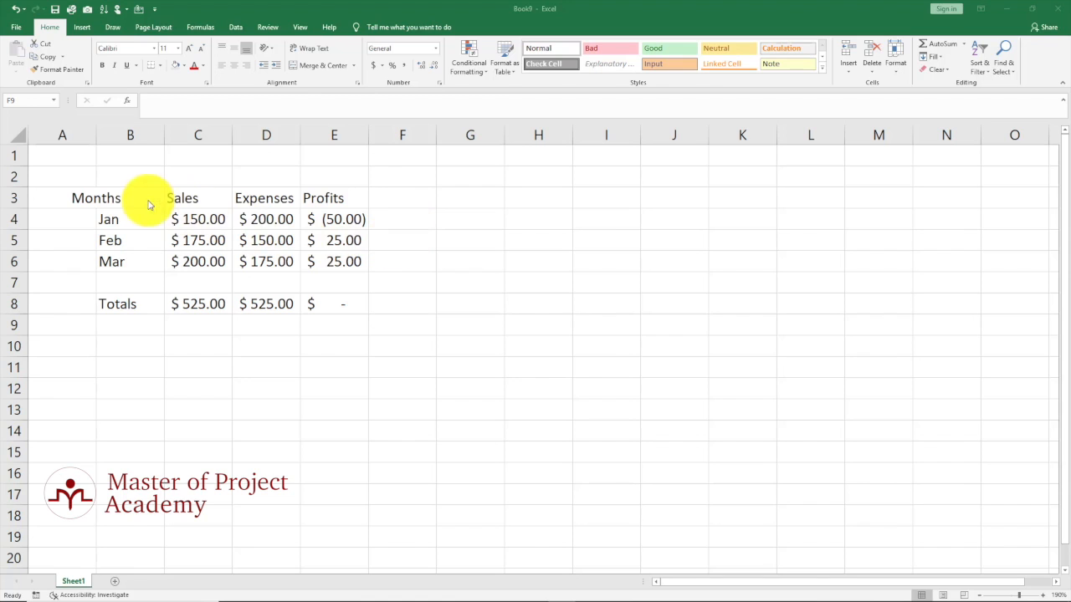
Step: Run the Accessibility Checker on the monthly sales workbook
left_click(120, 197)
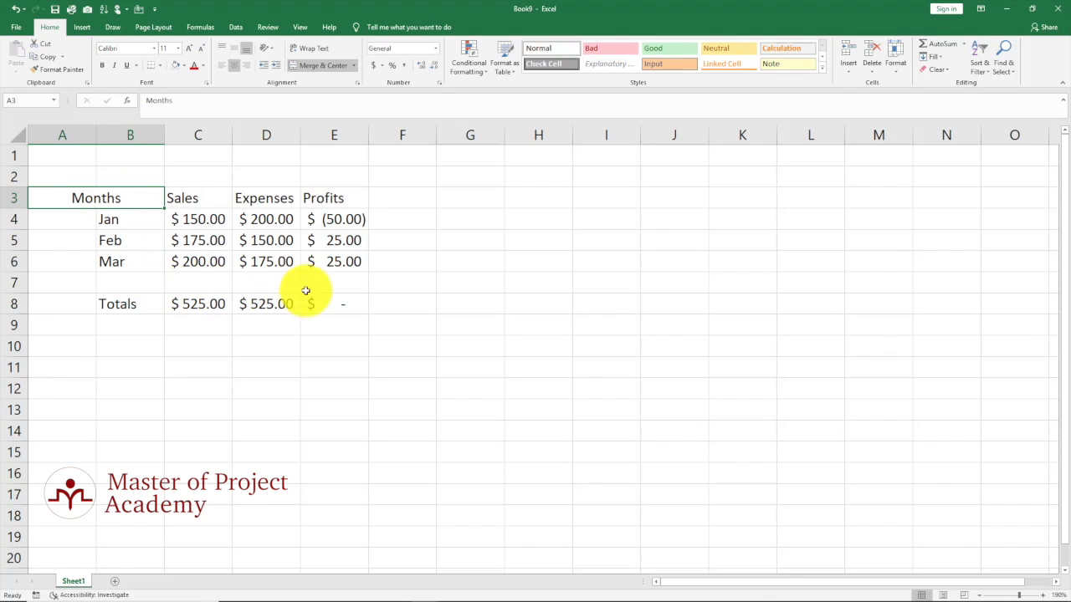
left_click(398, 245)
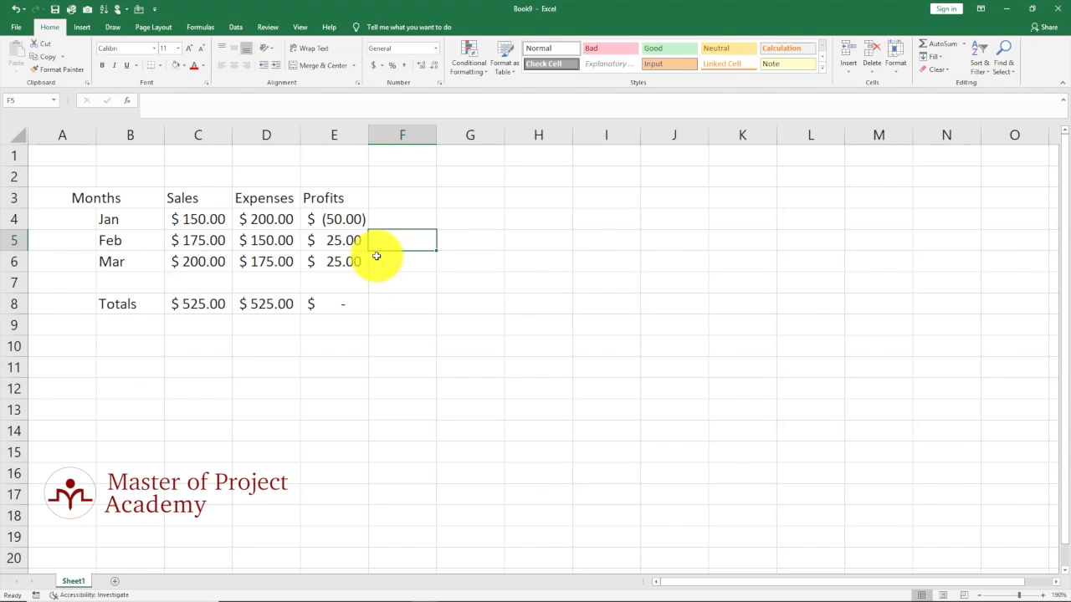
left_click(264, 28)
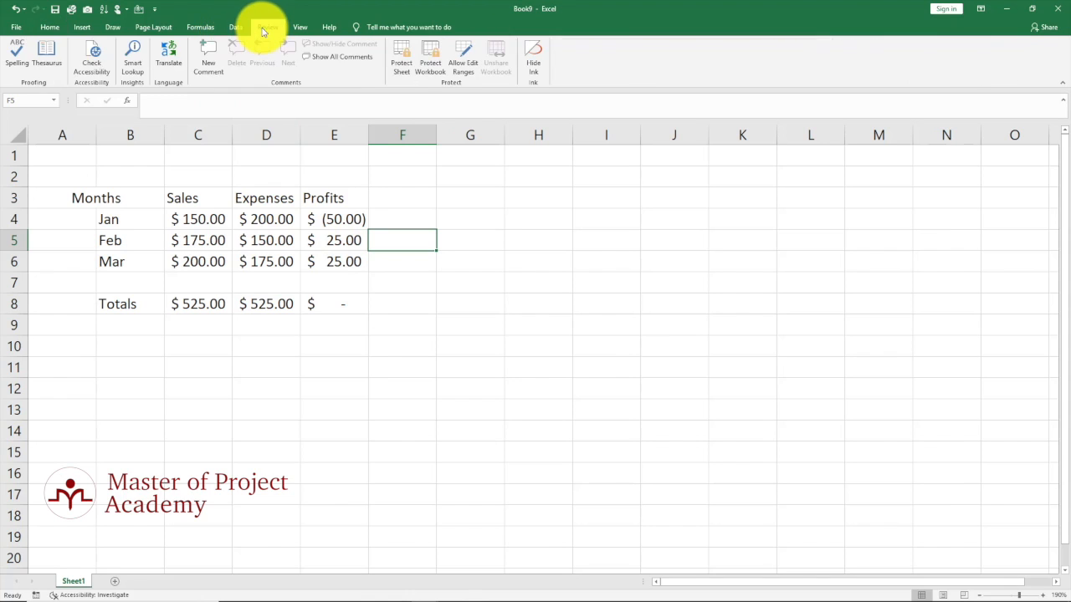
left_click(93, 65)
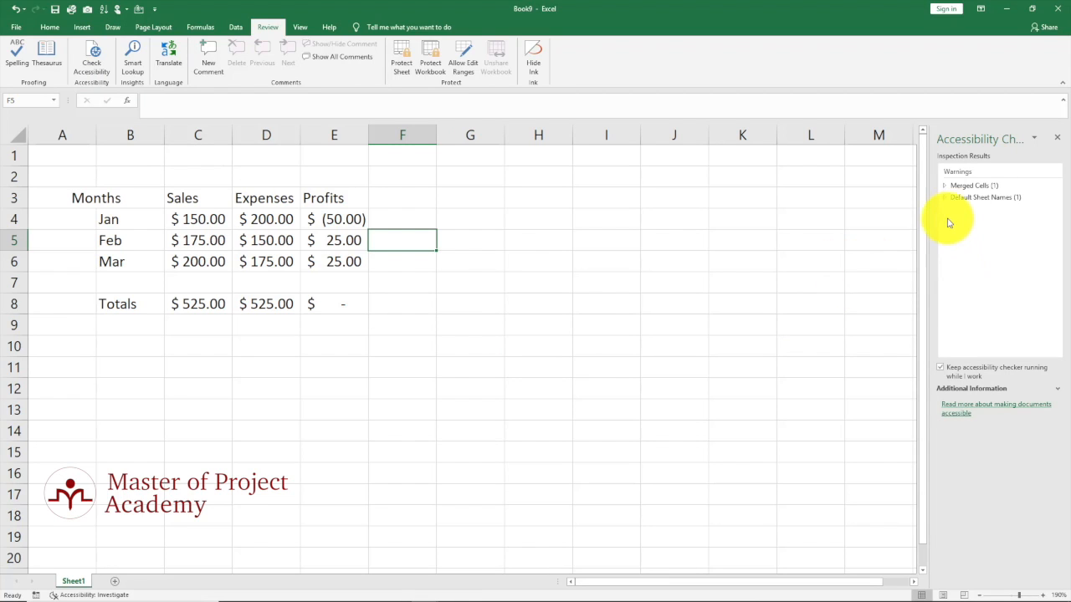
Step: Unmerge the Months heading cells A3:B3 with the recommended action for the Merged Cells warning
left_click(945, 187)
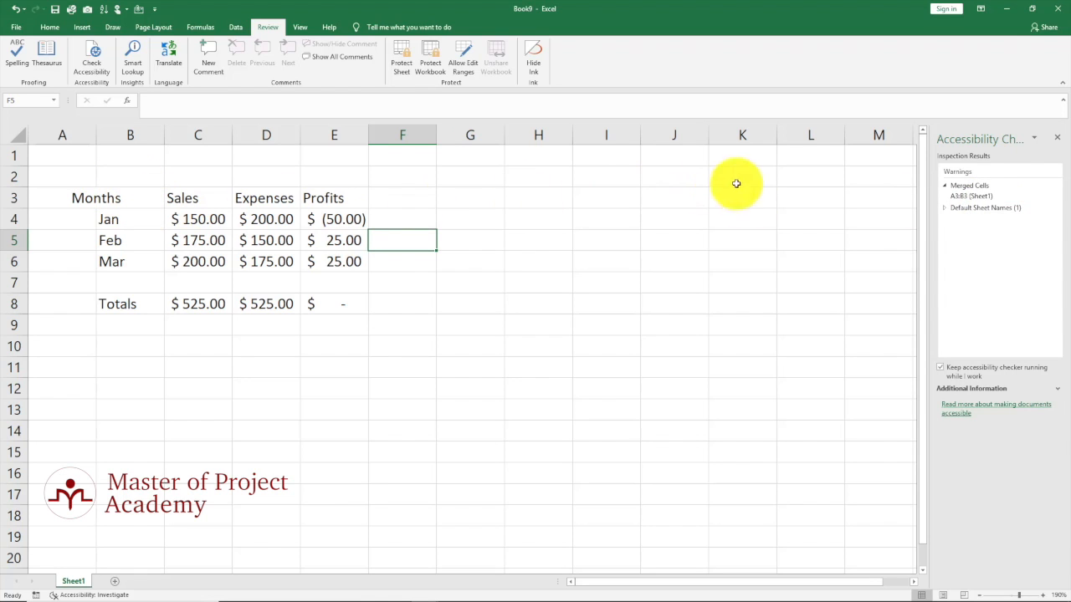
left_click(1057, 197)
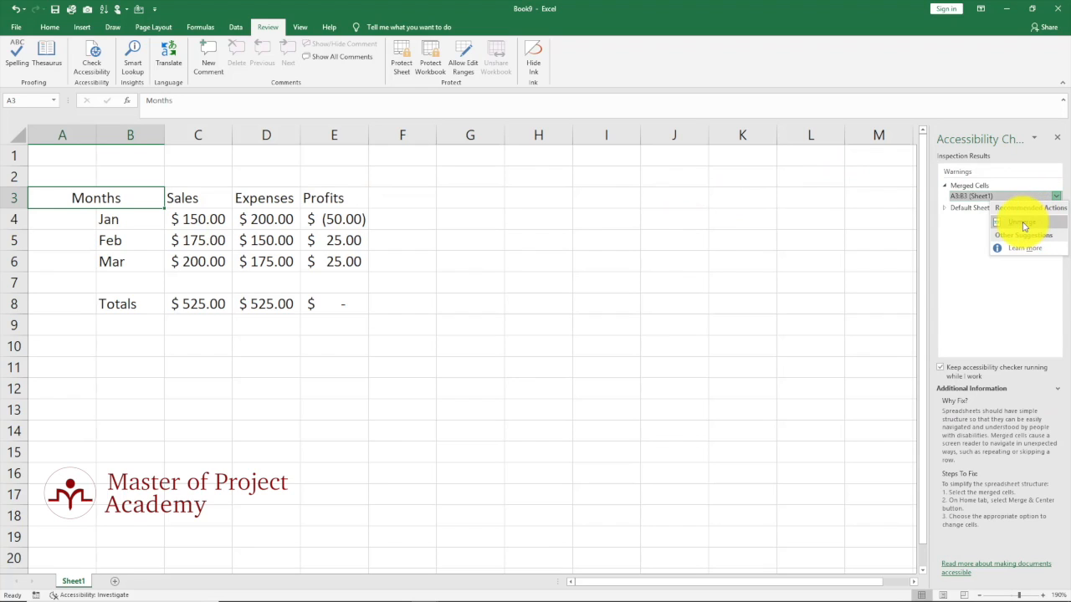
left_click(1022, 223)
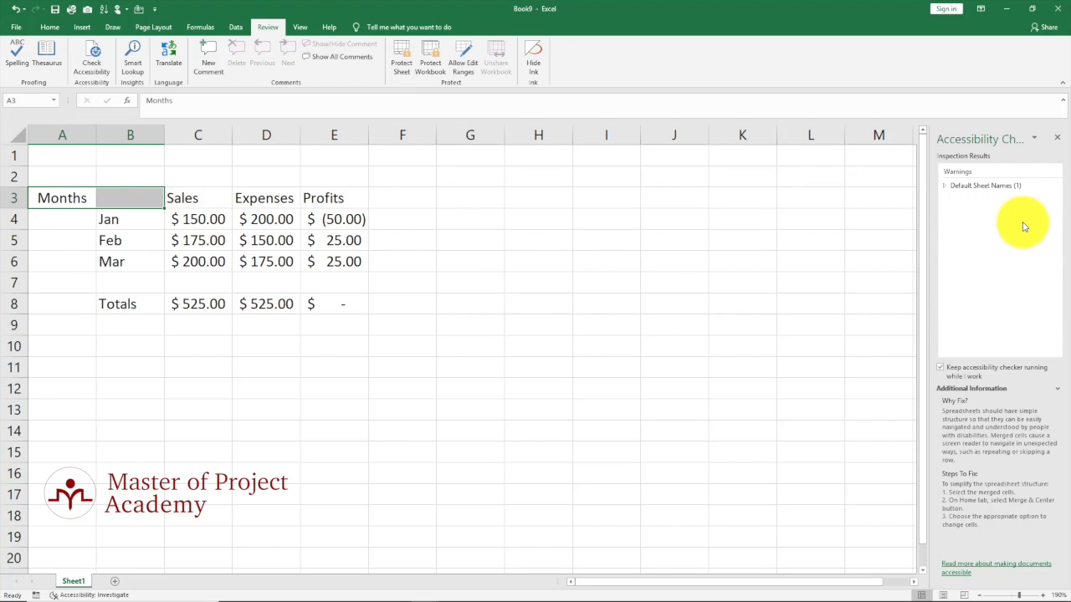
Step: Move the Months heading from A3 to B3, above the month names
left_click(483, 220)
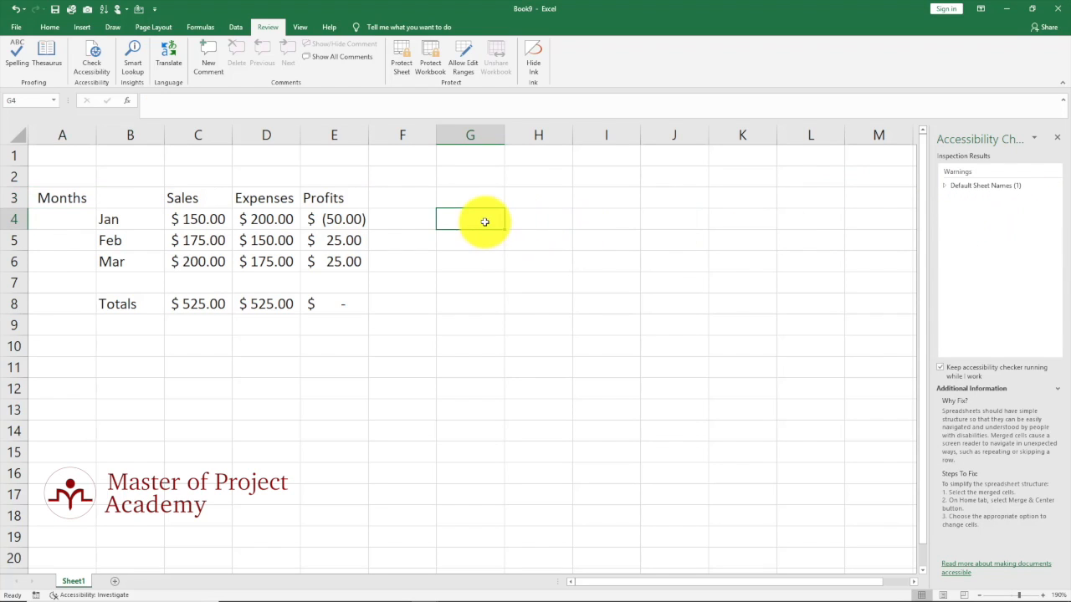
left_click(79, 198)
left_click_drag(91, 201, 168, 230)
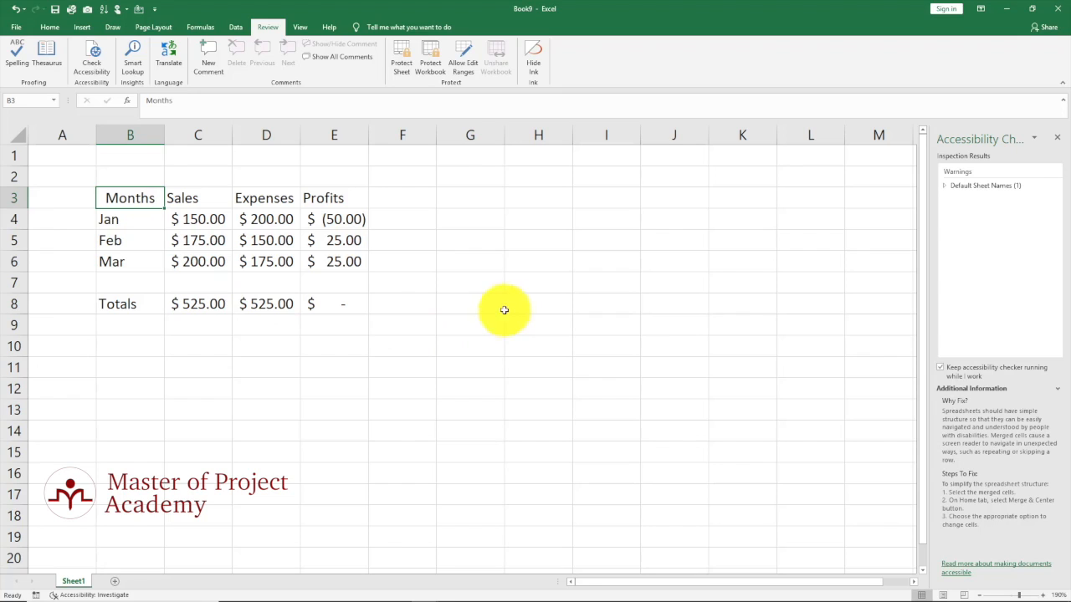
Step: Resolve the Default Sheet Names warning by renaming Sheet1 as My Sales Report
left_click(948, 188)
mouse_move(968, 201)
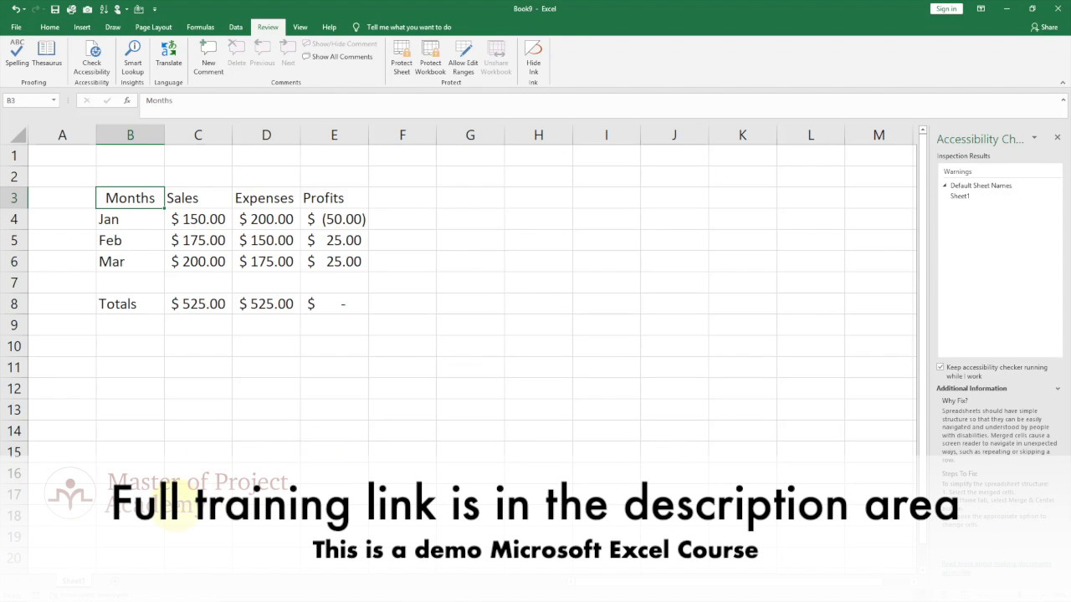
double_click(84, 583)
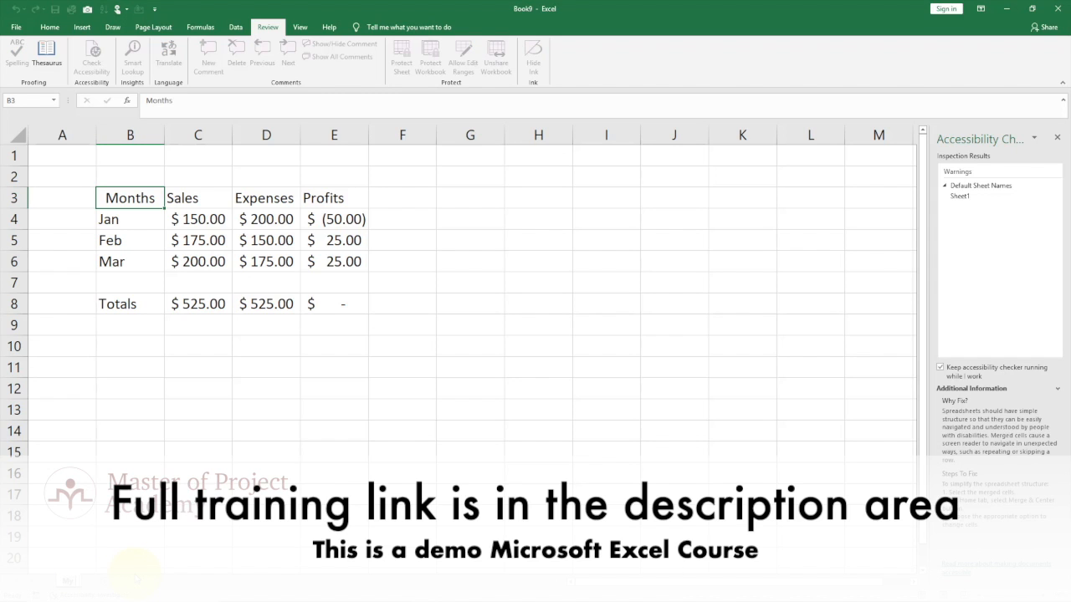
type("My Sales Report")
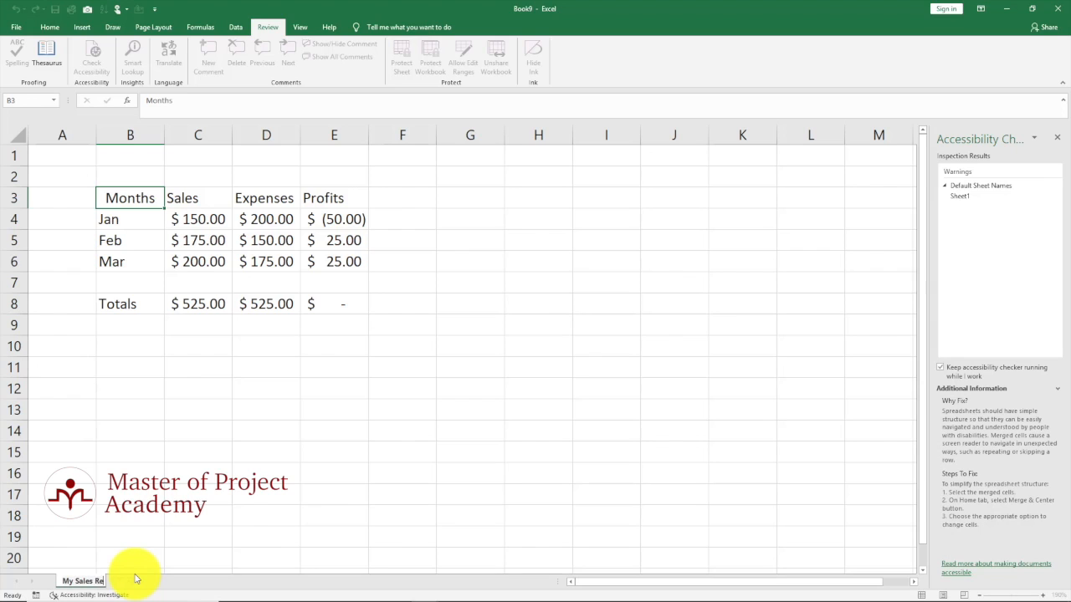
left_click(235, 507)
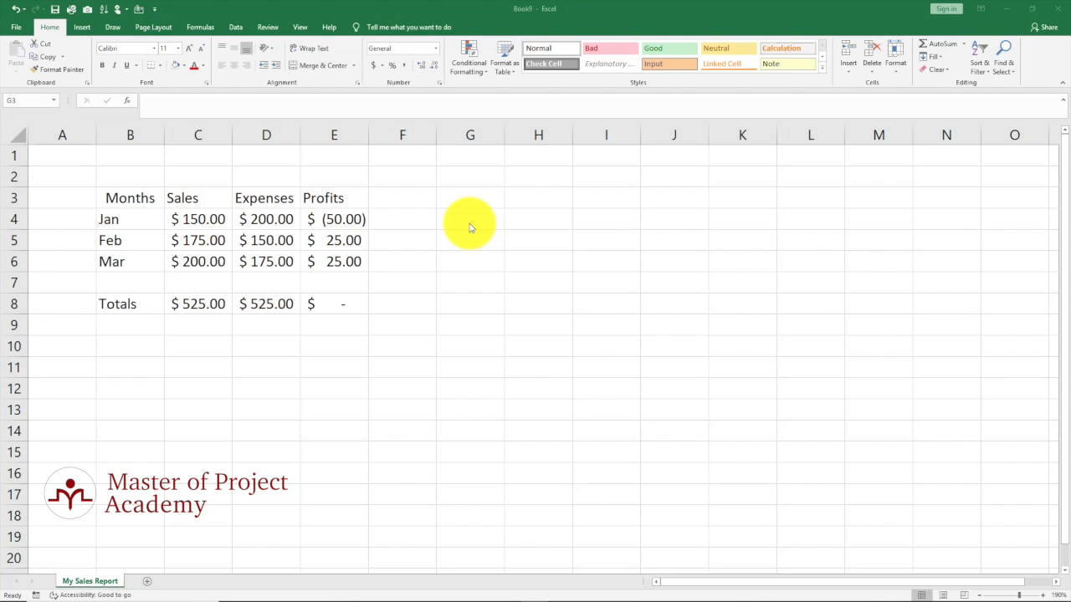
Step: Translate the Months heading in B3 from English to Russian with the Translator
left_click(131, 203)
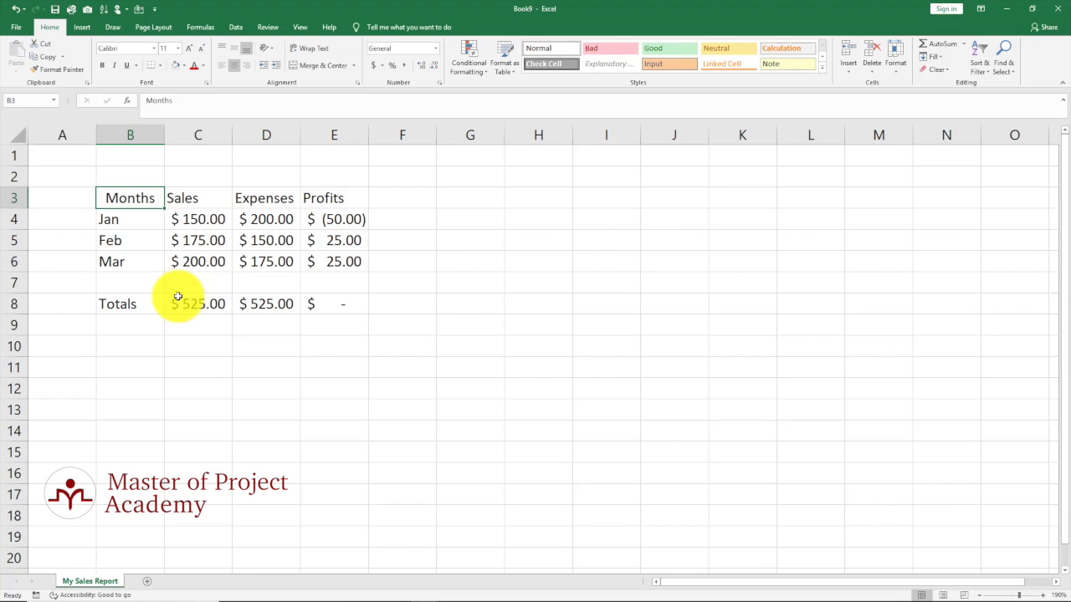
left_click(266, 27)
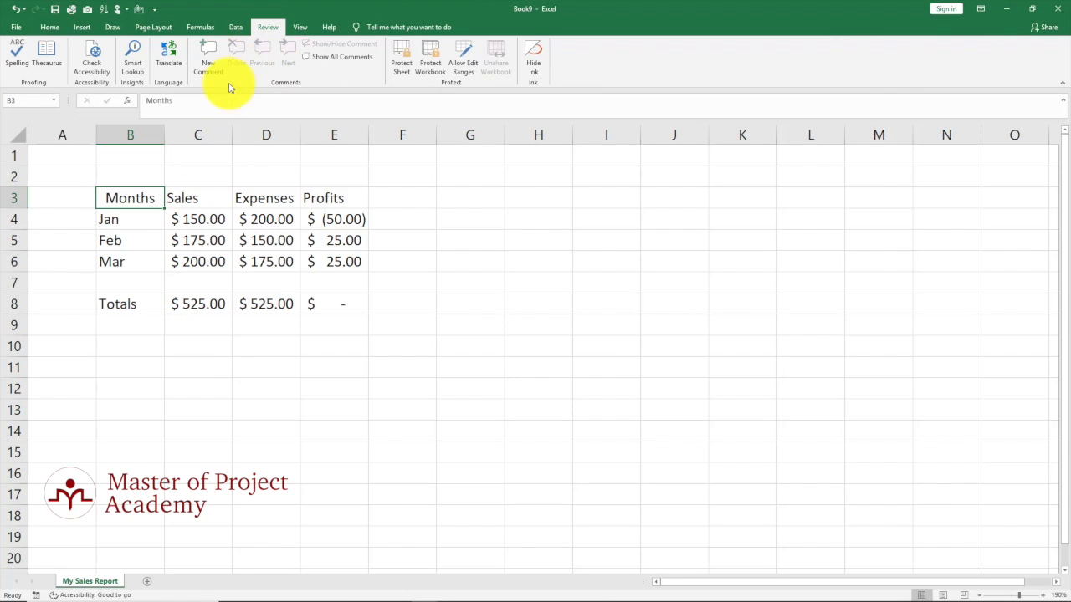
left_click(171, 59)
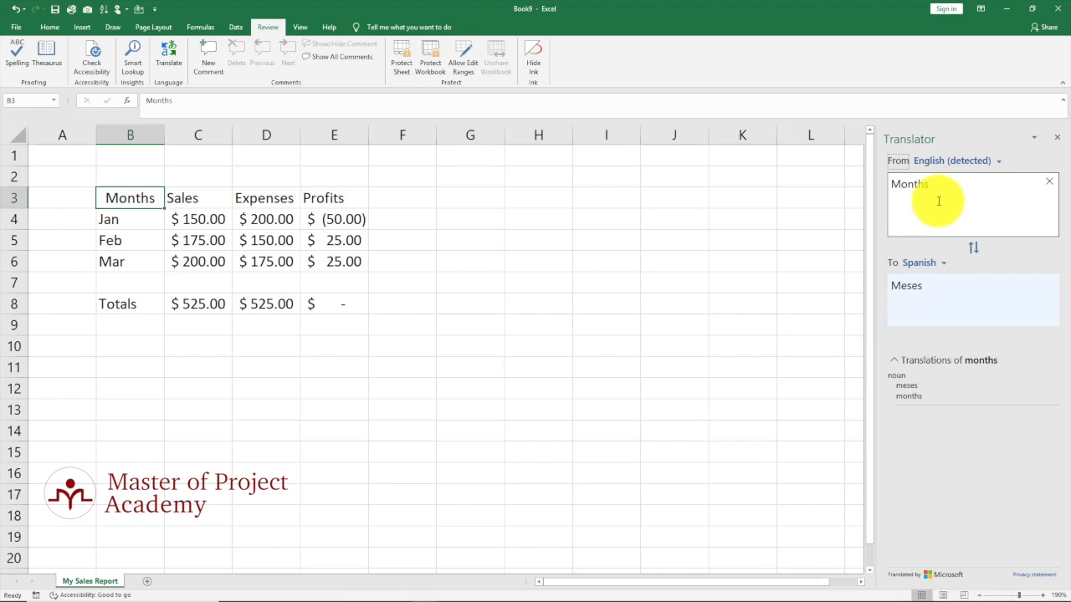
left_click(942, 263)
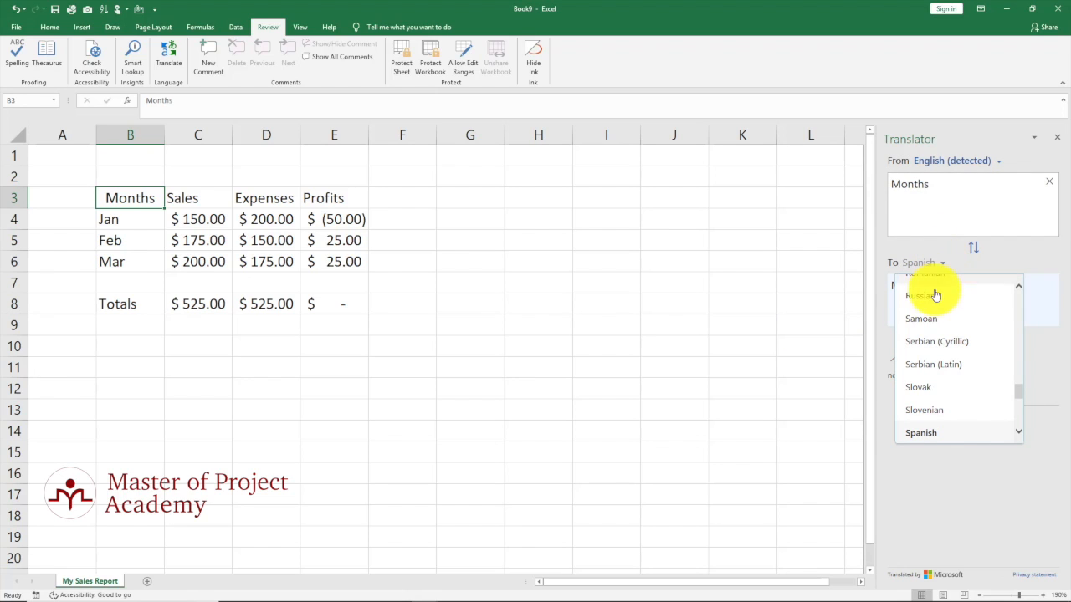
left_click(935, 296)
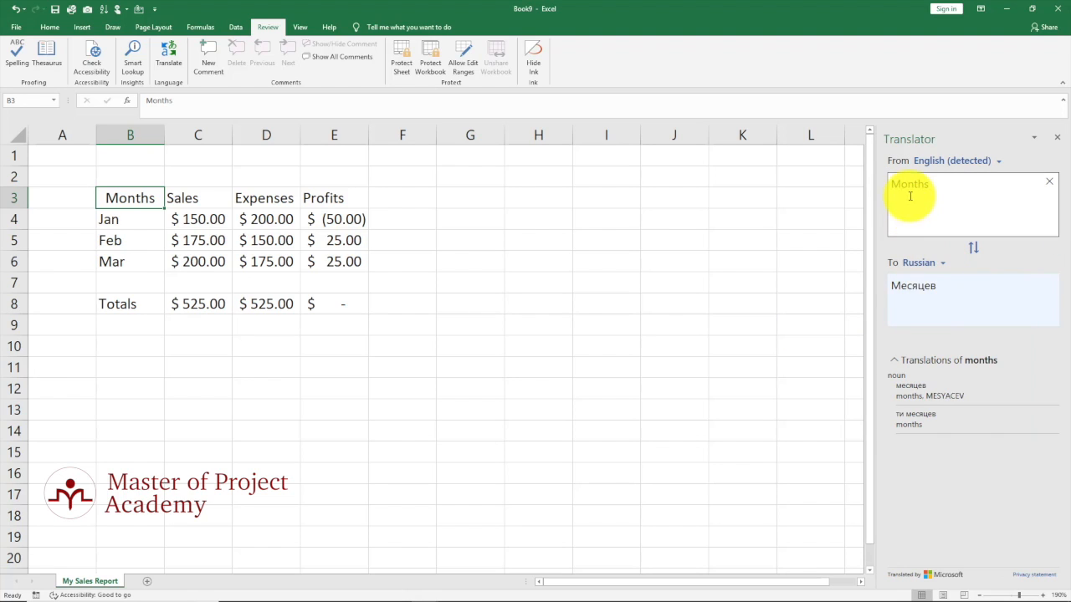
Step: Set the translation's target language to Spanish and swap the source and target languages
left_click(941, 263)
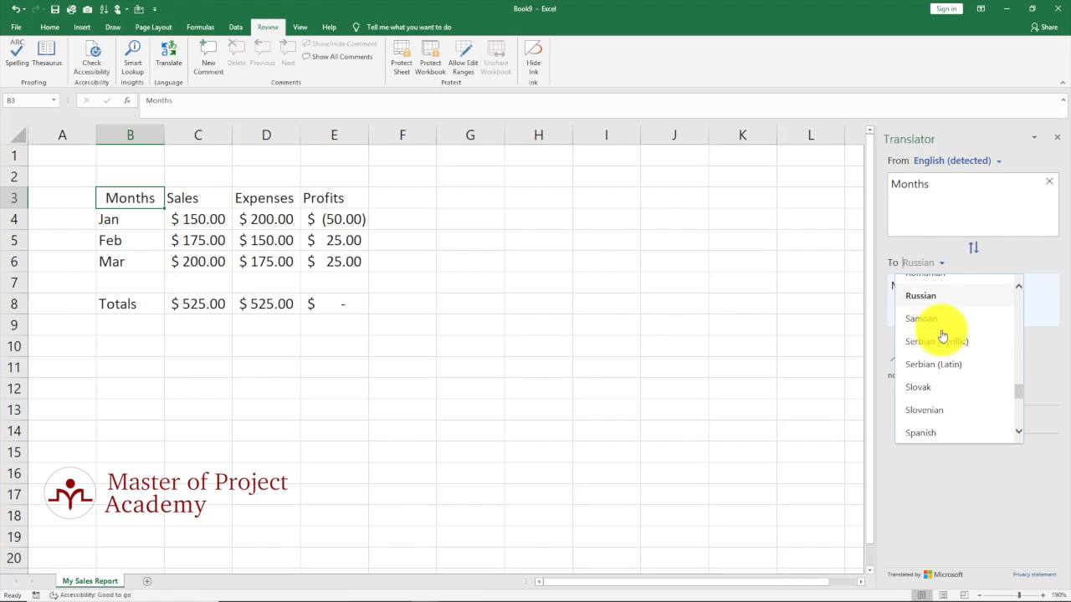
left_click(949, 432)
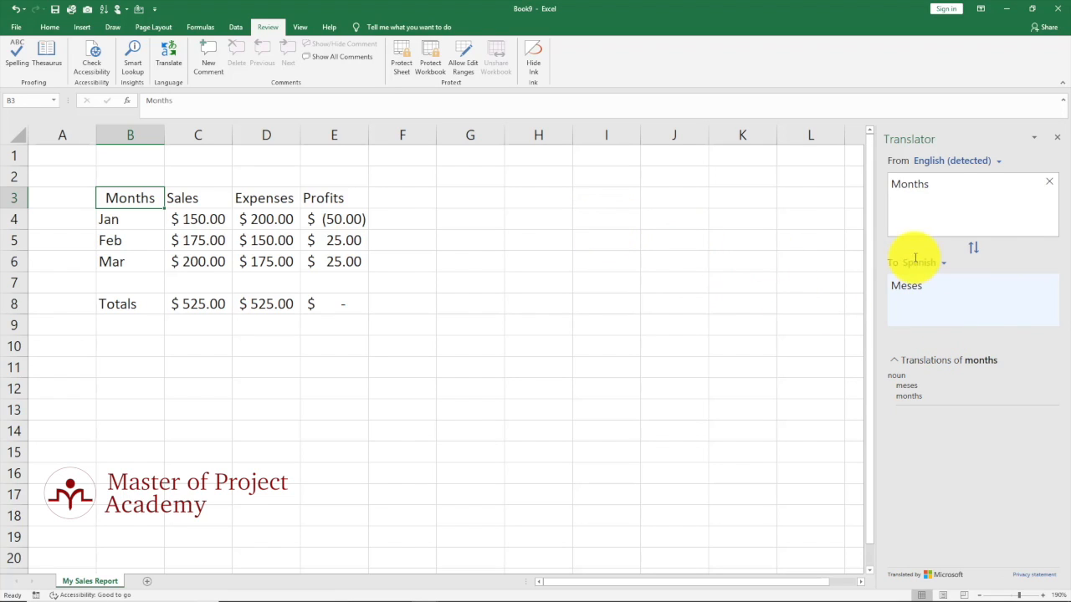
left_click(972, 251)
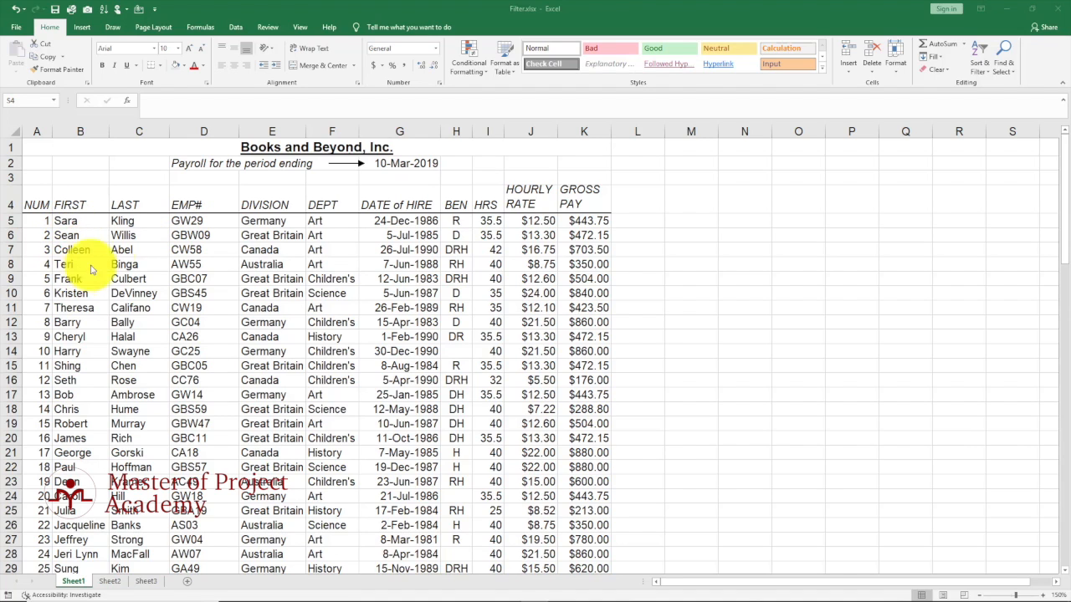
Step: Insert a blank column before the EMP# column in the payroll sheet and widen it to about twice its width
left_click(197, 132)
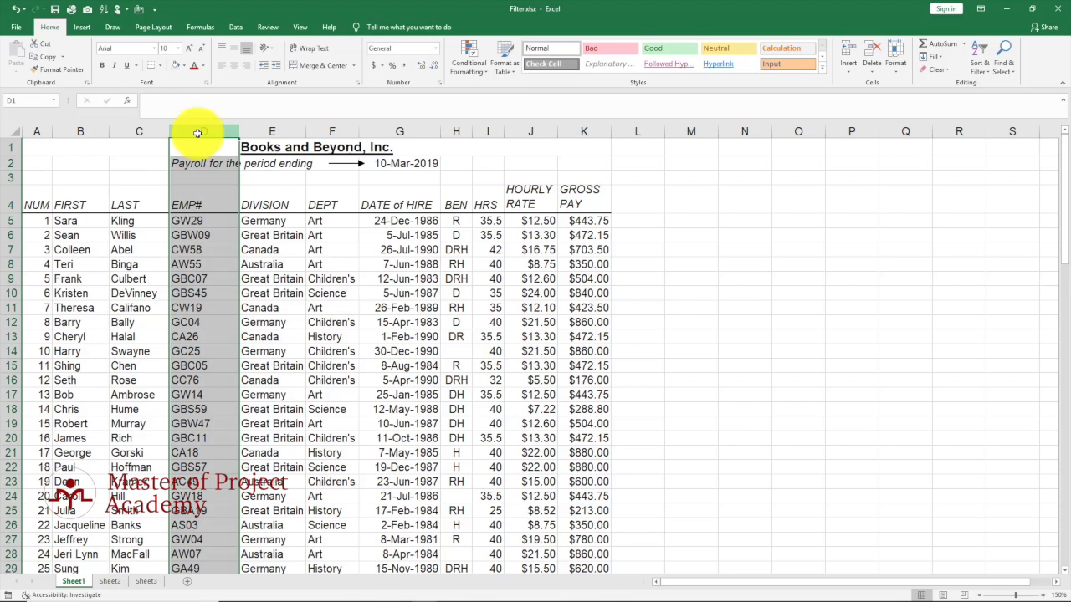
right_click(198, 133)
left_click(226, 216)
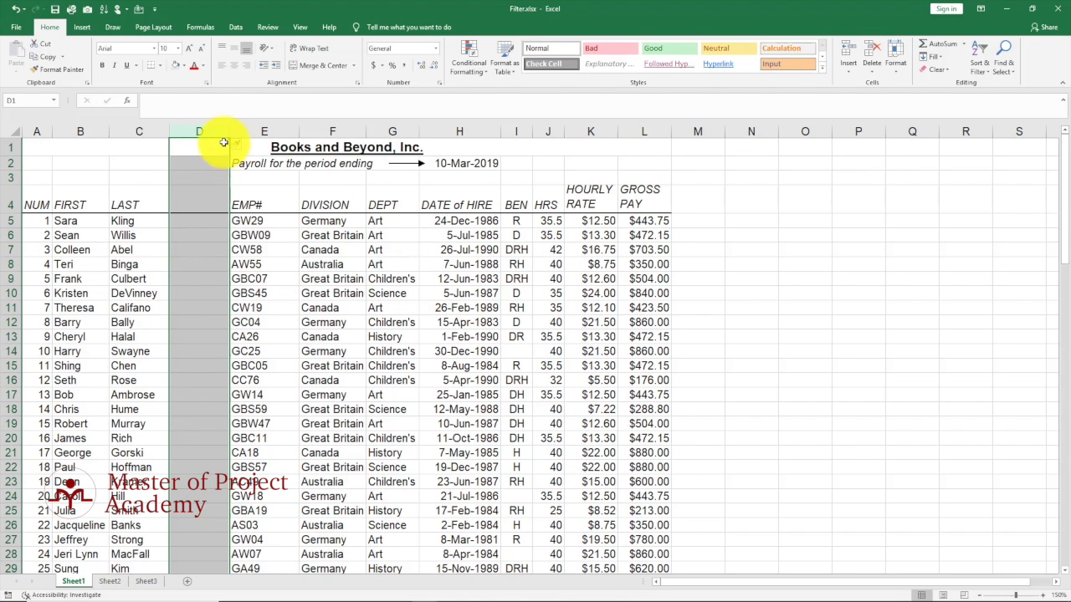
left_click_drag(228, 132, 292, 142)
Step: Join the first row's first and last names in D5 with the formula =CONCAT(B5,C5)
left_click(214, 221)
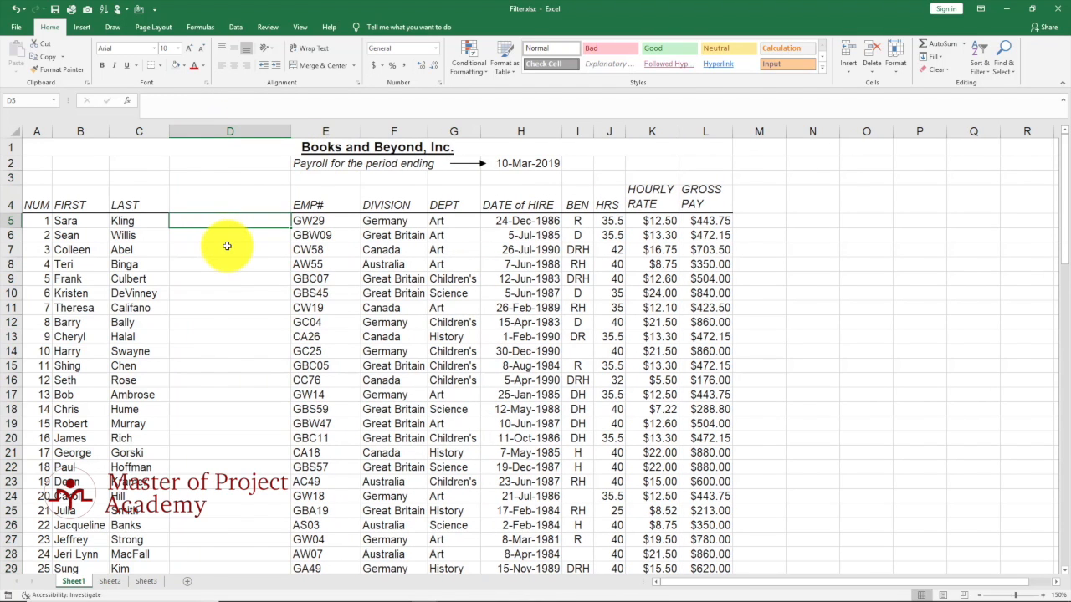
type("=")
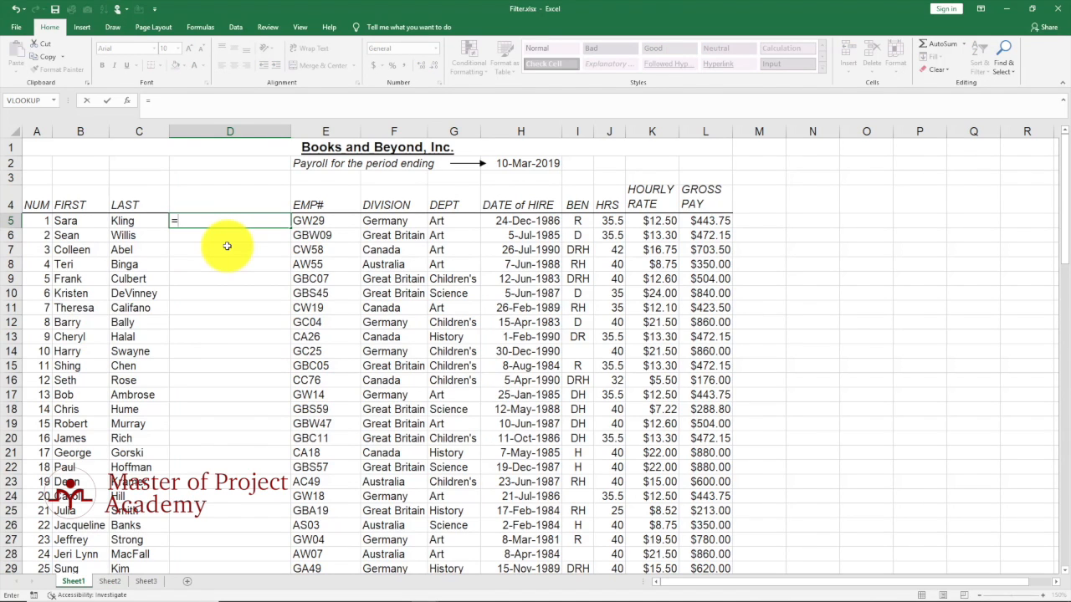
type("con")
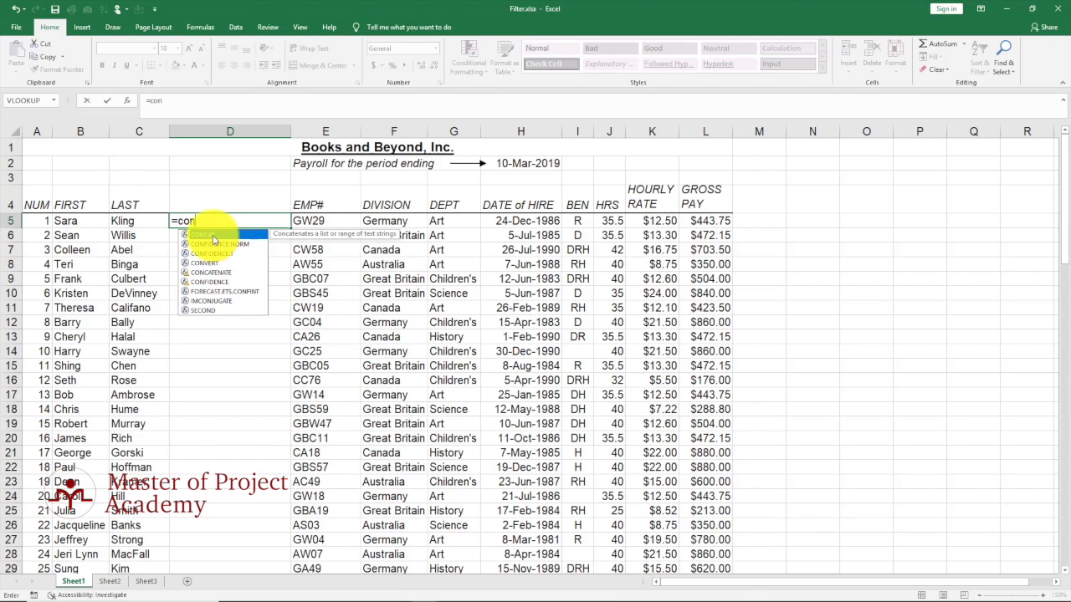
double_click(242, 236)
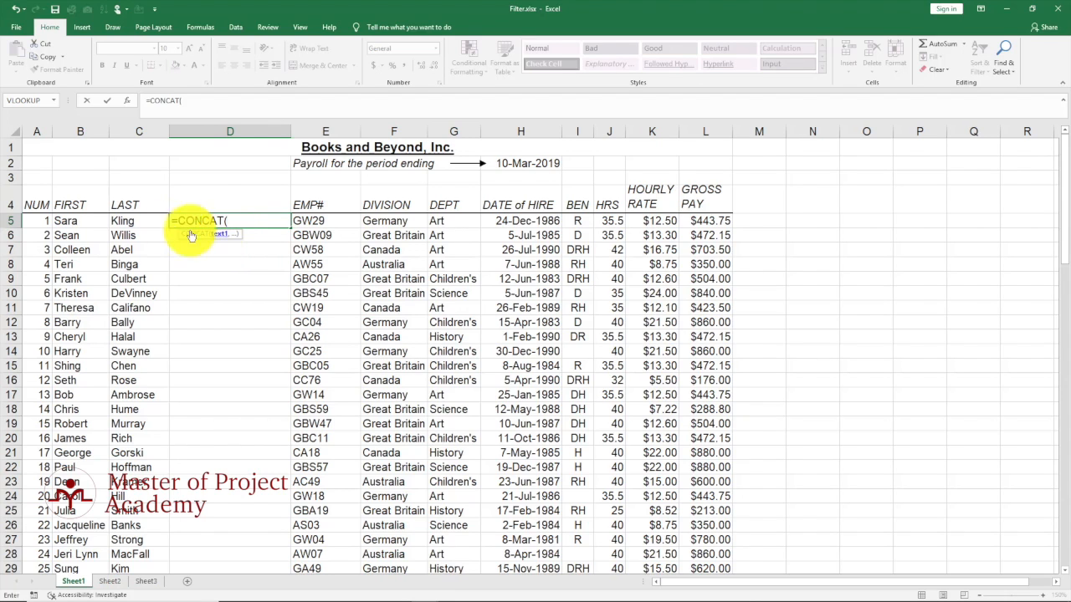
left_click(83, 220)
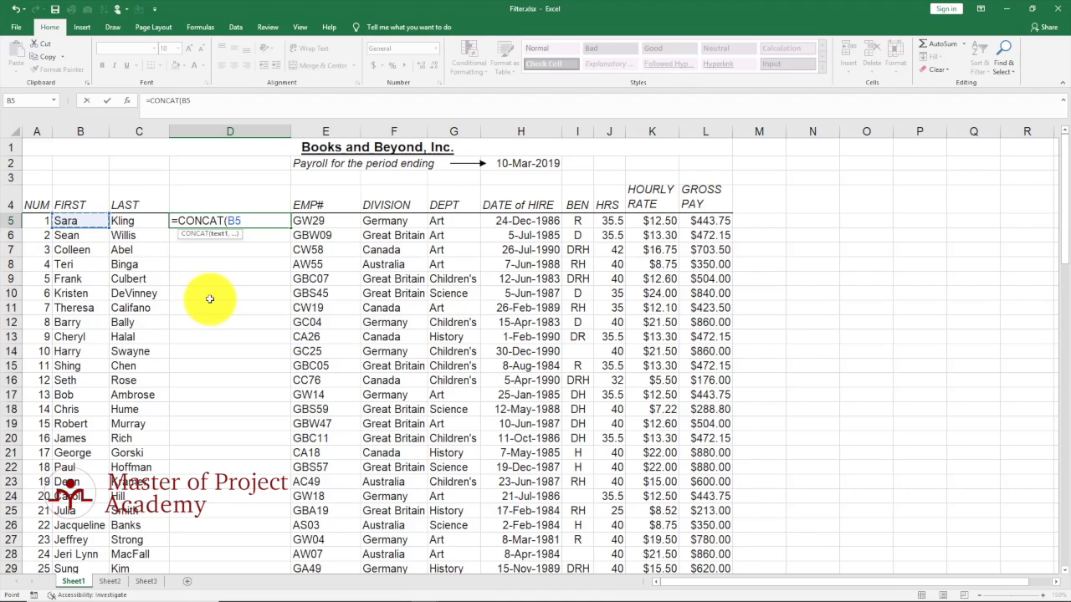
type(",")
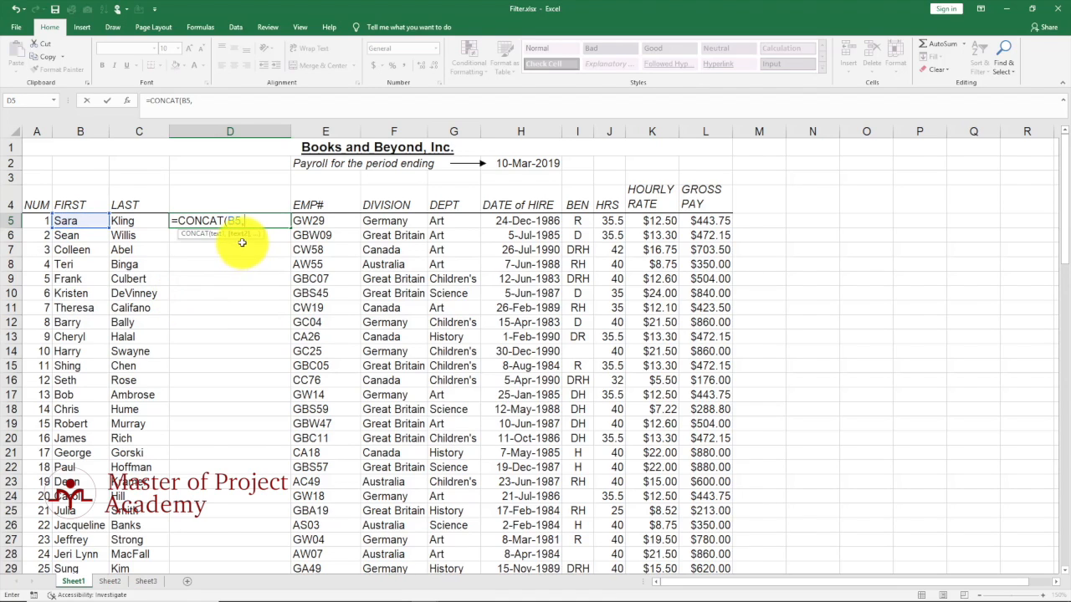
left_click(134, 221)
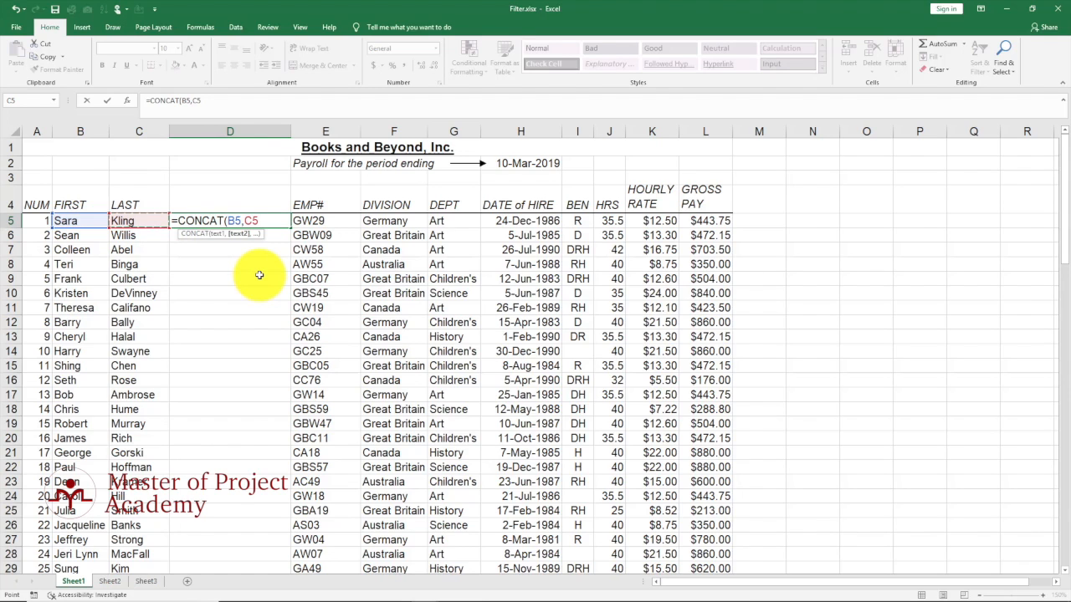
key("Return")
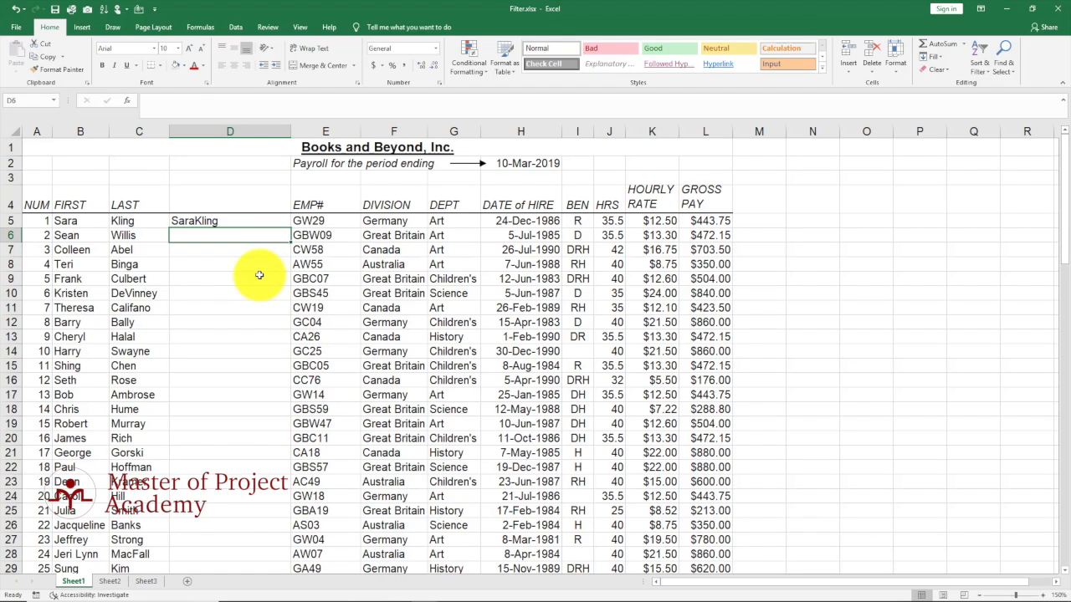
Step: Edit the D5 formula to put a space between the two names: =CONCAT(B5," ",C5)
left_click(233, 223)
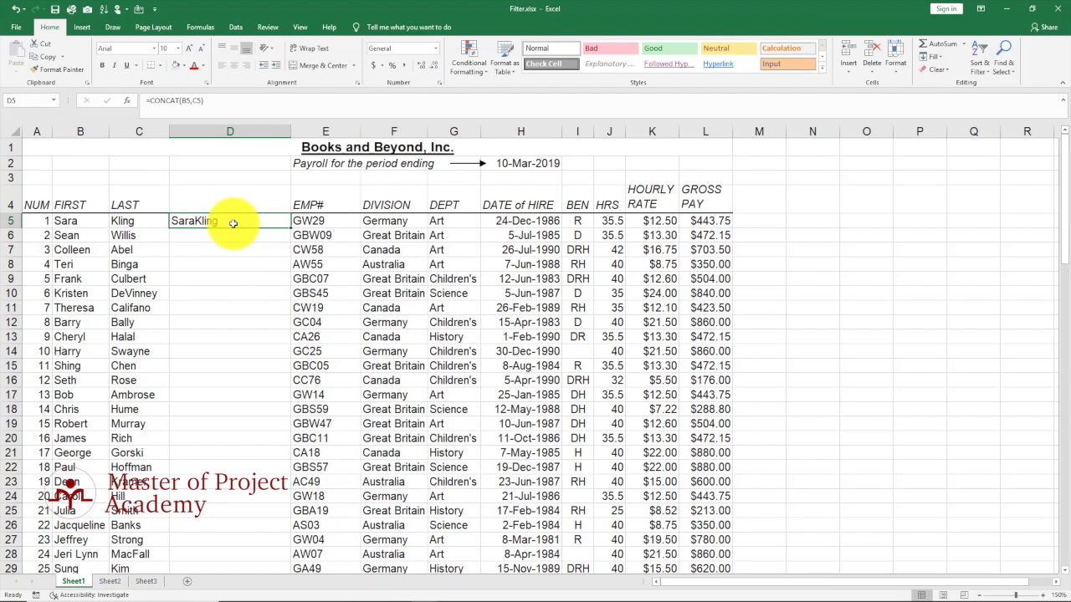
double_click(233, 224)
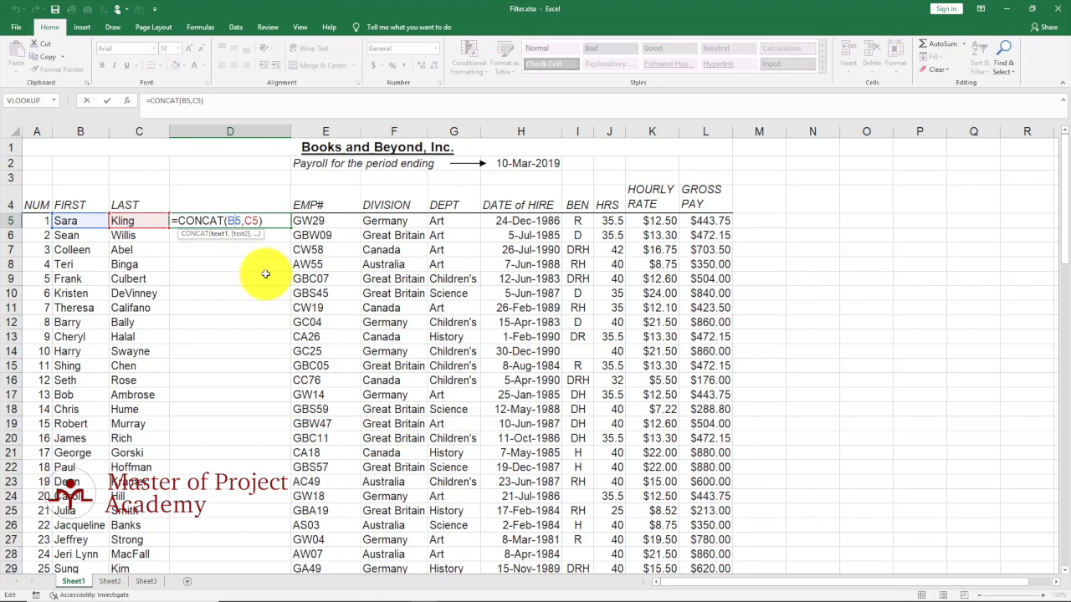
left_click(244, 221)
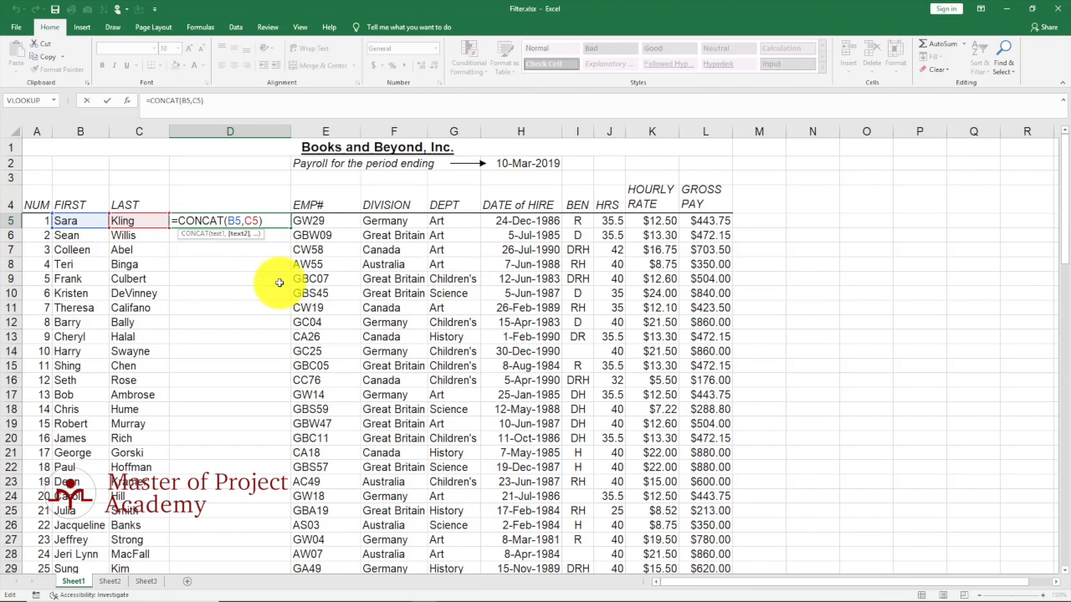
type("\"")
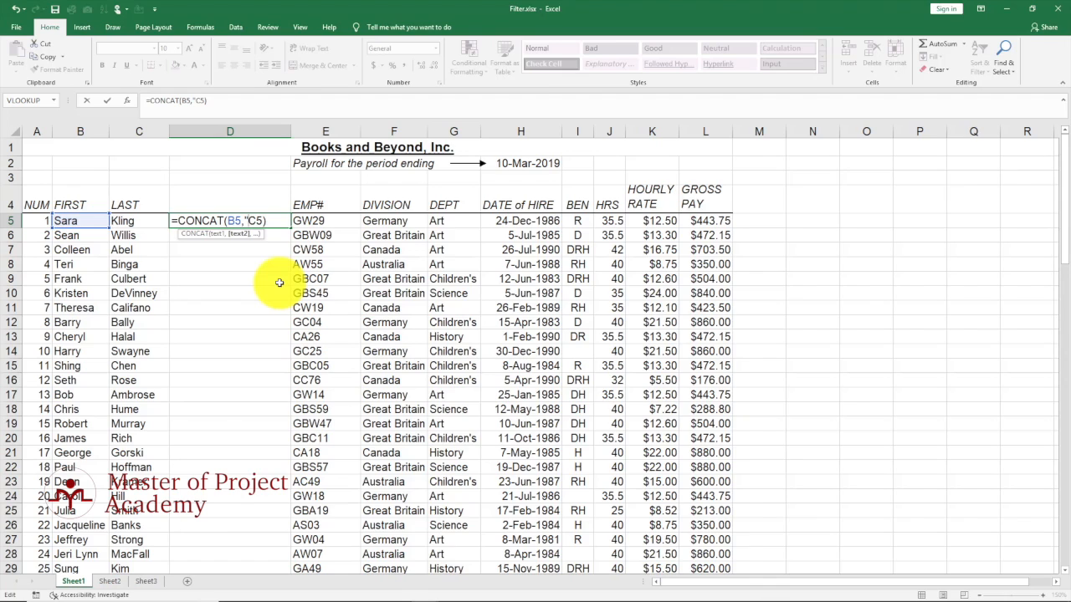
type(",")
key("BackSpace")
type("\",")
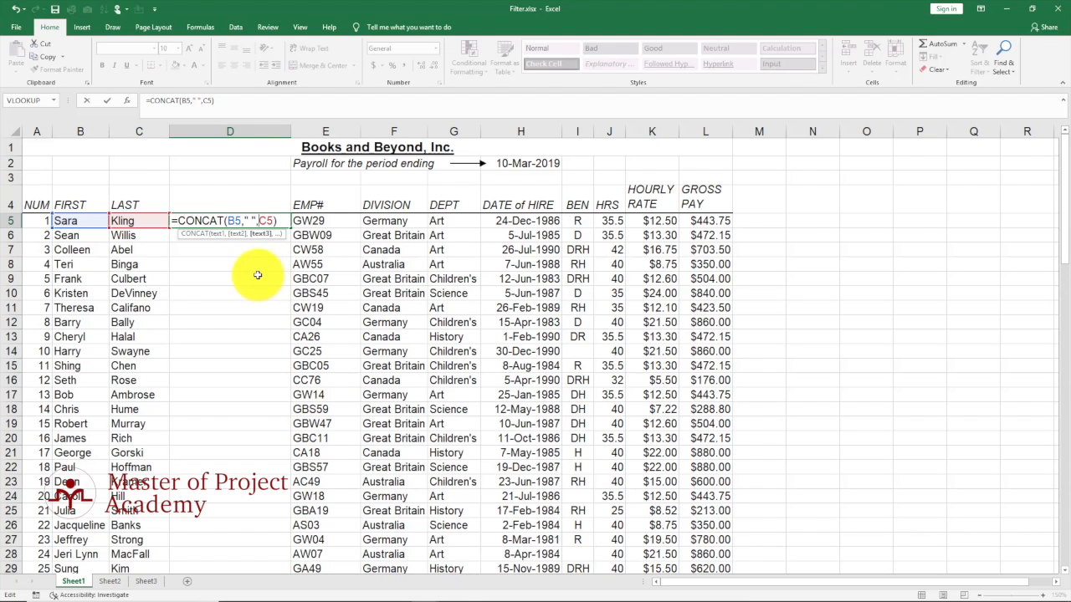
key("Return")
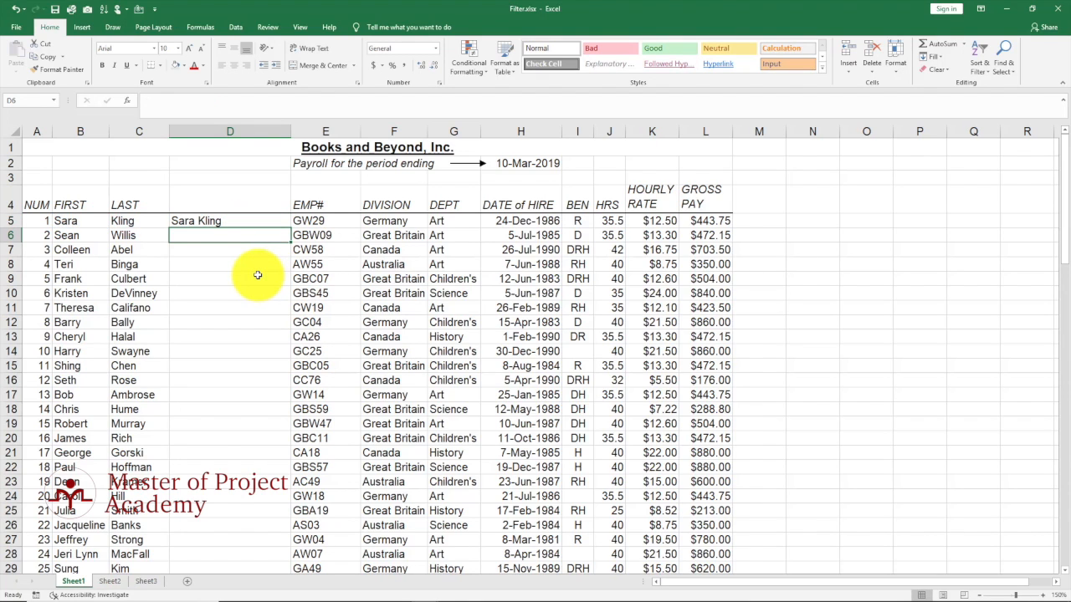
Step: Fill the D5 name formula down through D14 and clear the filled range
left_click(206, 224)
left_click_drag(290, 228, 289, 355)
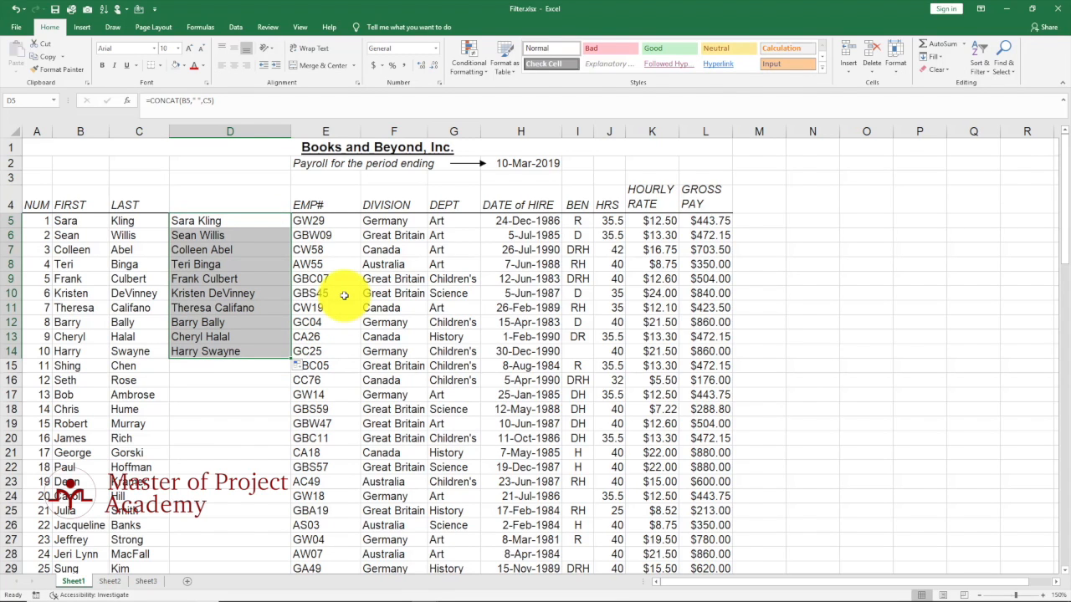
key("Delete")
Step: Combine the first names in B5:B15 into cell D5 with the formula =CONCAT(B5:B15)
left_click(217, 221)
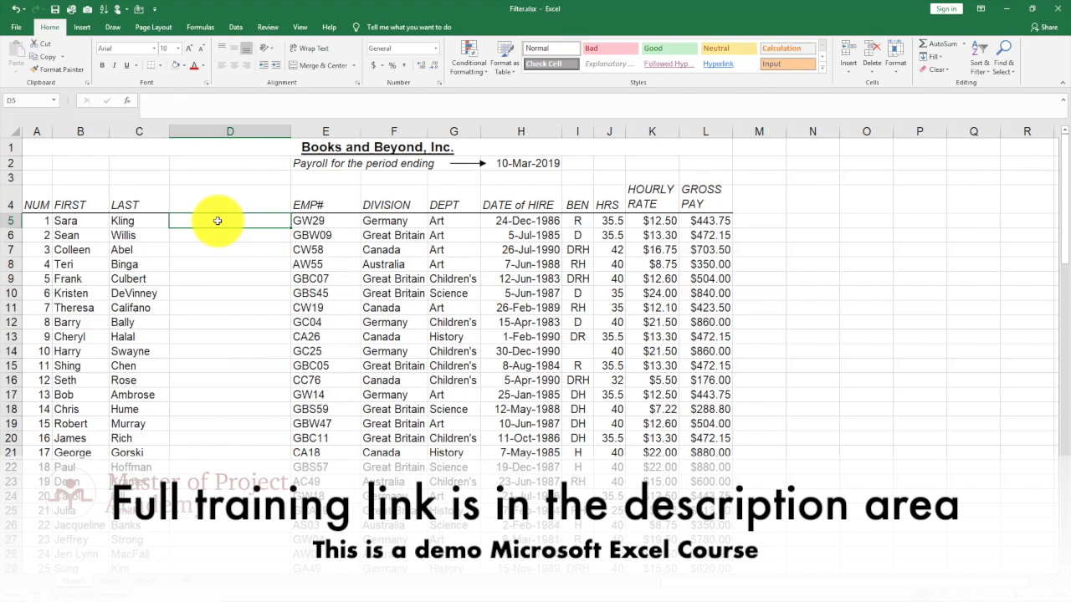
left_click_drag(89, 220, 94, 361)
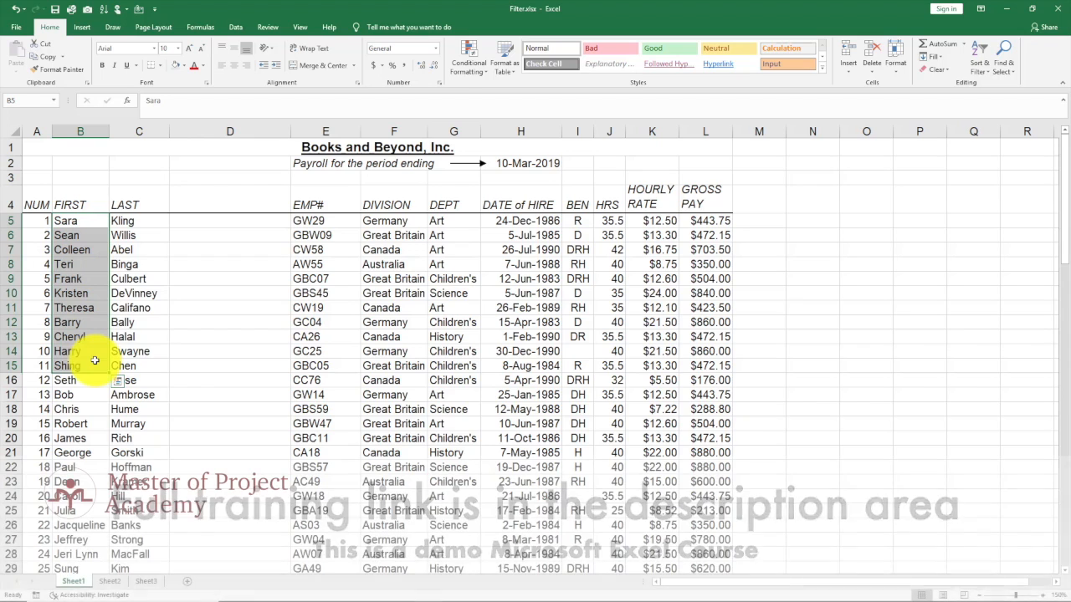
left_click(181, 220)
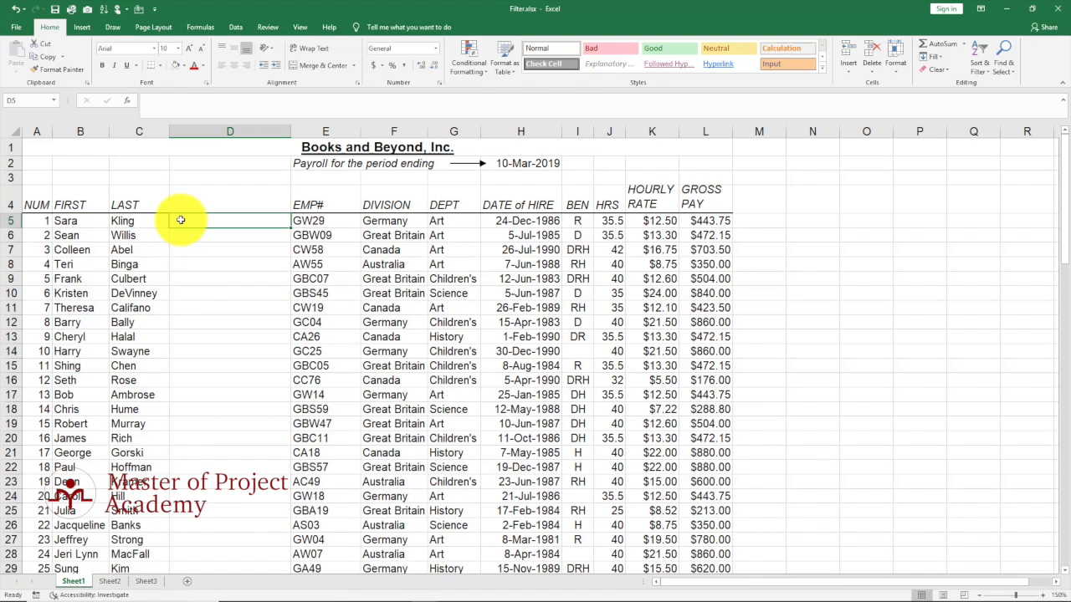
type("=co")
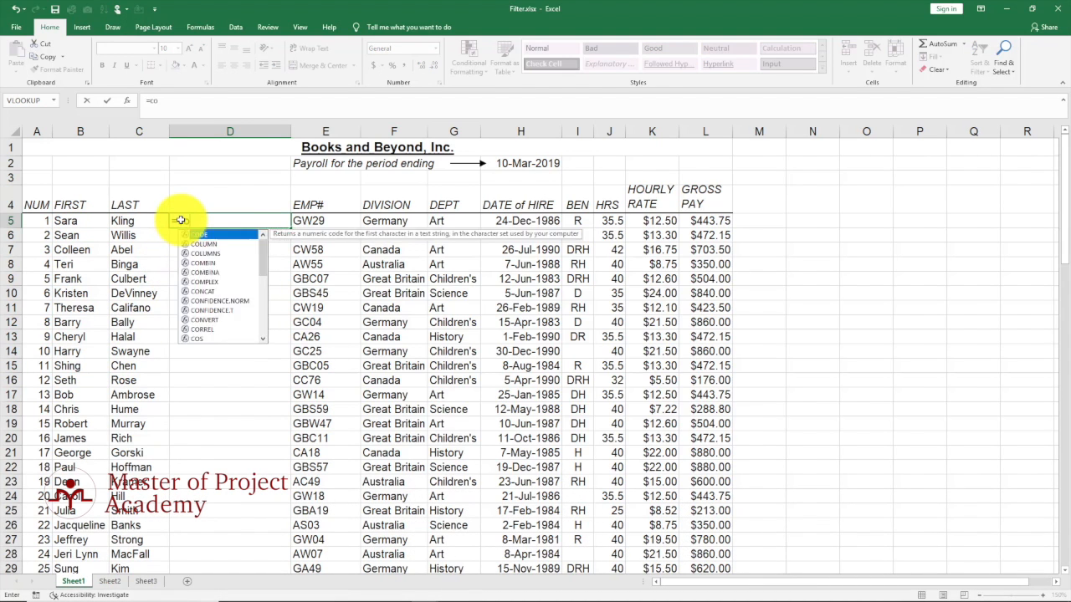
type("ncat")
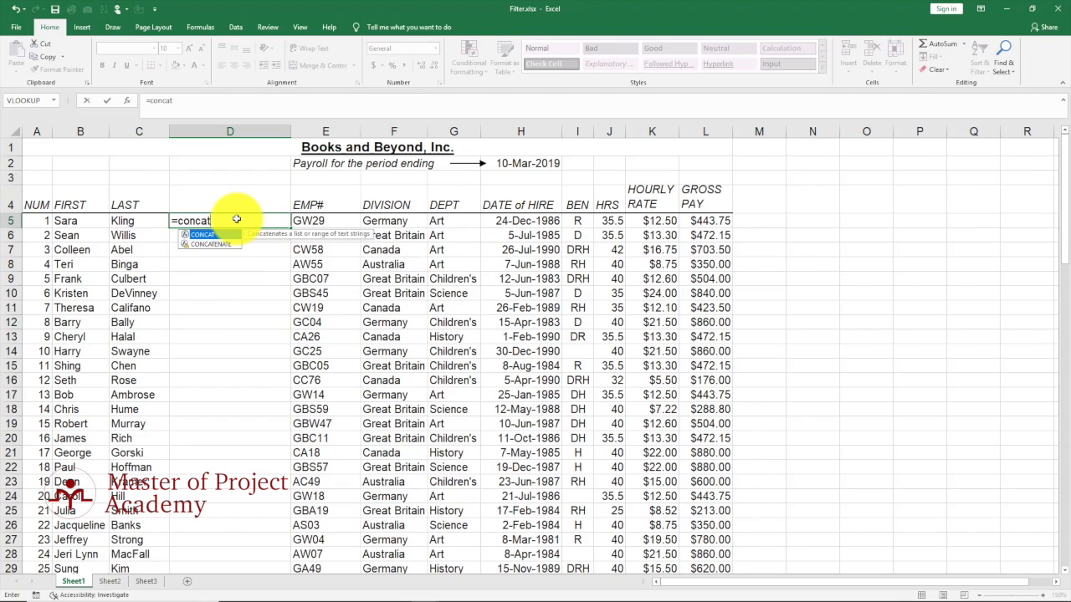
key("Tab")
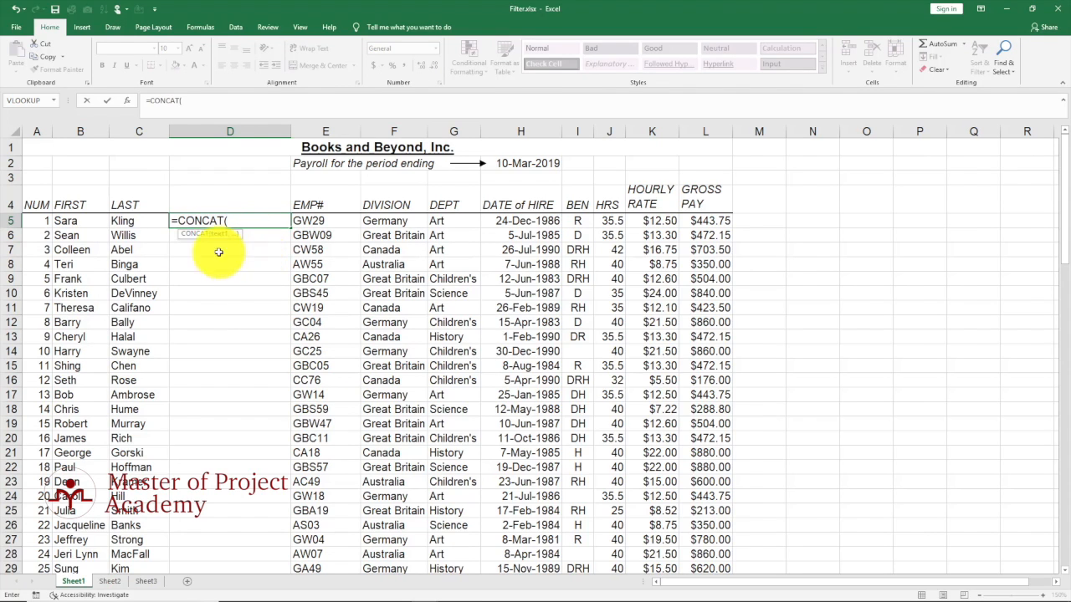
left_click_drag(79, 220, 95, 365)
key("Return")
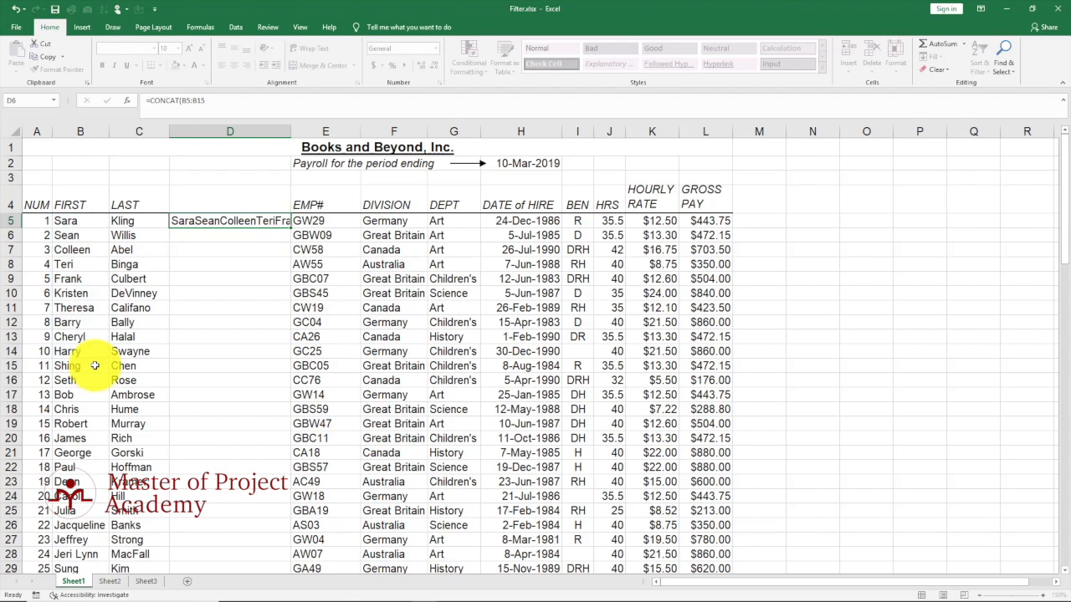
Step: Make column D slightly wider and select the combined names in D5
left_click_drag(288, 135, 313, 135)
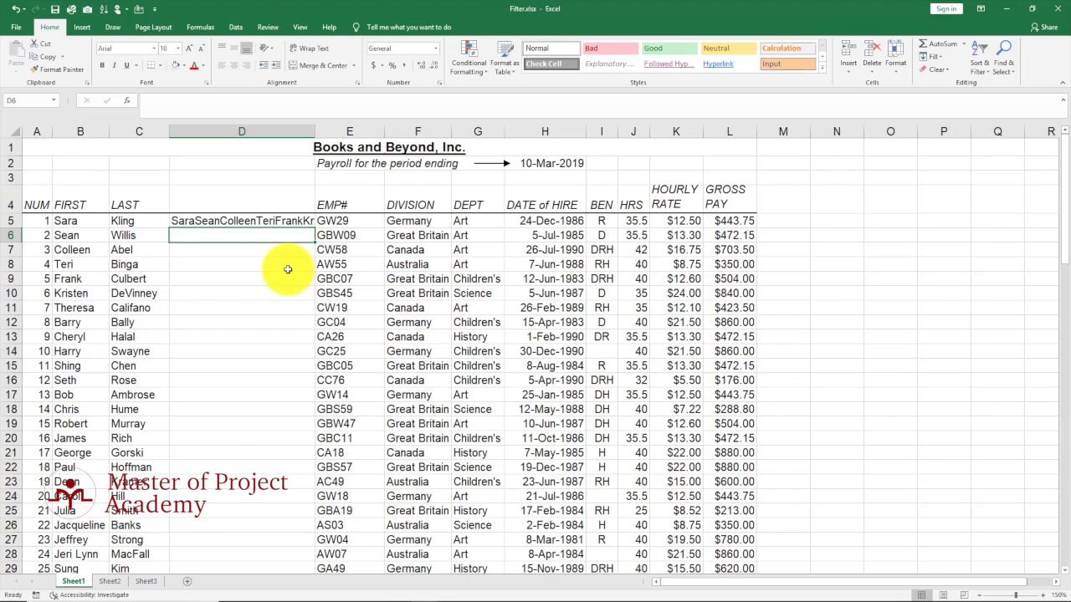
left_click(267, 220)
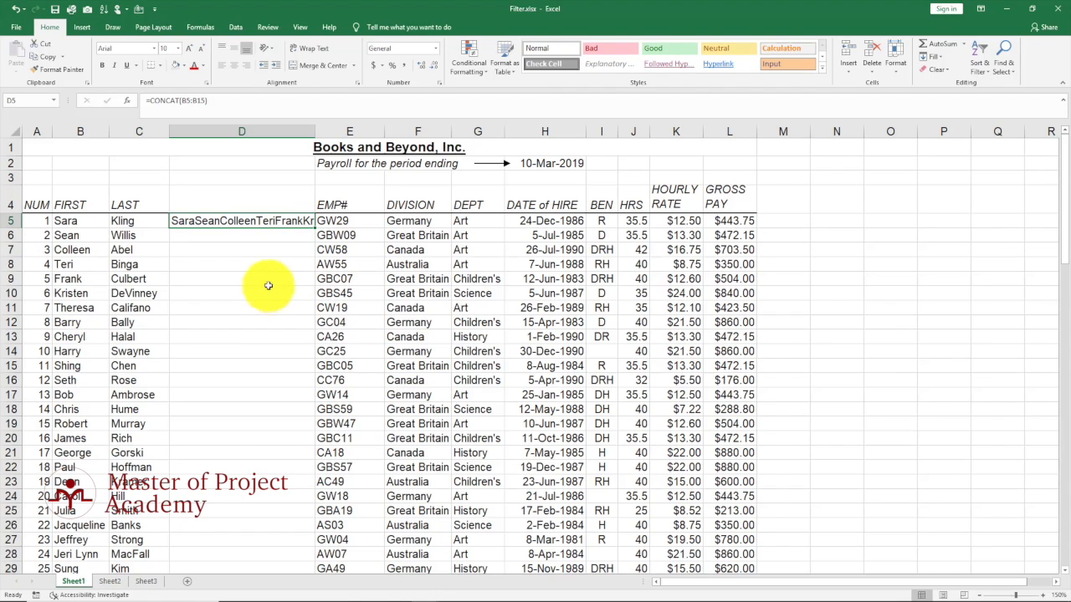
mouse_move(315, 131)
left_mouse_down()
mouse_move(366, 134)
mouse_move(420, 188)
mouse_move(421, 204)
mouse_move(419, 136)
mouse_move(307, 149)
left_mouse_up()
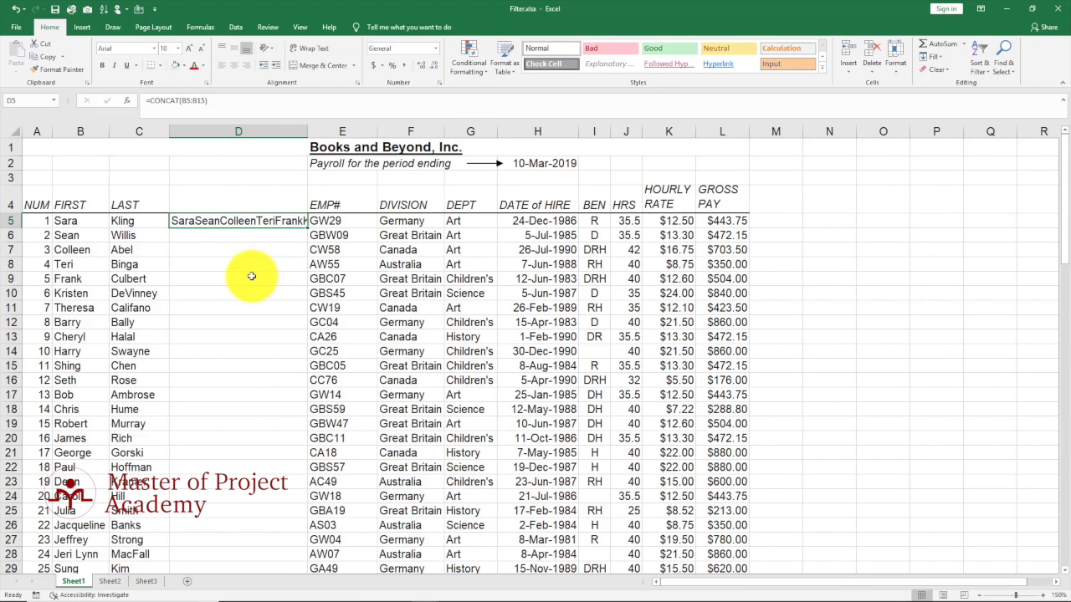
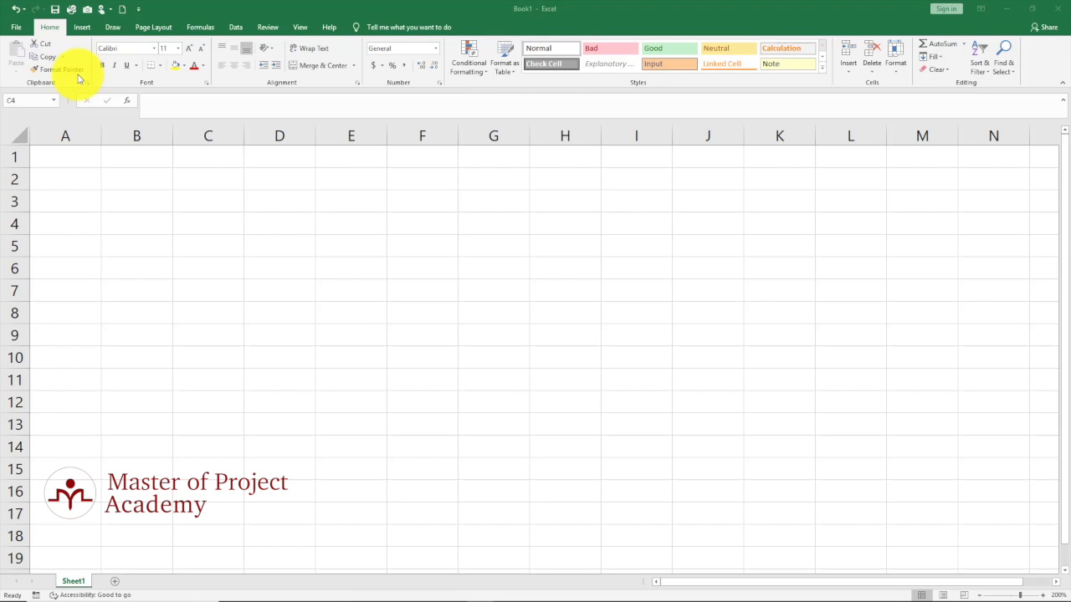
Step: Customize the Quick Access Toolbar by adding the Open and Email commands and removing New
left_click(140, 13)
left_click(141, 12)
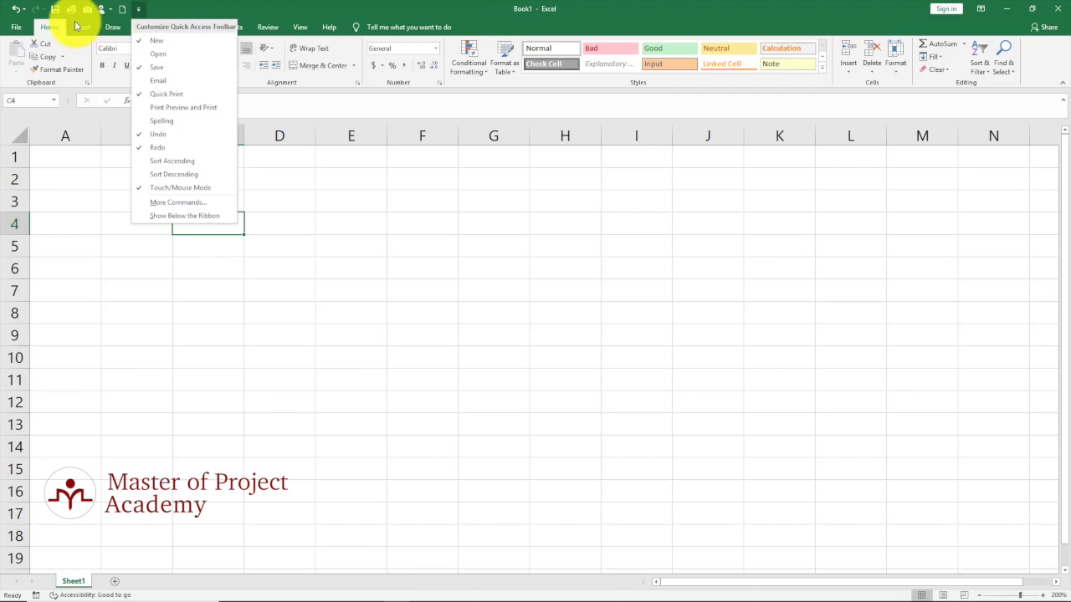
left_click(156, 54)
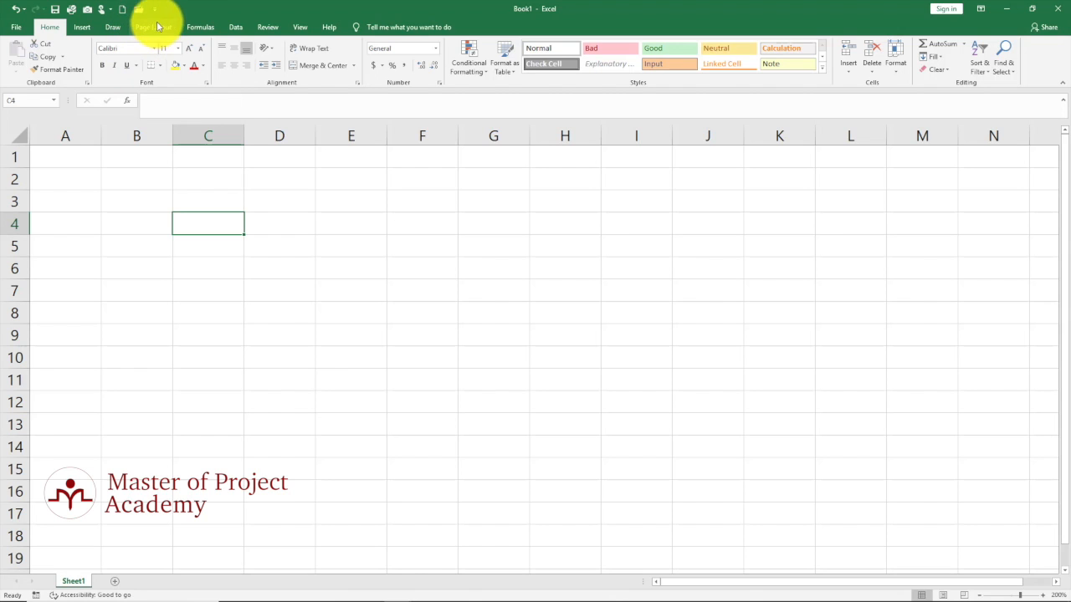
left_click(154, 13)
left_click(167, 44)
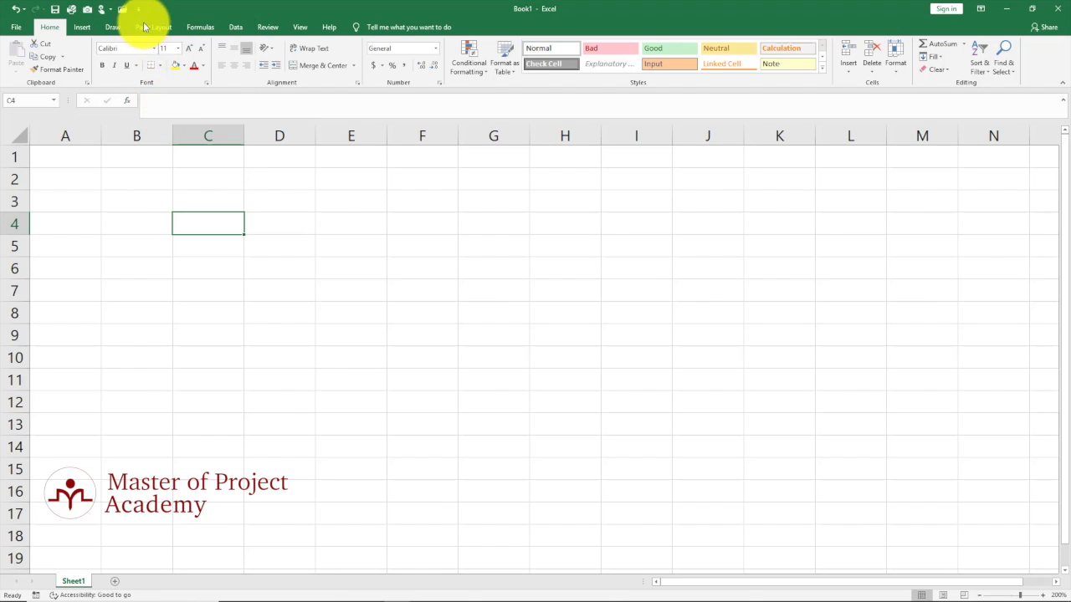
left_click(140, 11)
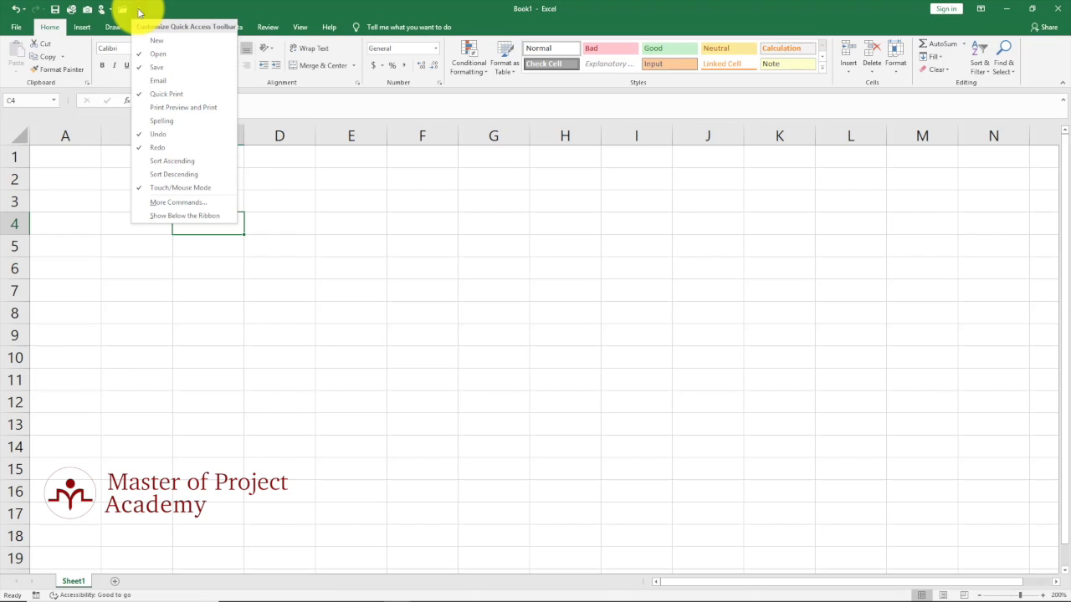
left_click(163, 85)
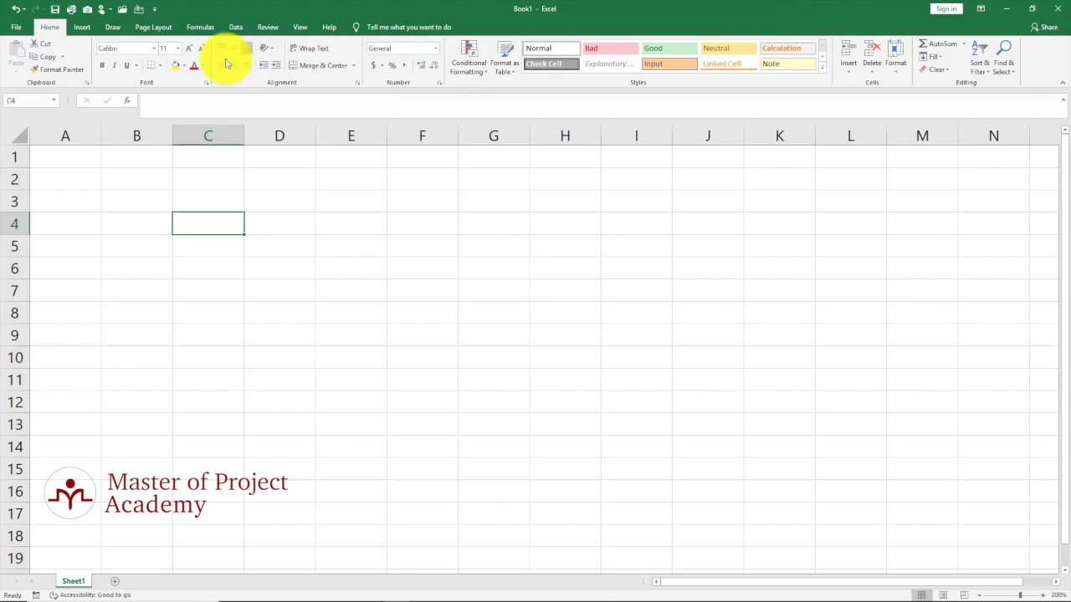
left_click(80, 28)
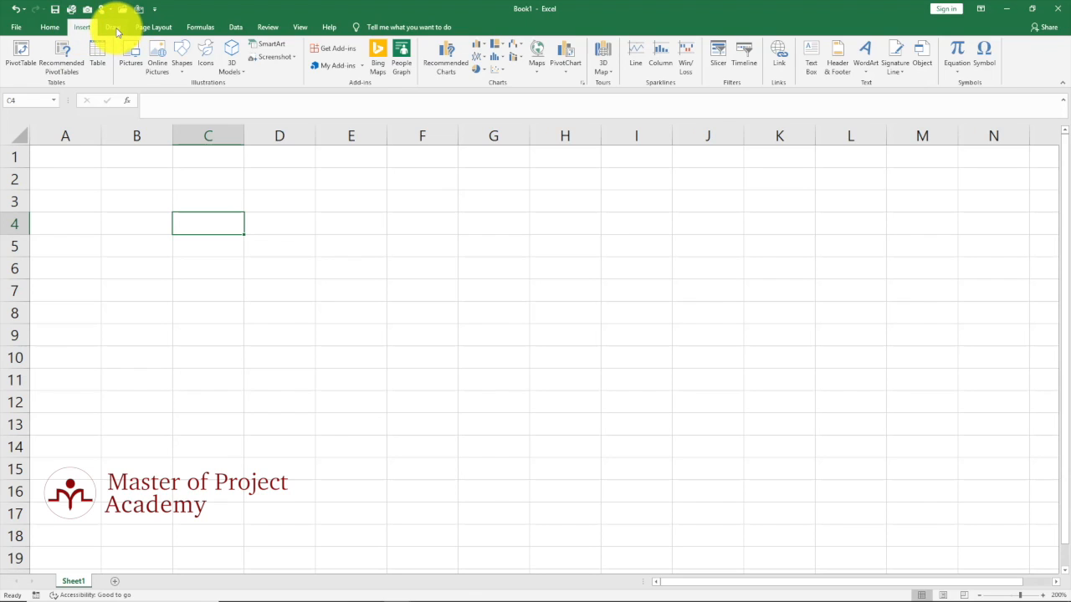
left_click(115, 28)
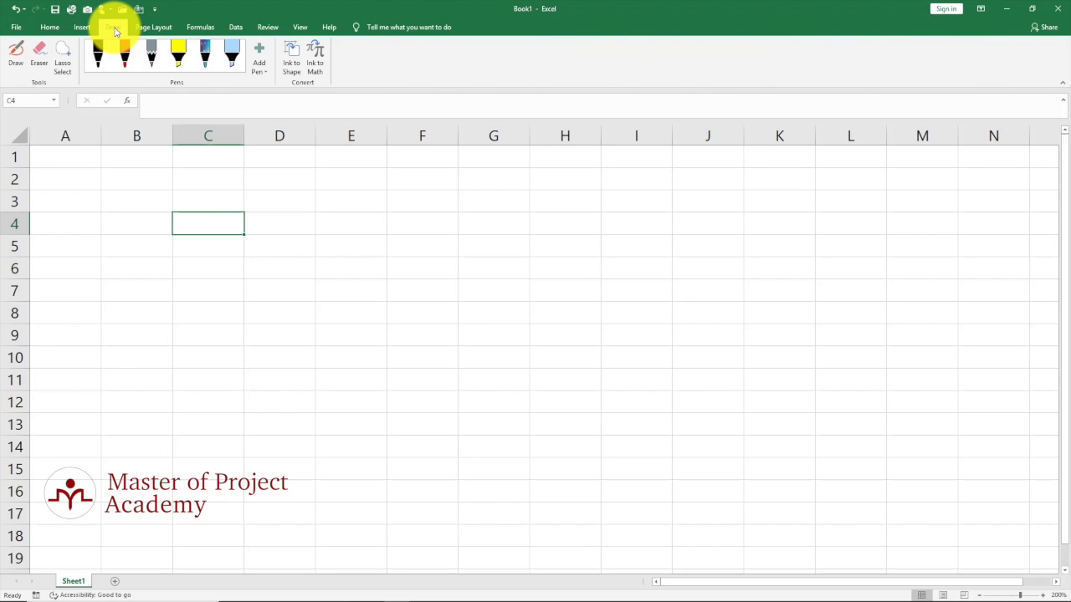
Step: Open the Font settings of the Format Cells dialog for cell C4
left_click(50, 28)
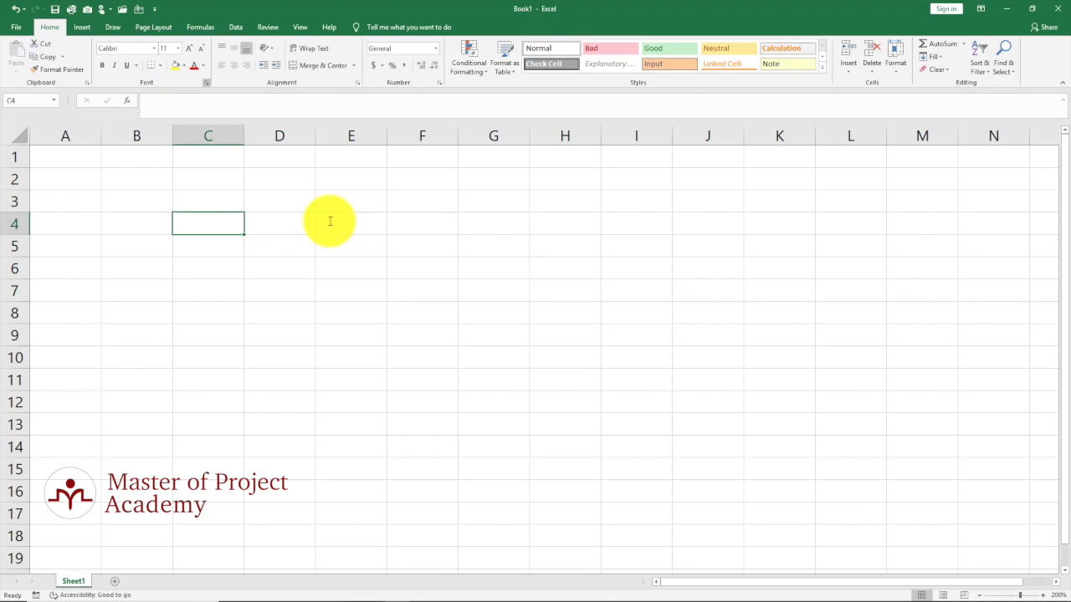
key("ctrl+shift+f")
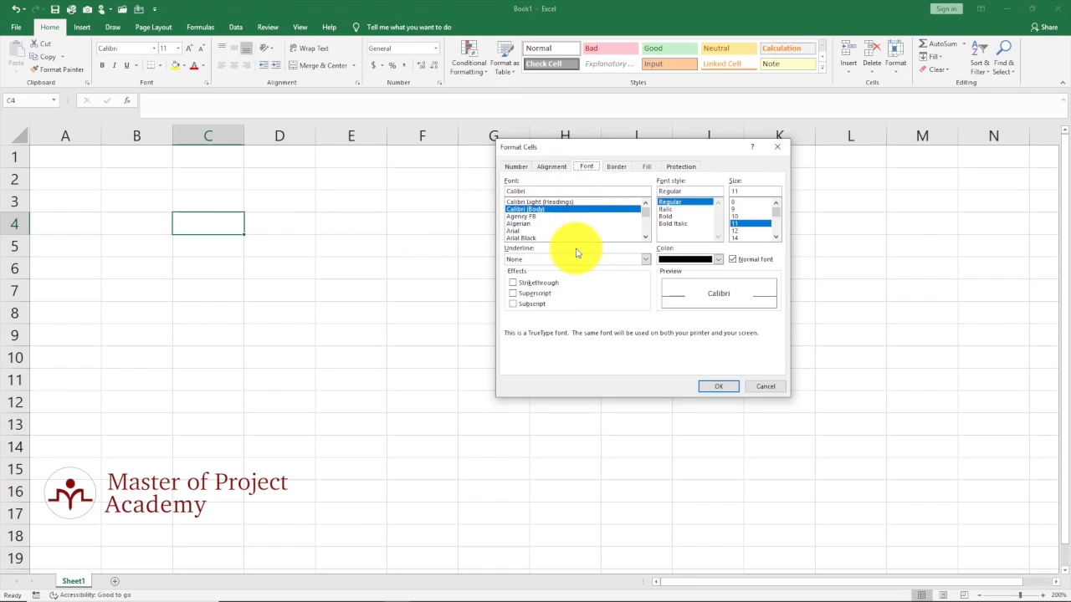
Step: Close the Format Cells dialog without changes, view the workbook's Info page and return to the sheet
left_click(778, 148)
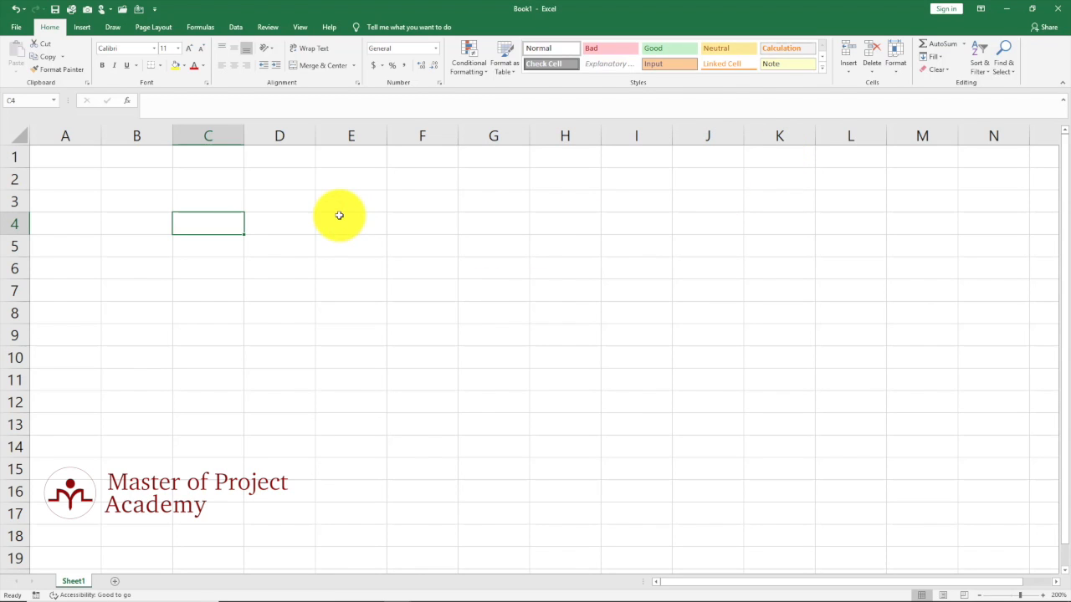
left_click(21, 30)
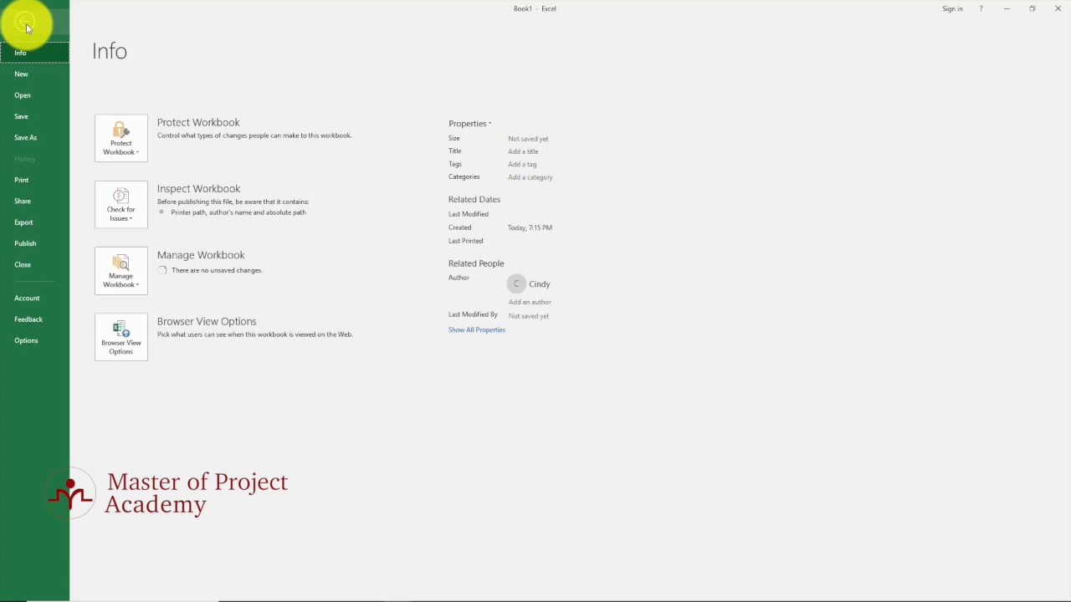
left_click(23, 25)
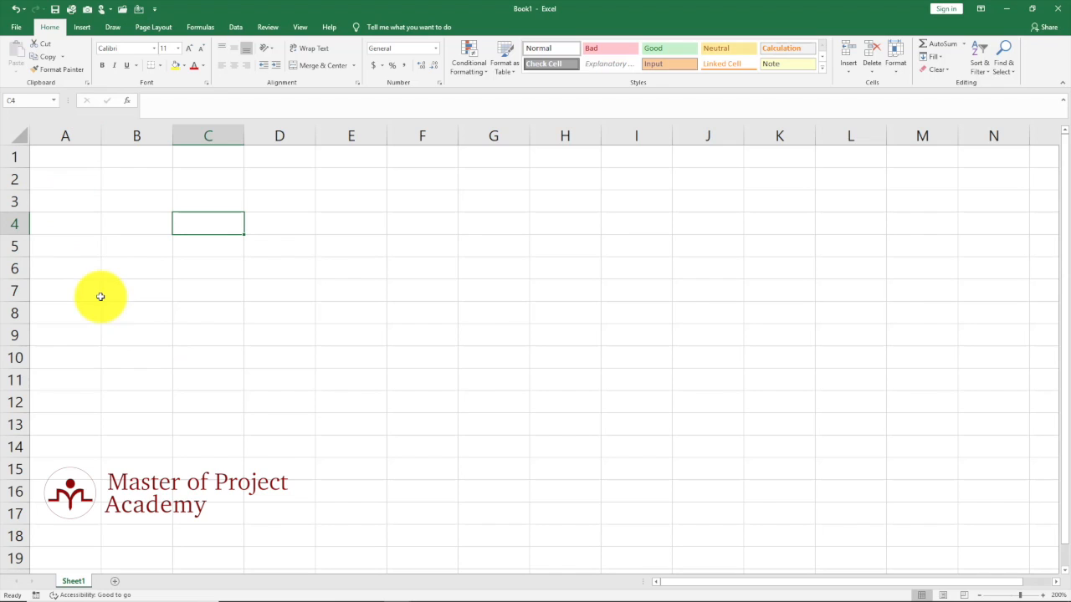
Step: Select cell A1, rows 3, 4 and 5 one after another, and cells A5, C3 and D2
left_click(72, 156)
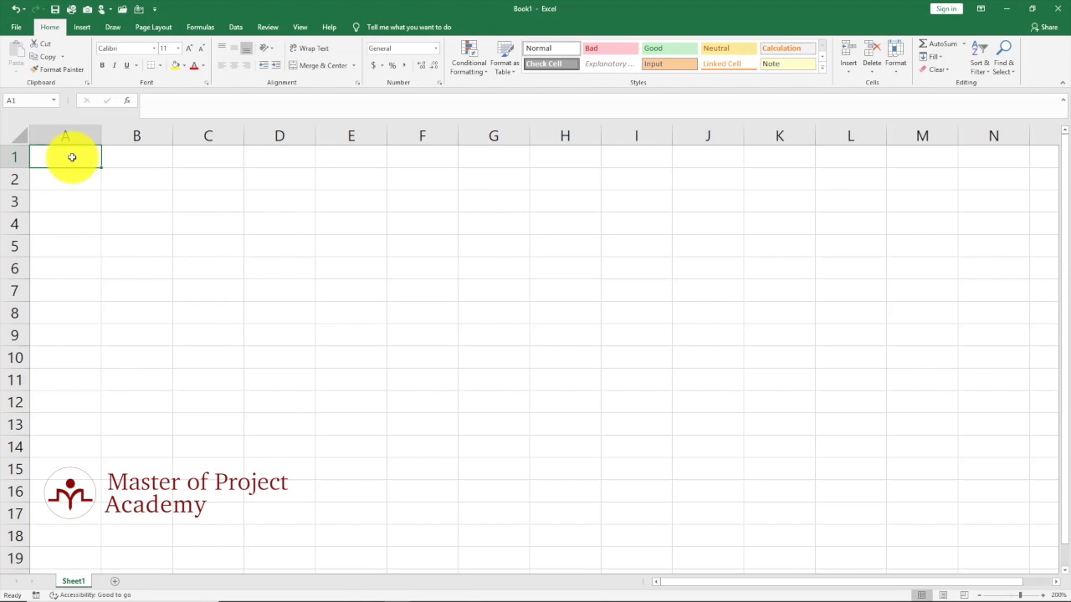
left_click(15, 202)
left_click(17, 222)
left_click(15, 245)
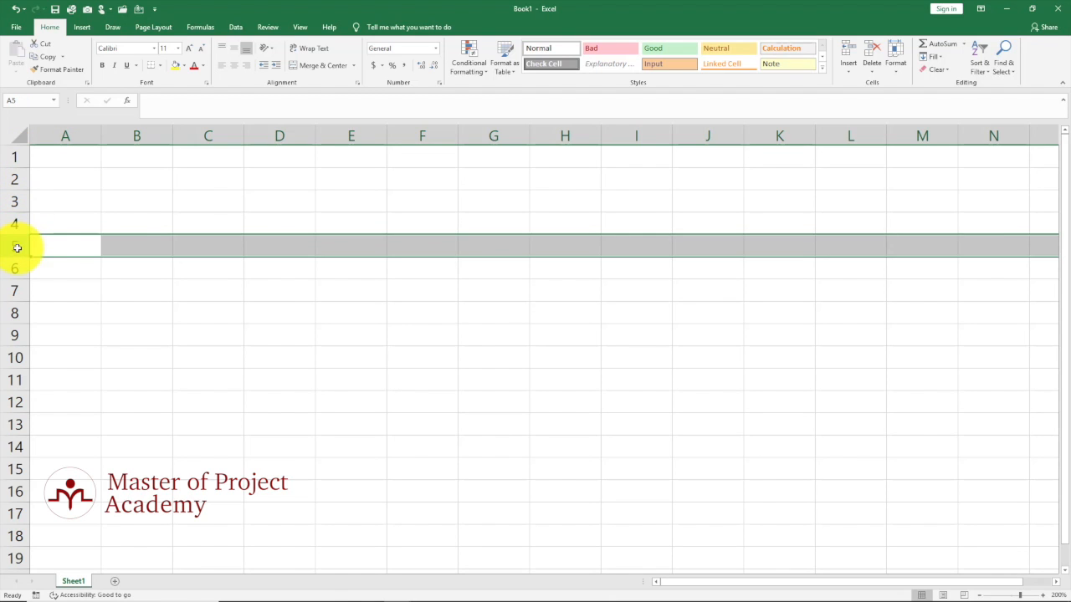
left_click(68, 244)
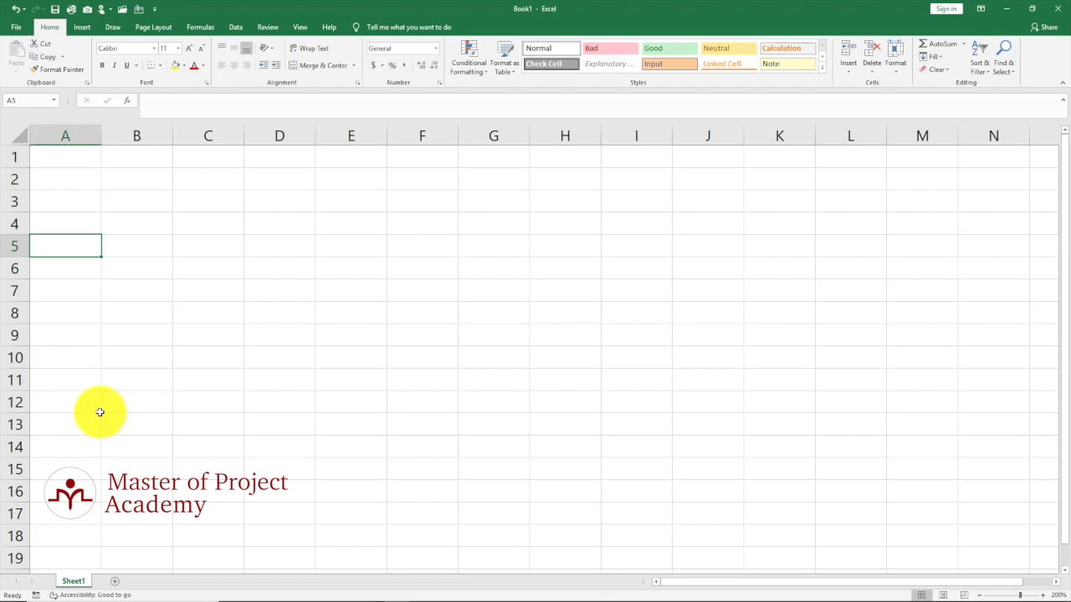
left_click(206, 199)
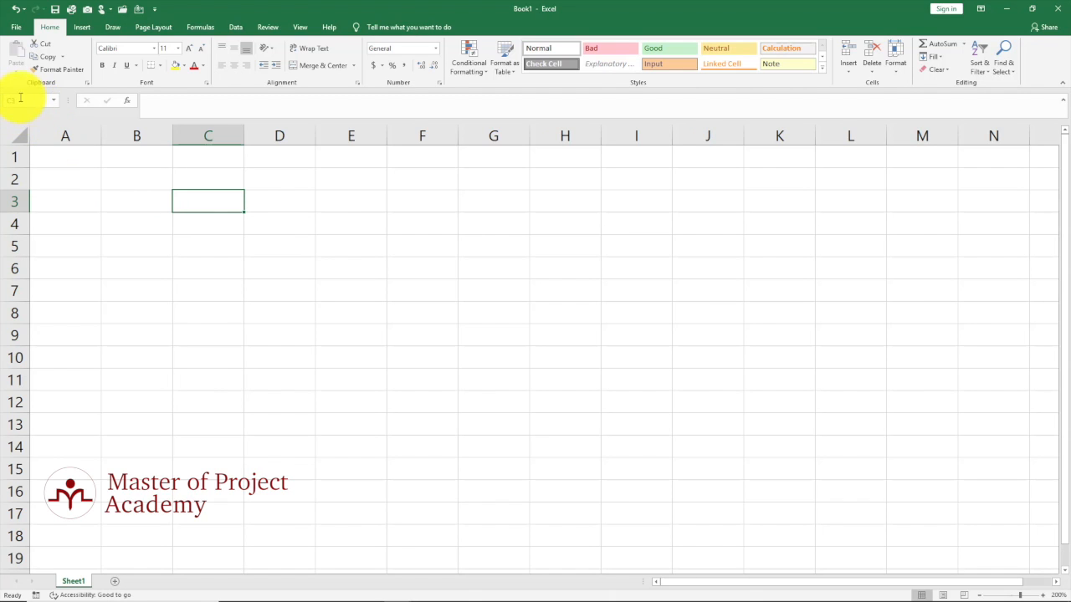
left_click(262, 180)
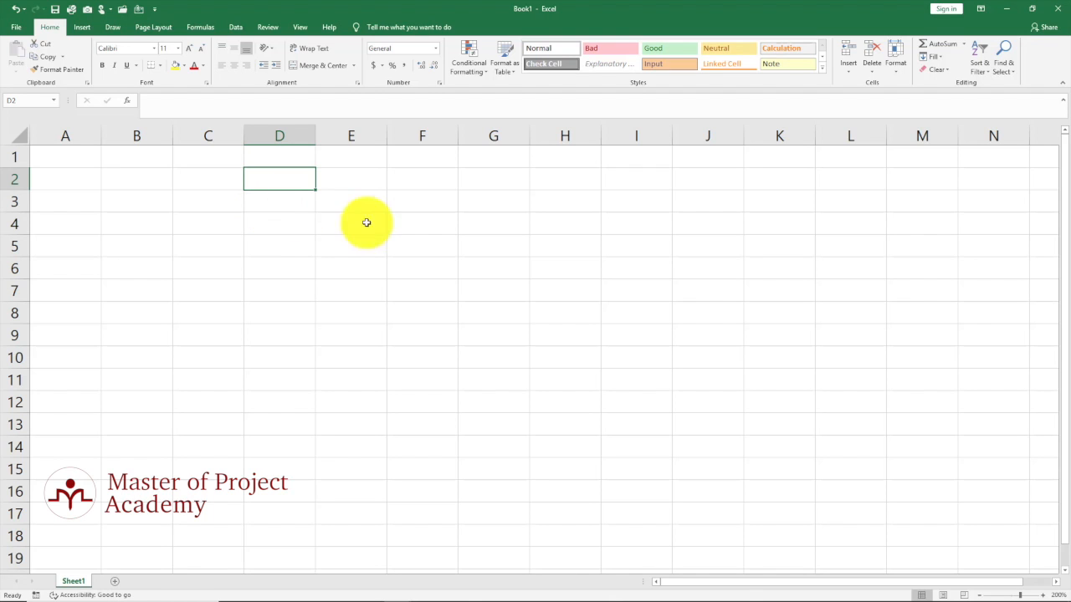
Step: Show the sheet in Page Layout view and Page Break Preview, and return it to Normal view
left_click_drag(1064, 162, 1056, 206)
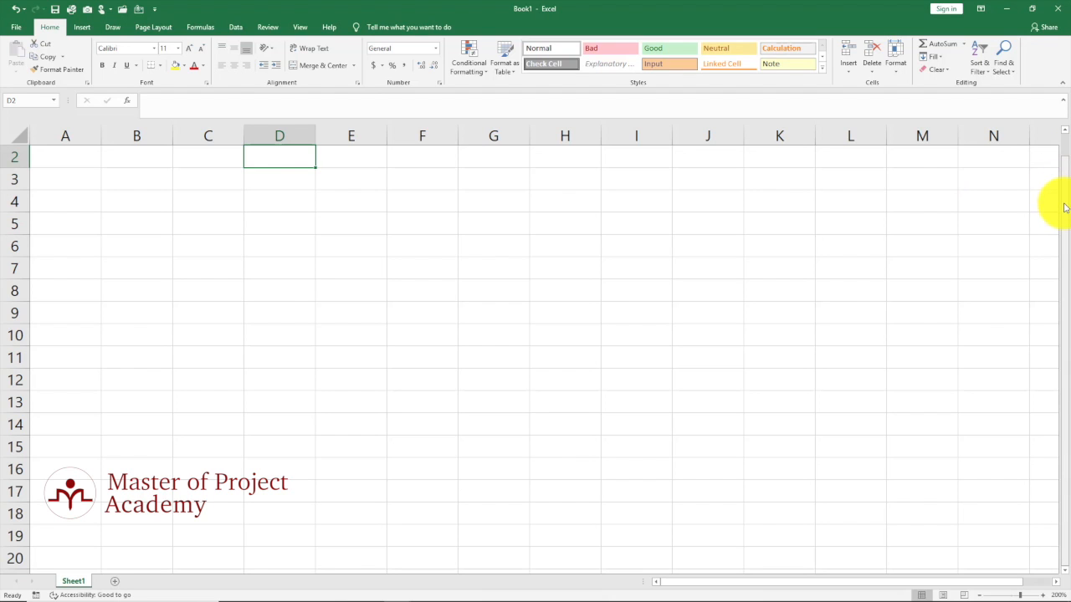
mouse_move(836, 585)
left_mouse_down()
mouse_move(879, 586)
mouse_move(819, 581)
left_mouse_up()
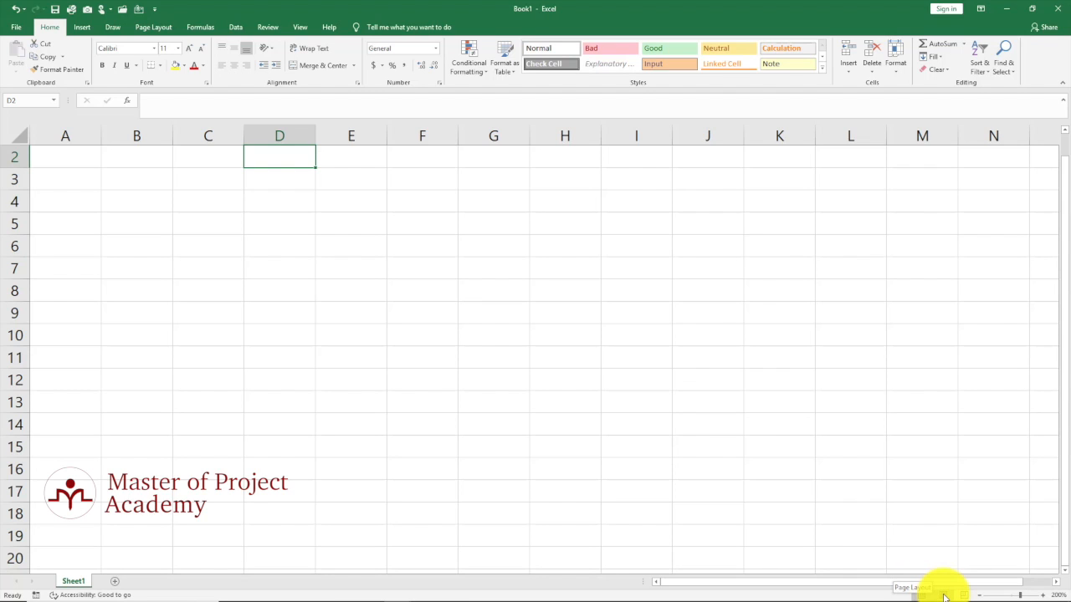
left_click(945, 596)
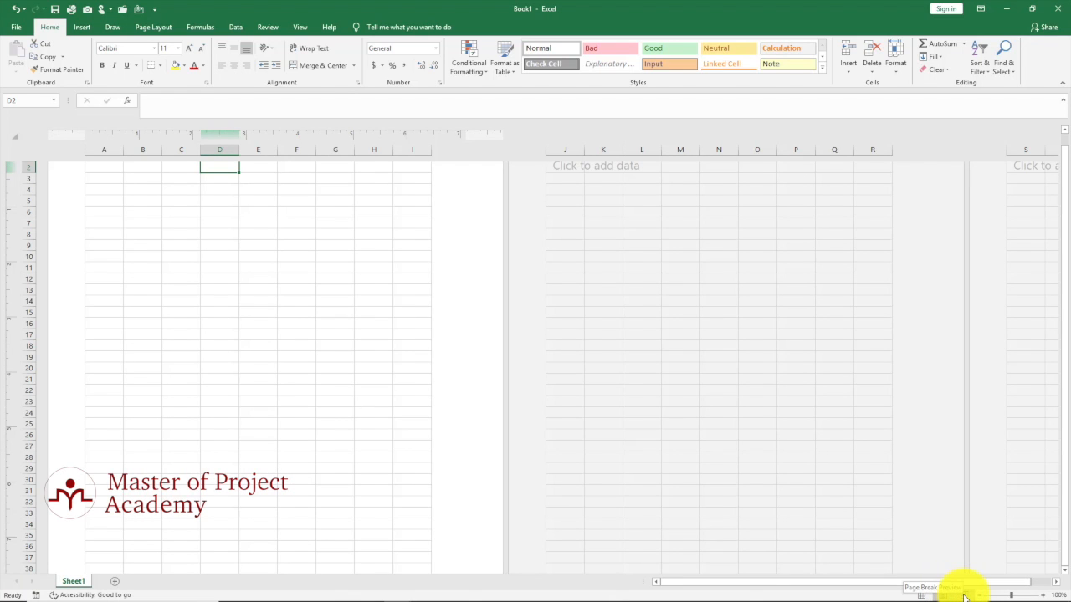
left_click(964, 595)
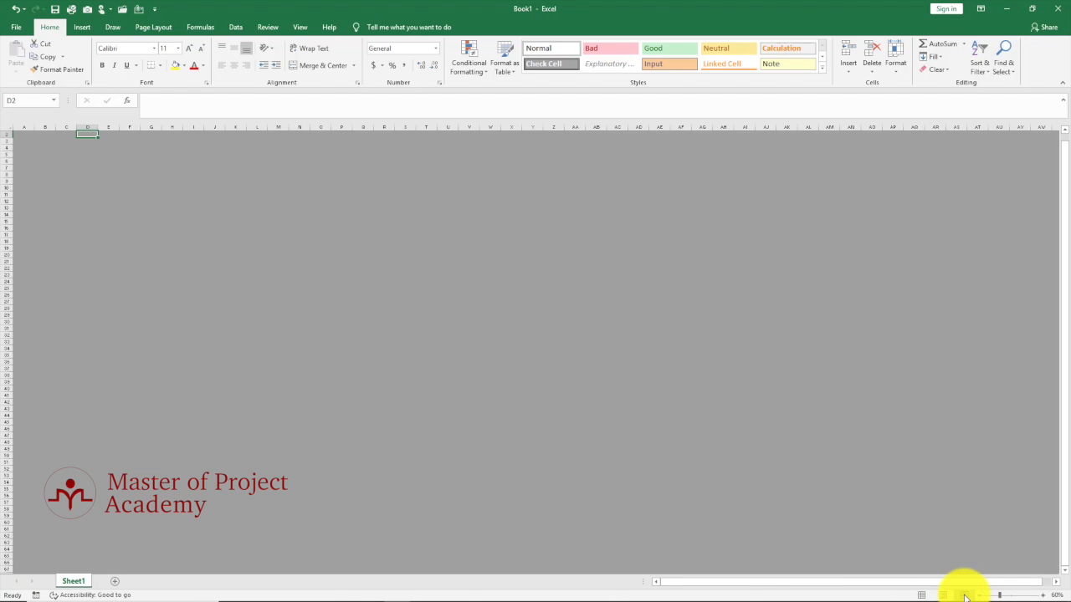
left_click(923, 595)
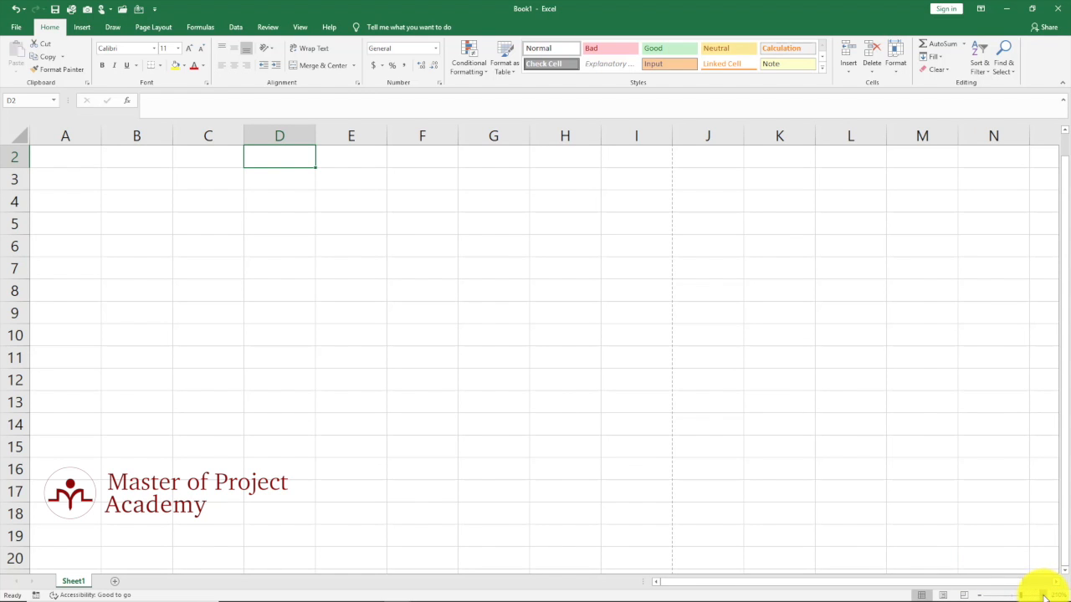
Step: Zoom the sheet in to 260% and back out by a few levels
left_click(1043, 595)
left_click(1043, 596)
left_click(1043, 596)
left_click(1043, 596)
left_click(1043, 596)
left_click(1043, 595)
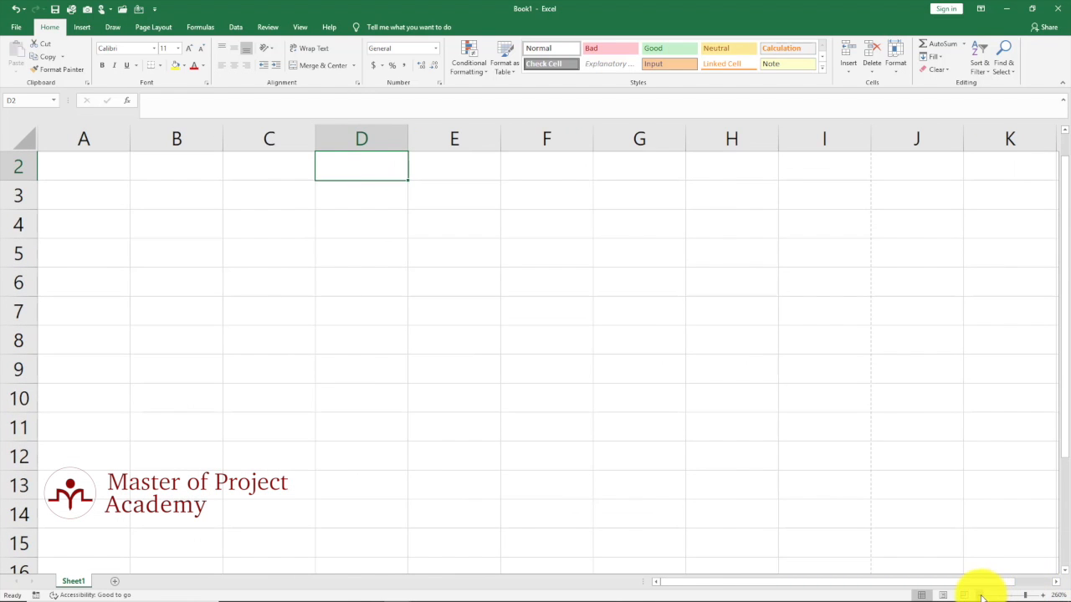
left_click(978, 594)
left_click(979, 595)
left_click(979, 594)
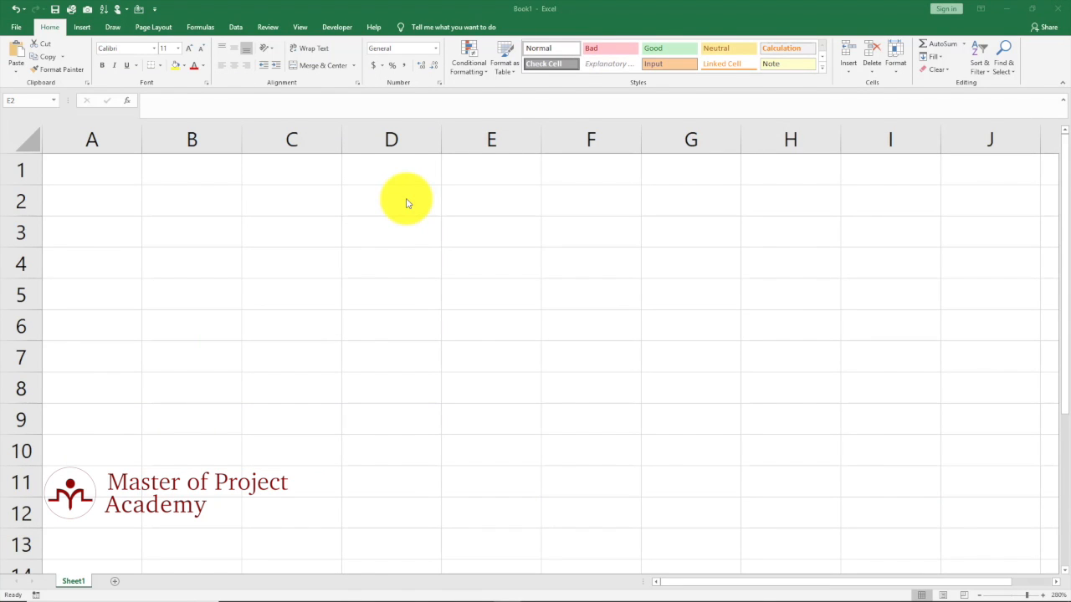
Step: Select single cells one after another in columns D to F of rows 2 and 3, and the range D3:E8
left_click(389, 201)
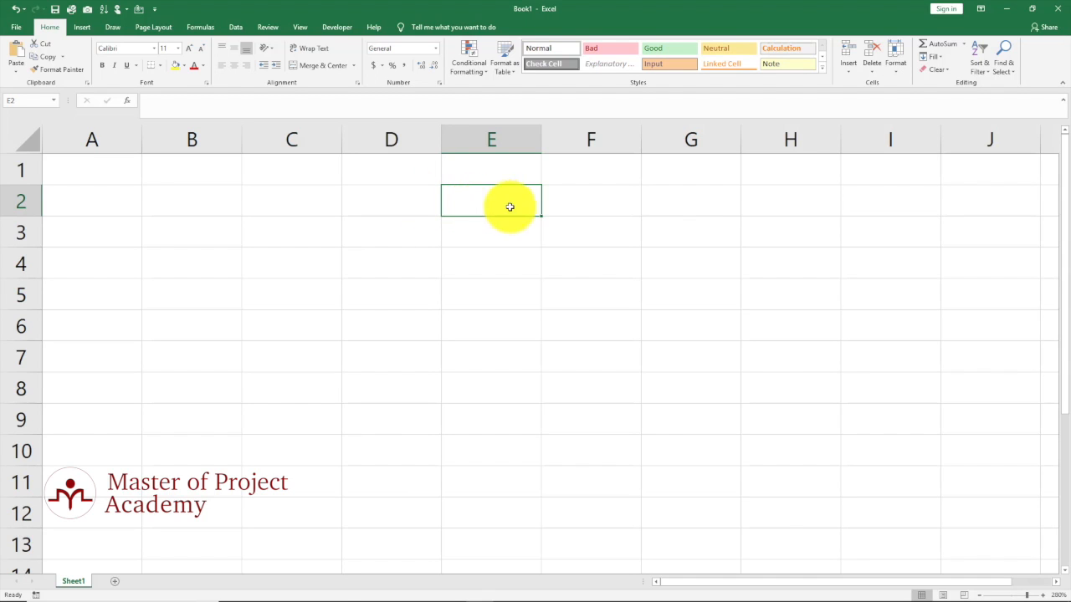
left_click(569, 206)
left_click(569, 236)
left_click(495, 235)
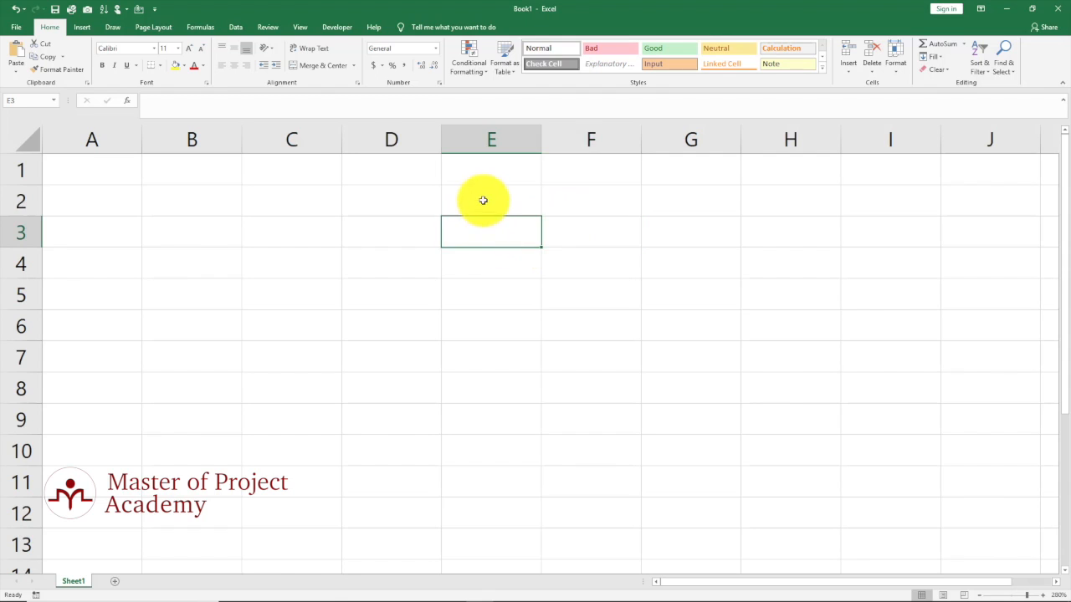
left_click(485, 201)
left_click(413, 195)
left_click(416, 239)
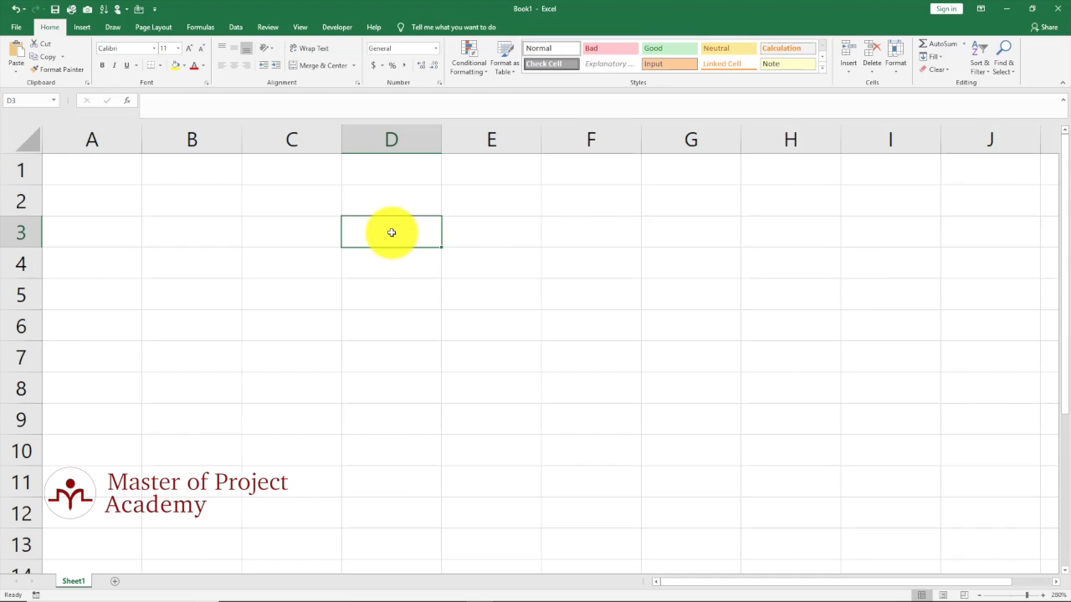
left_click_drag(392, 233, 527, 368)
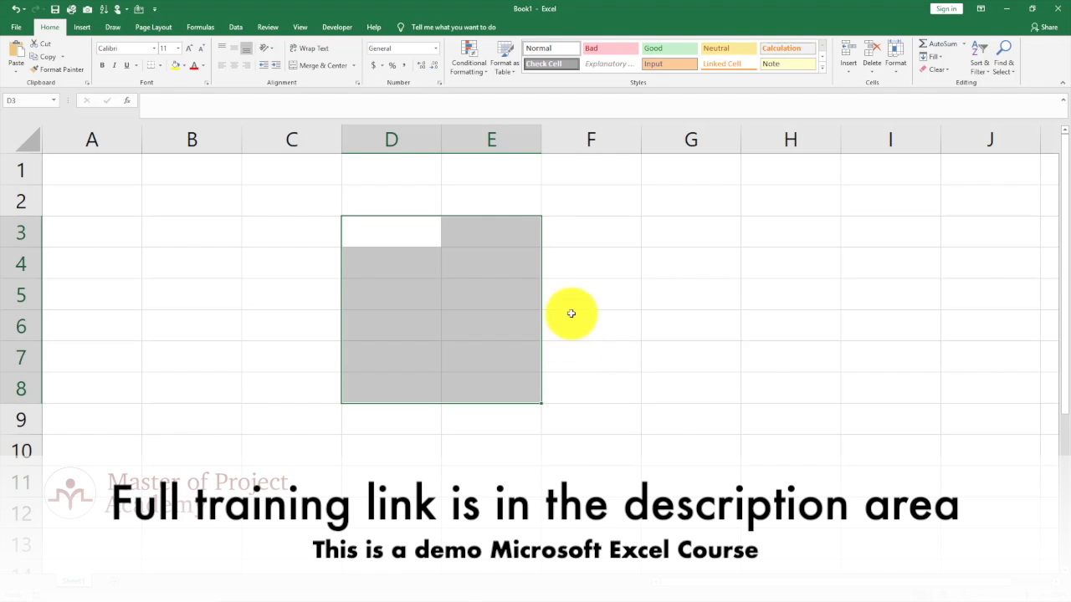
Step: Enter Friday in cell F3 and fill the weekday series down to F7 and across to H3
left_click(576, 241)
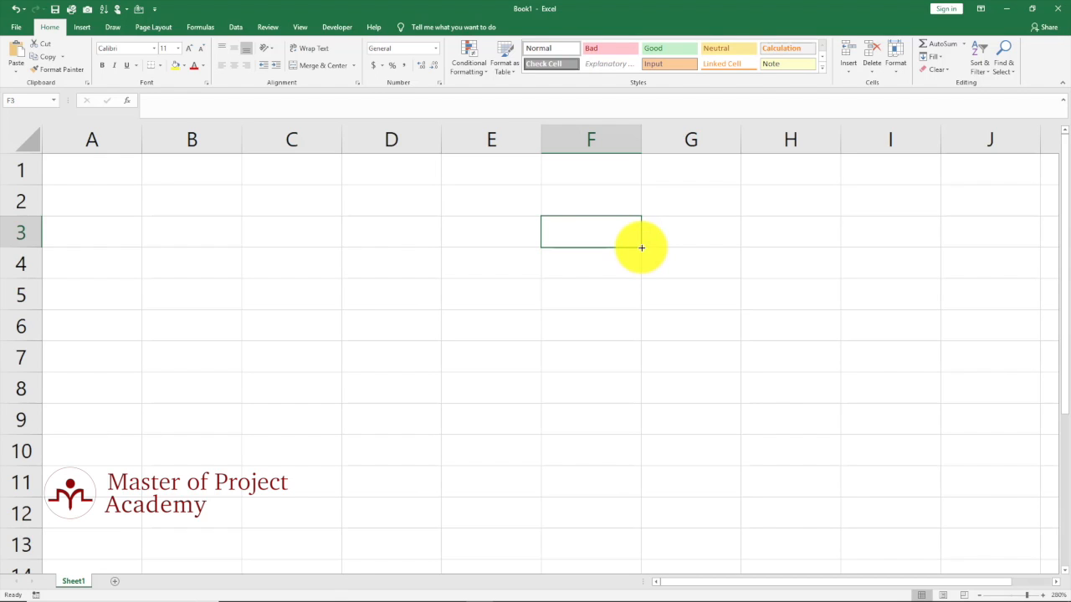
type("Friday")
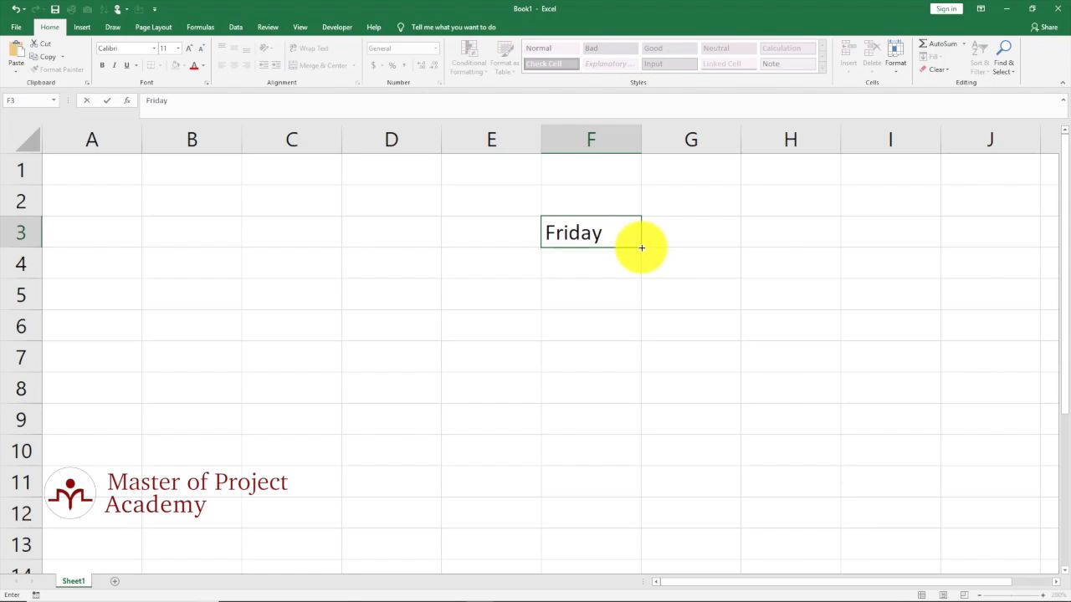
left_click_drag(641, 248, 654, 376)
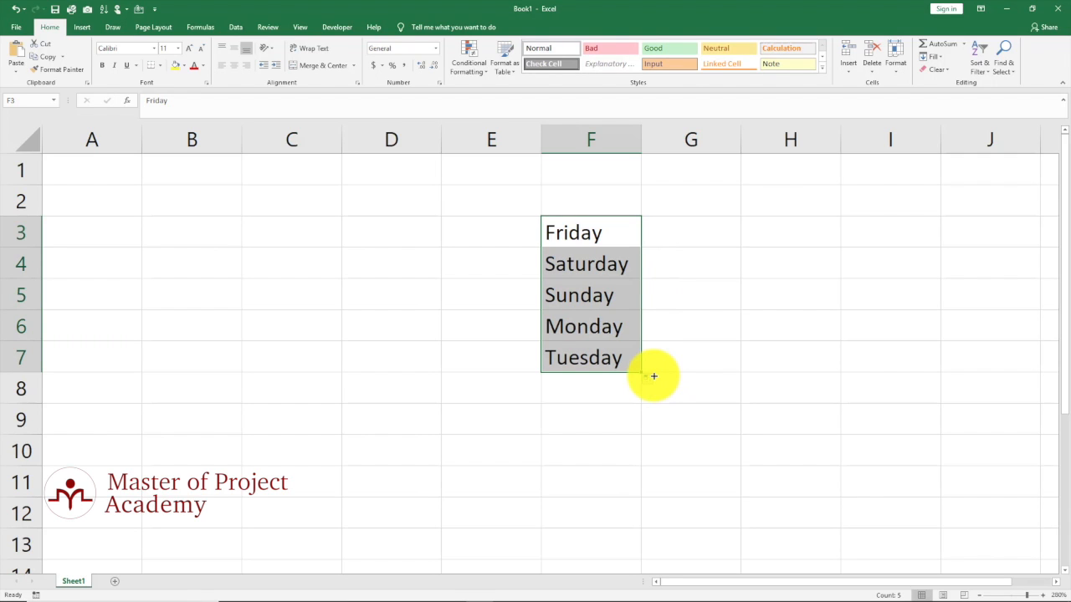
left_click(598, 233)
left_click_drag(692, 253, 789, 251)
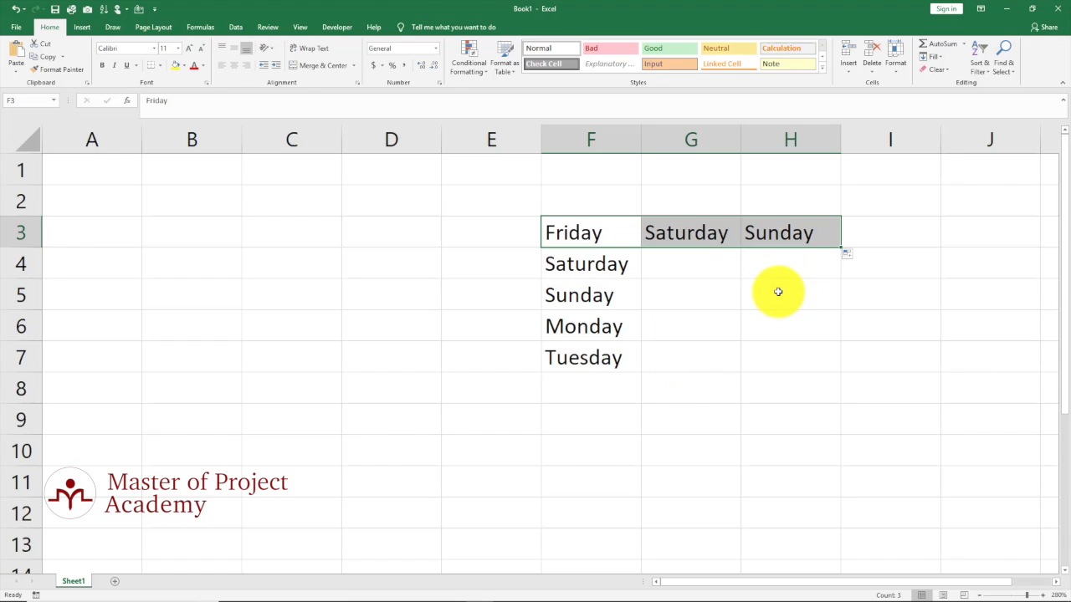
Step: Clear the weekday entries from the range F3:H7
left_click(777, 359, "shift")
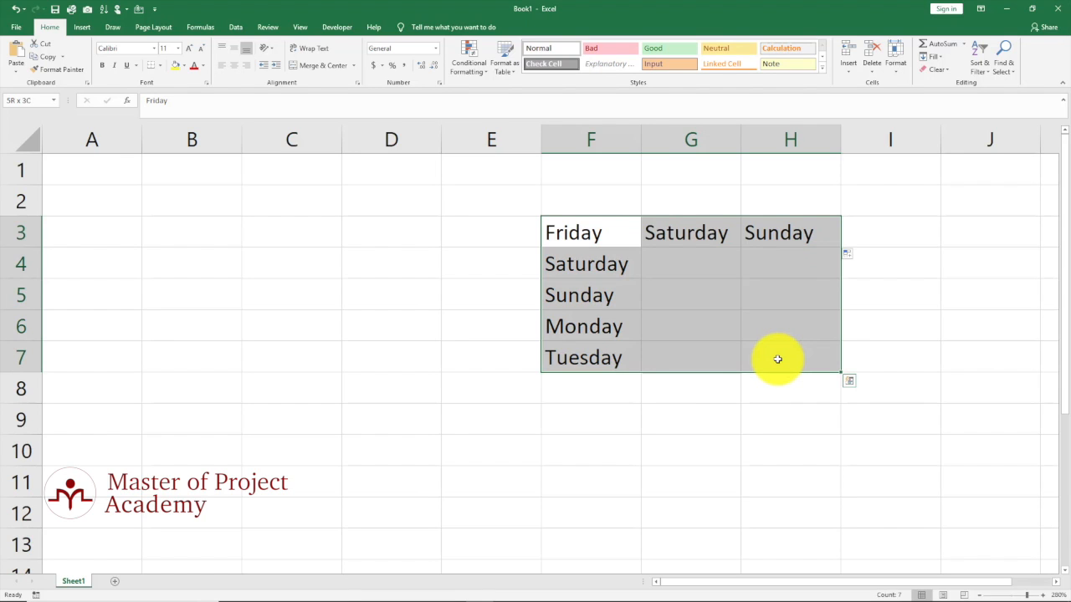
key("Delete")
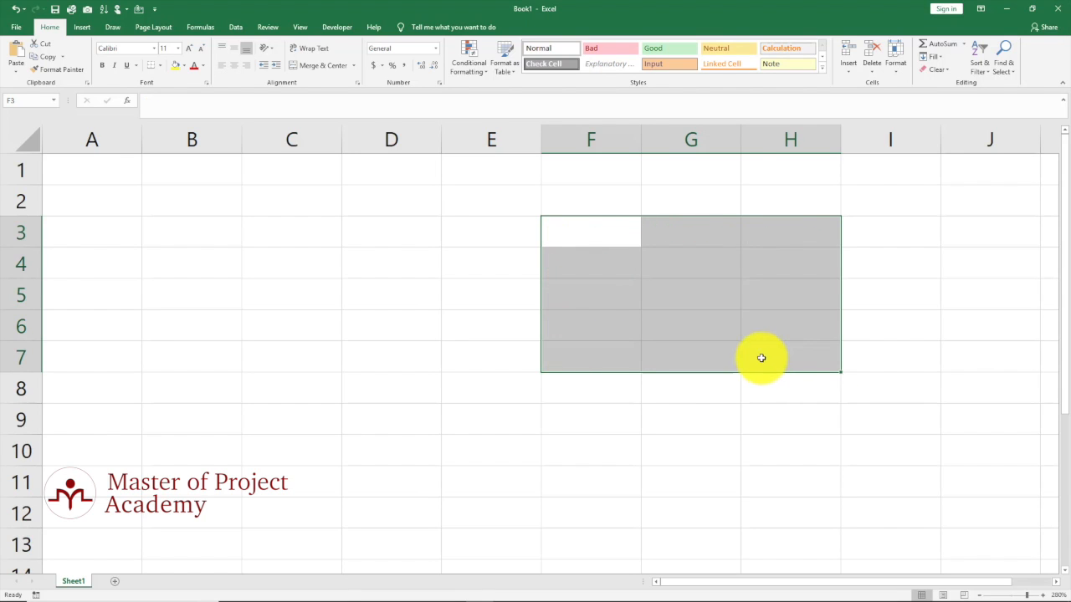
Step: Enter 32 in cell F3, fill it down to F7 and clear the filled cells
left_click(607, 236)
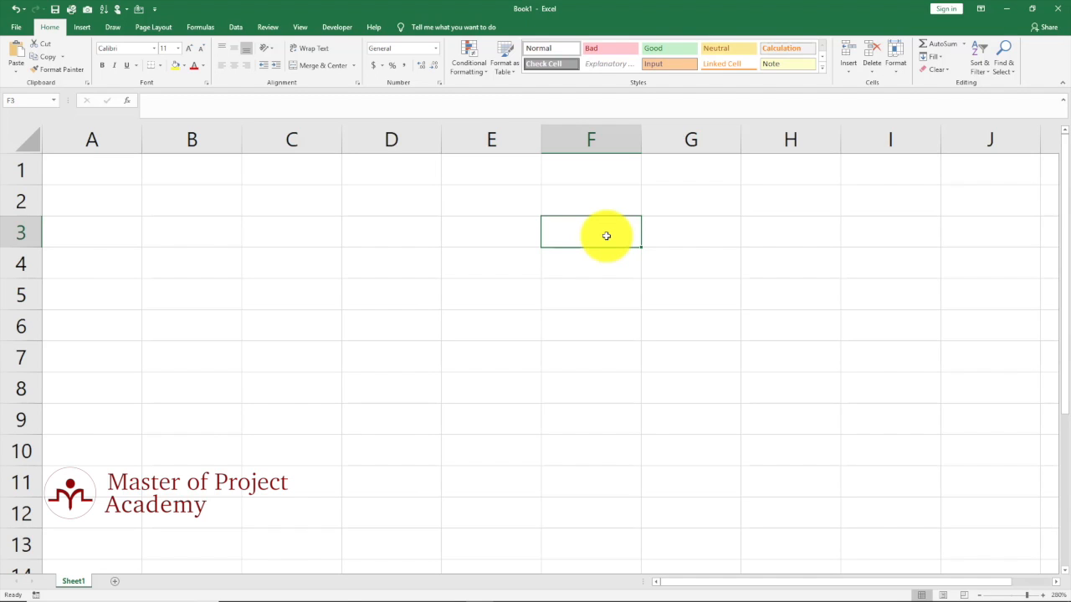
type("32")
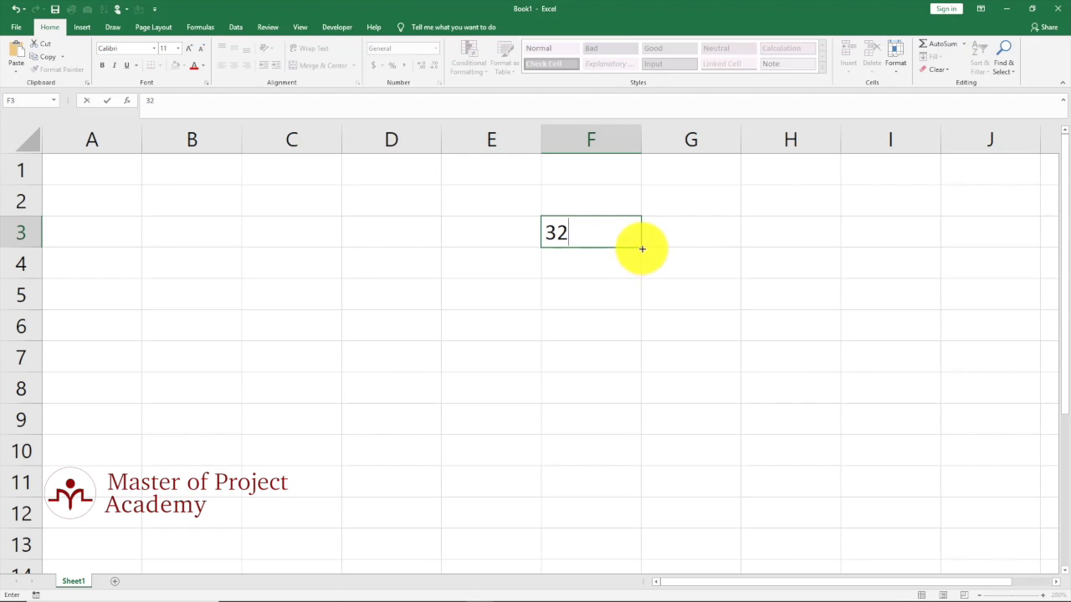
left_click_drag(641, 248, 661, 380)
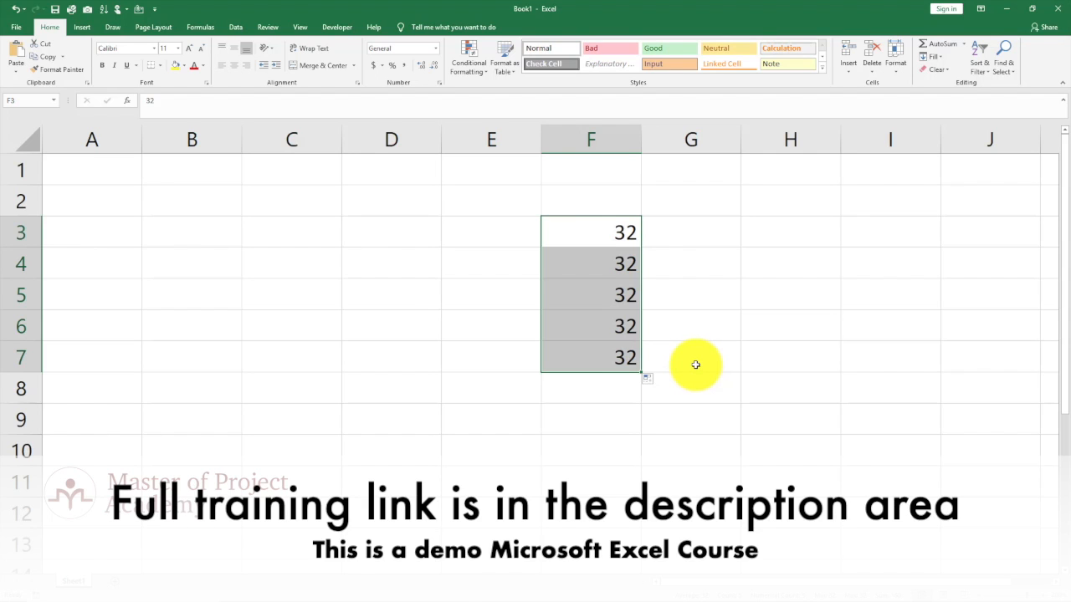
key("Delete")
Step: Enter 32 in cell F3 and move the cell's content to D3
left_click(609, 230)
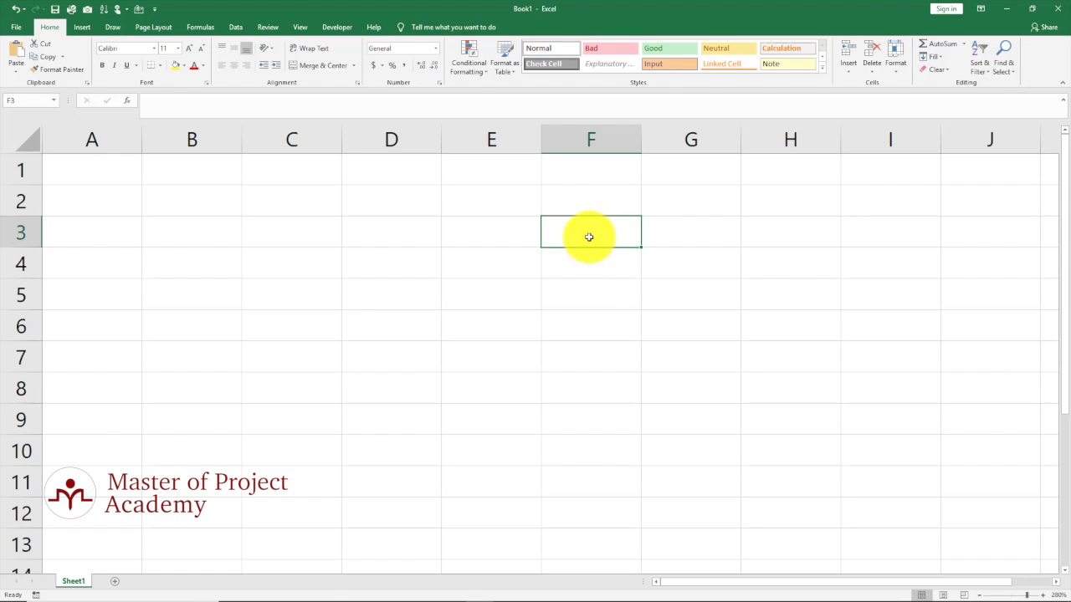
type("32")
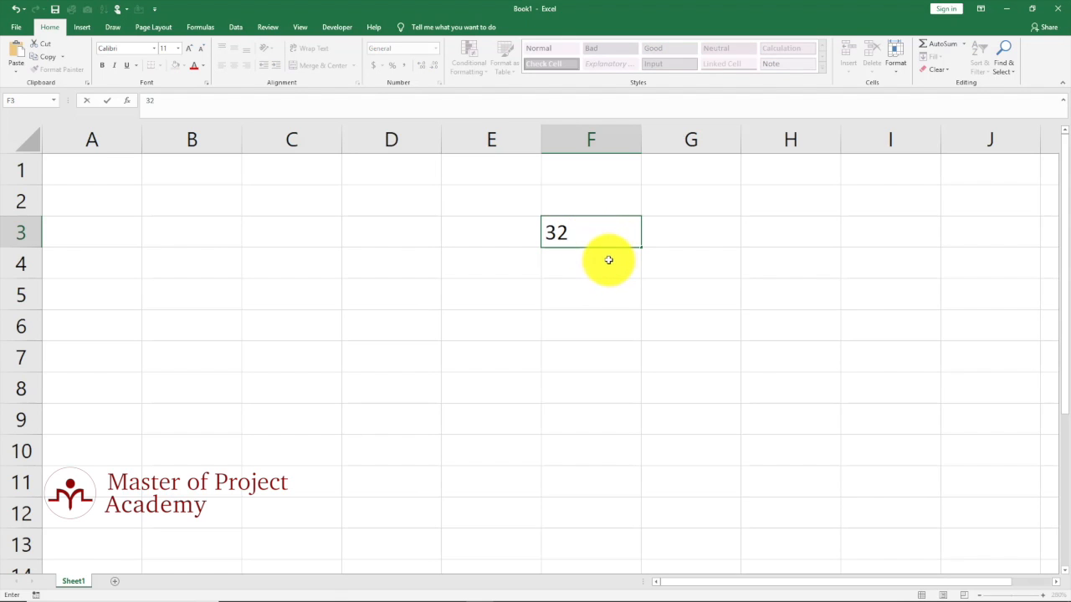
key("Return")
left_click(598, 234)
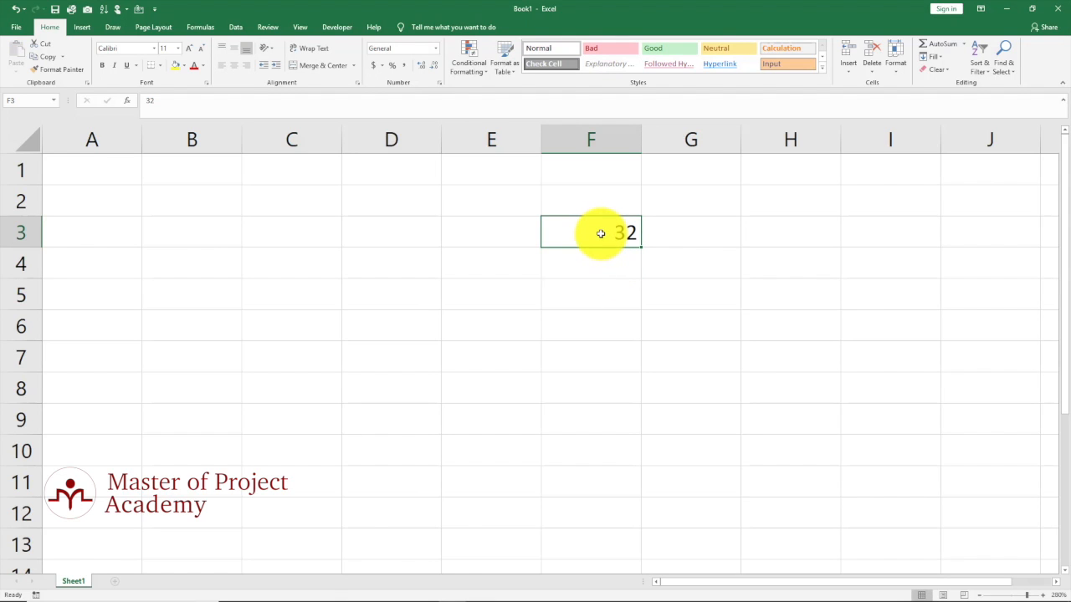
left_click_drag(587, 219, 388, 235)
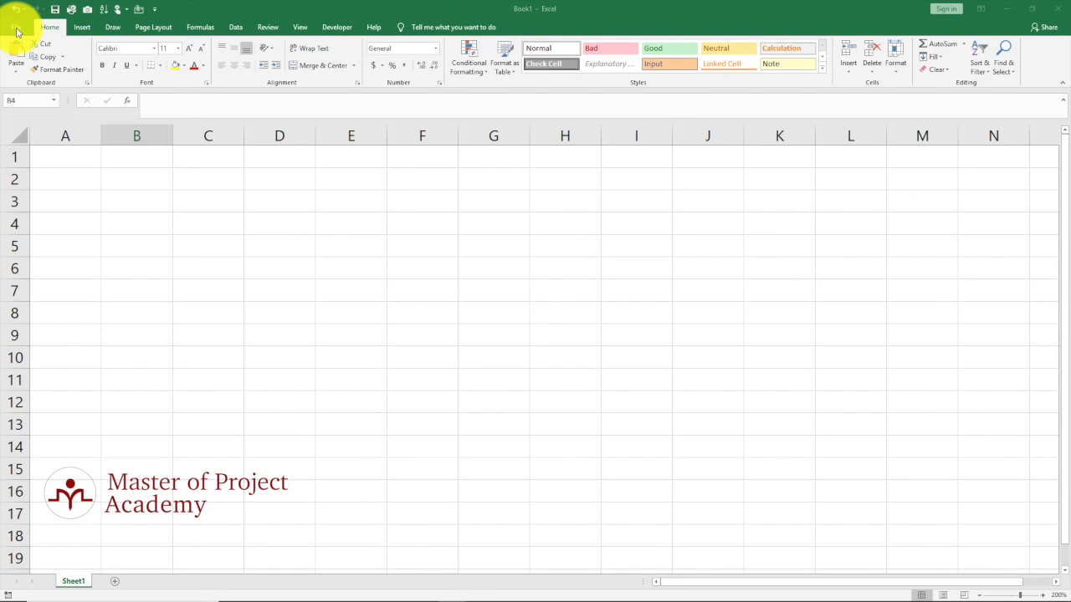
Step: View the lists of recent folders and recent workbooks on the Open page
left_click(16, 31)
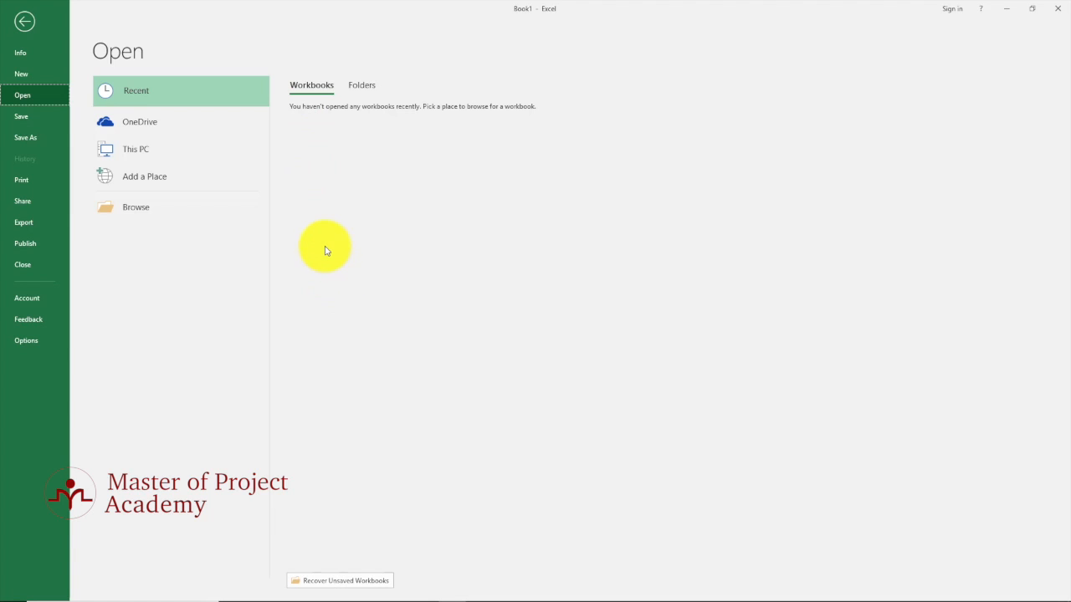
left_click(362, 87)
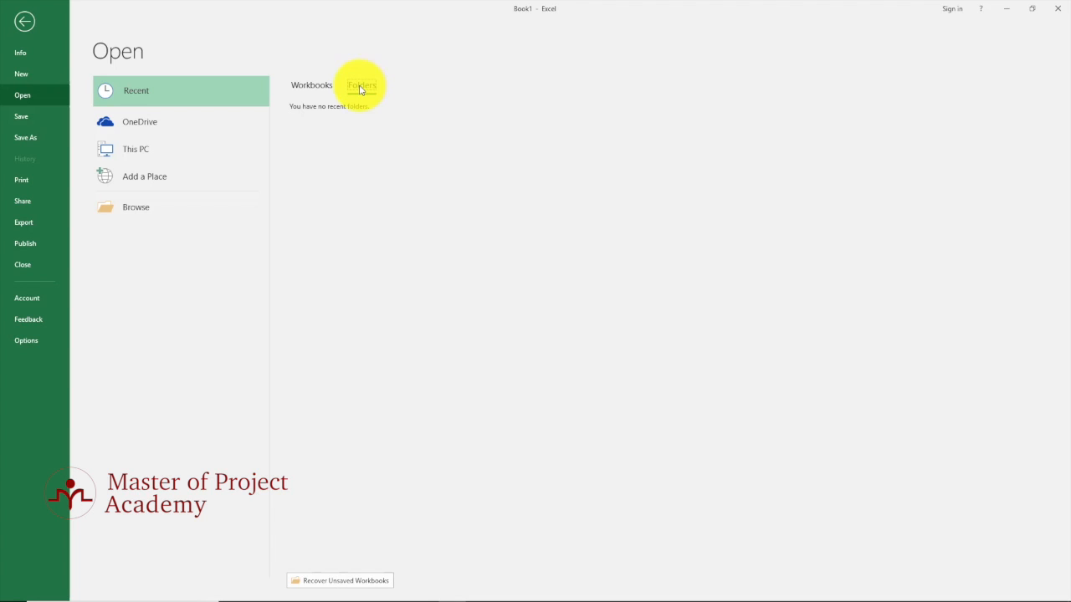
left_click(312, 85)
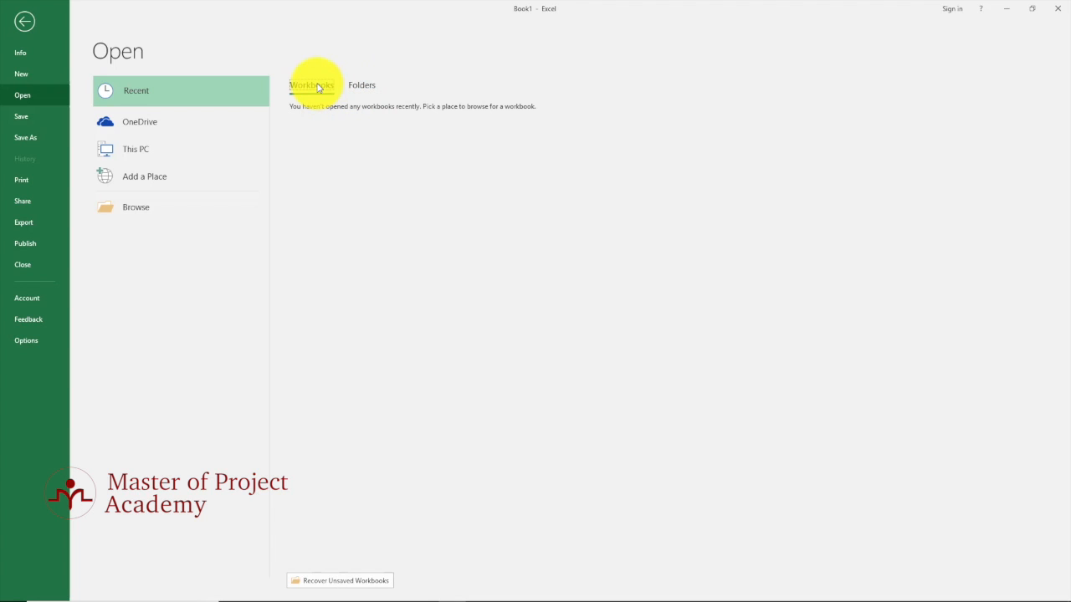
Step: Look through the New templates, the Share page and the general Excel Options, and return to the worksheet
left_click(33, 79)
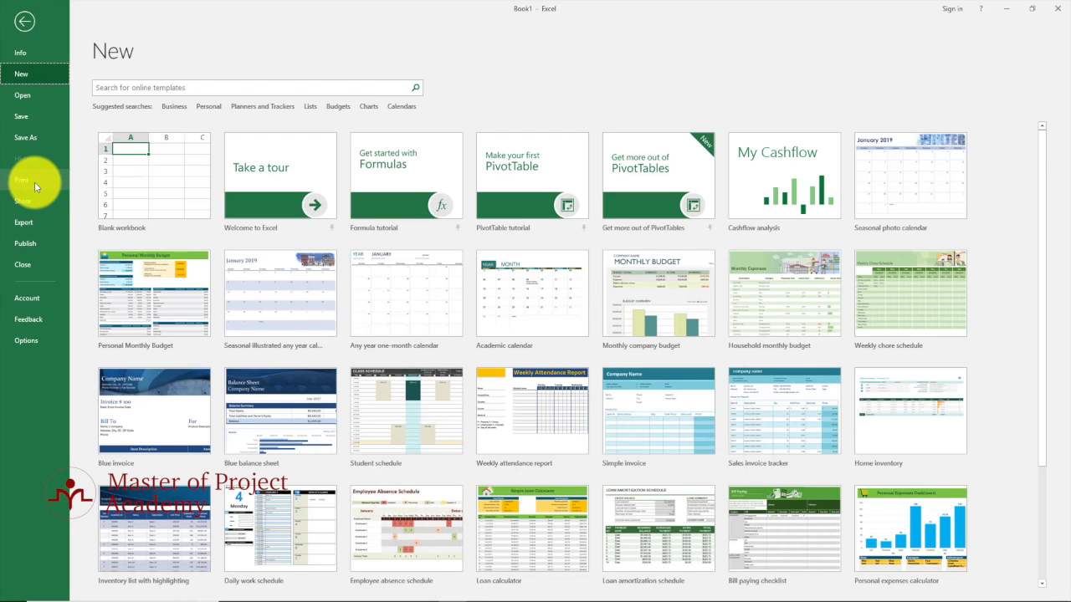
left_click(32, 204)
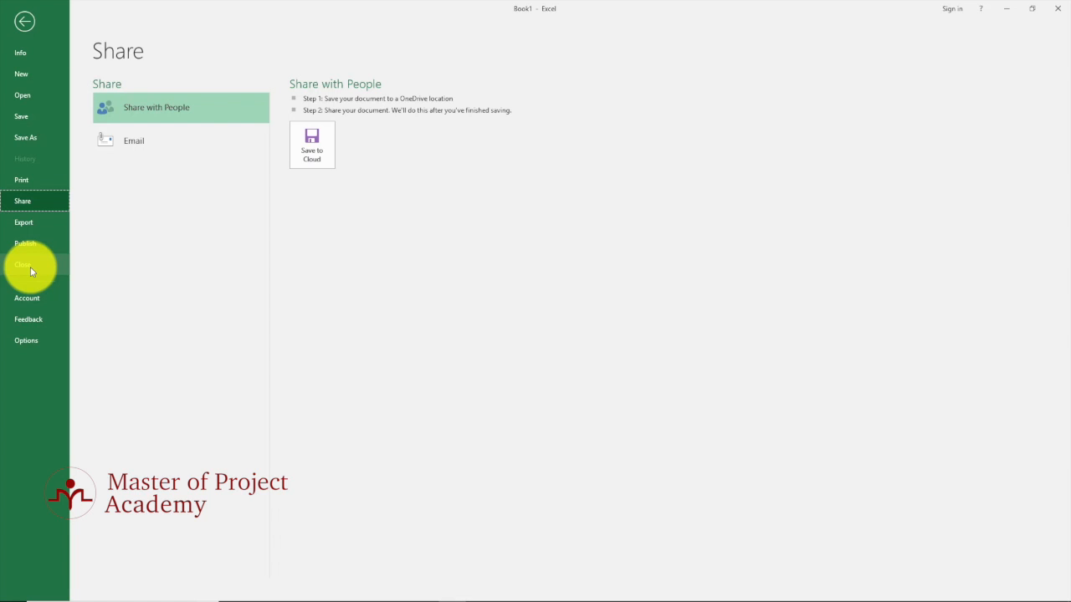
left_click(31, 343)
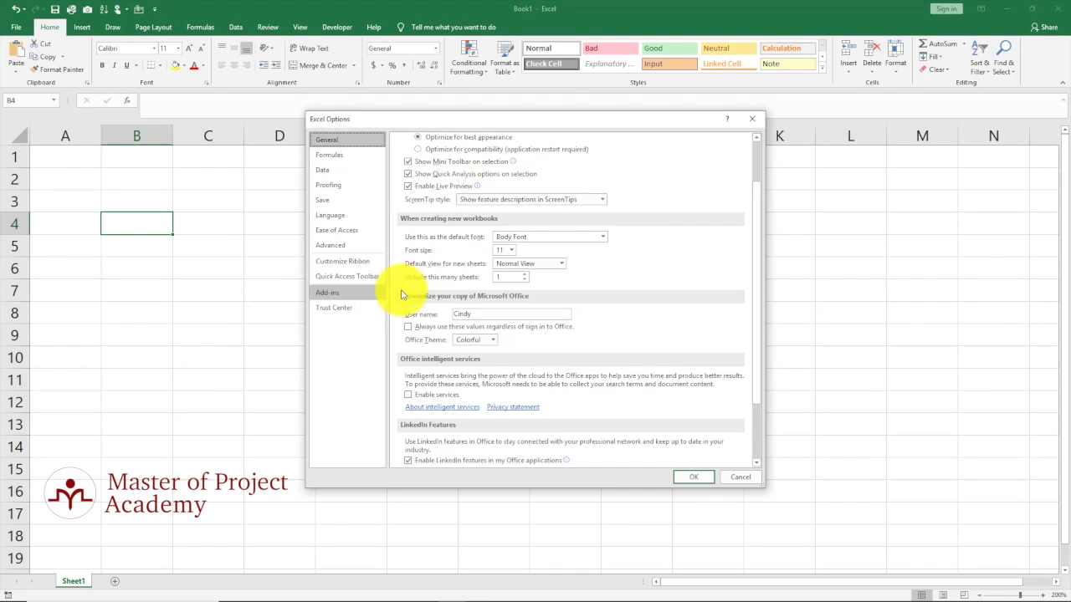
left_click(754, 122)
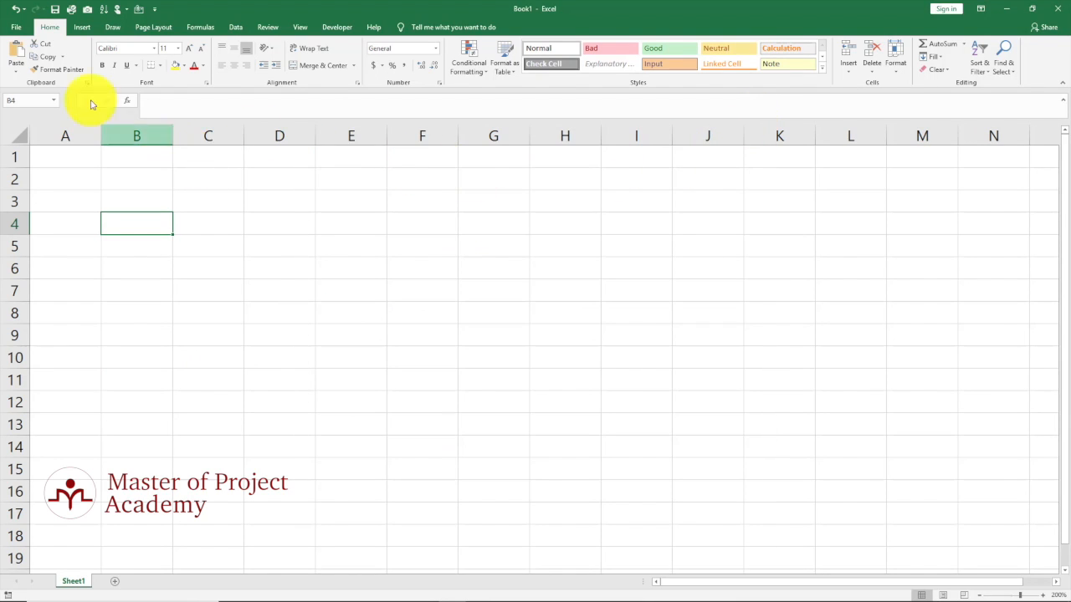
left_click(15, 27)
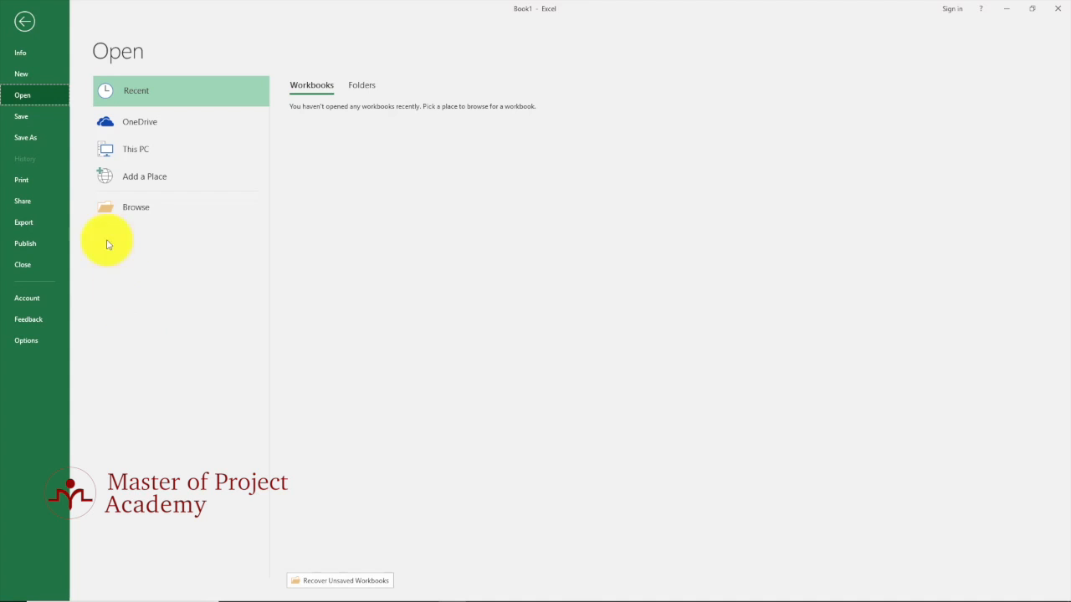
left_click(26, 26)
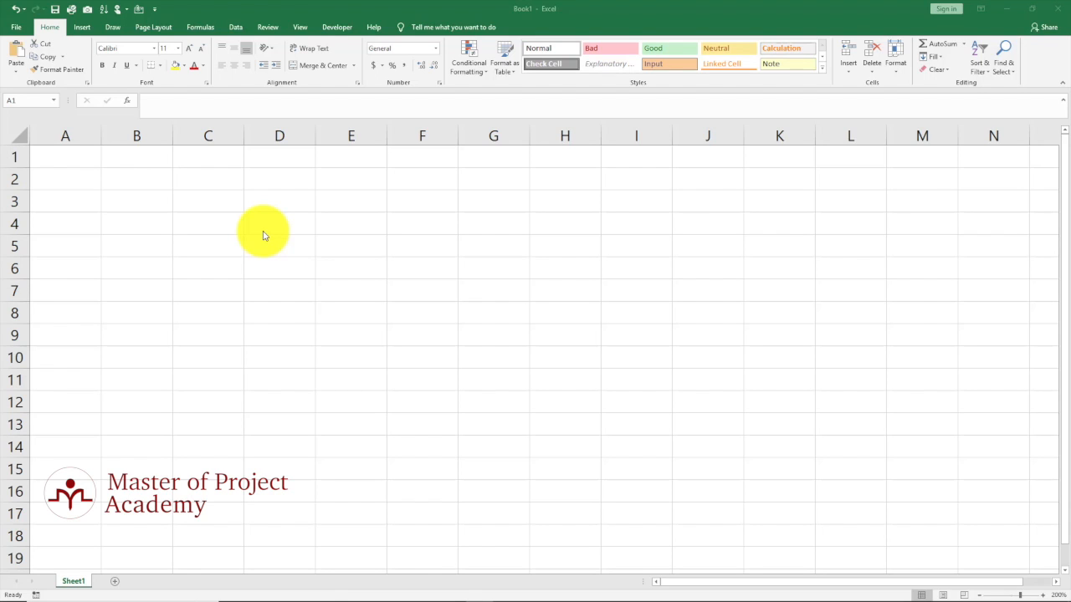
left_click(72, 160)
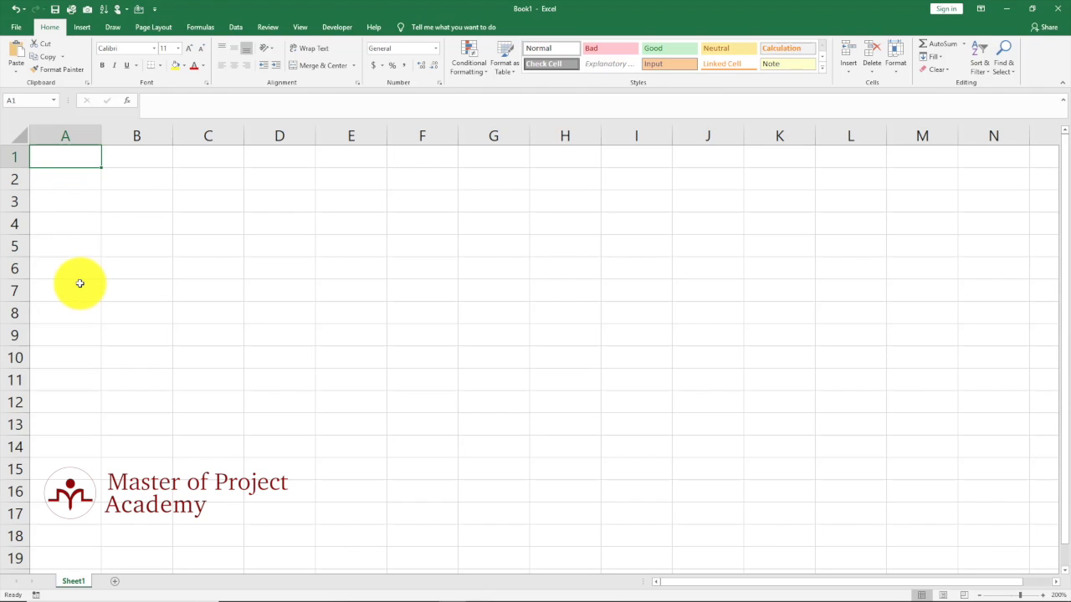
left_click(73, 180)
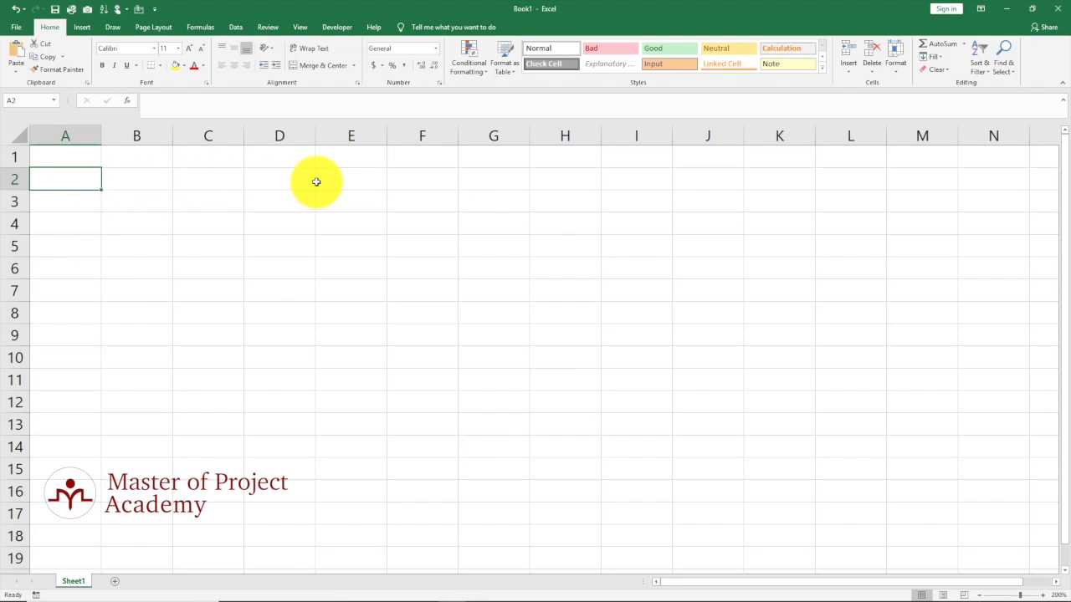
left_click(86, 158)
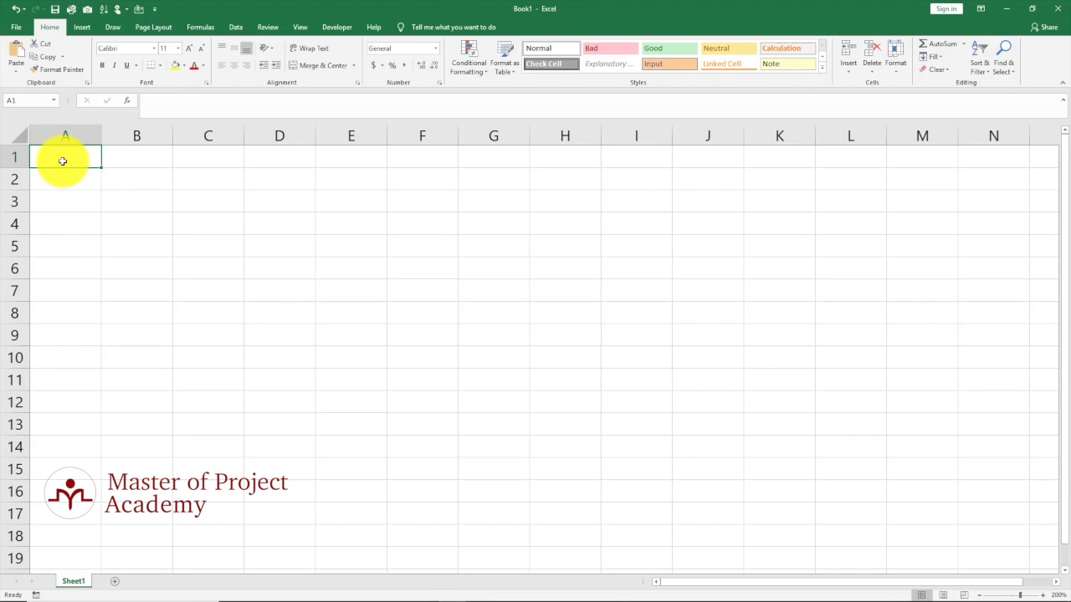
left_click(79, 207)
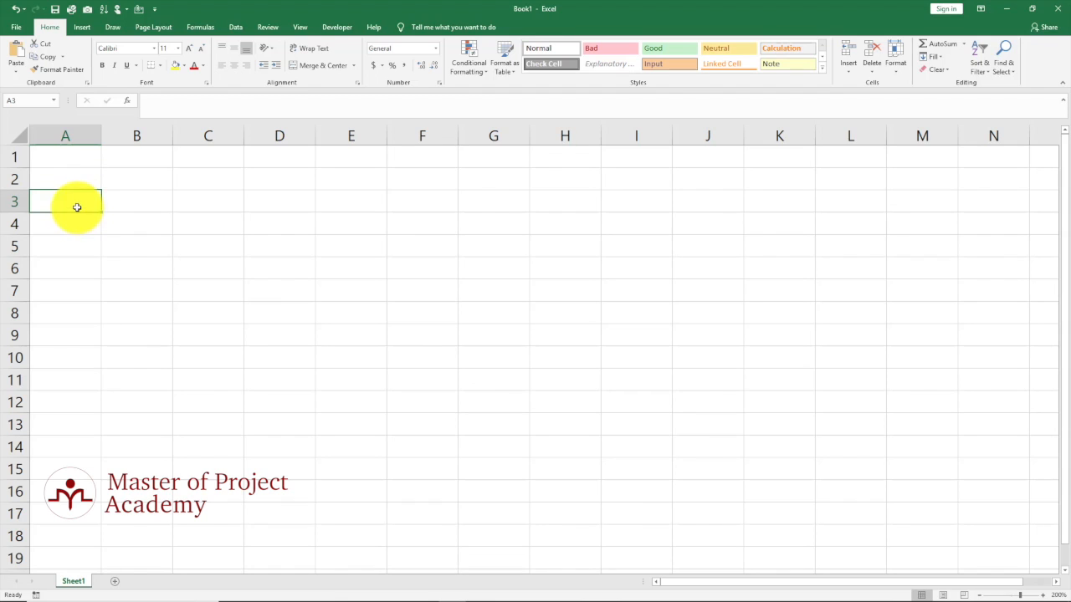
Step: Enter the column headings Months, Sales, Expenses and Totals in cells A1 to D1
left_click(69, 158)
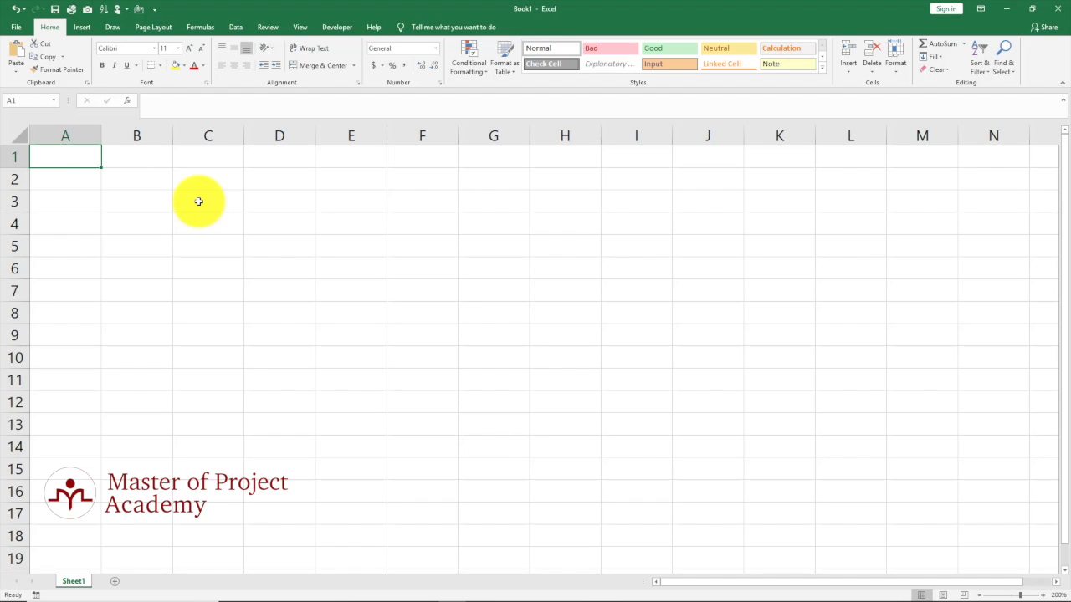
type("Months")
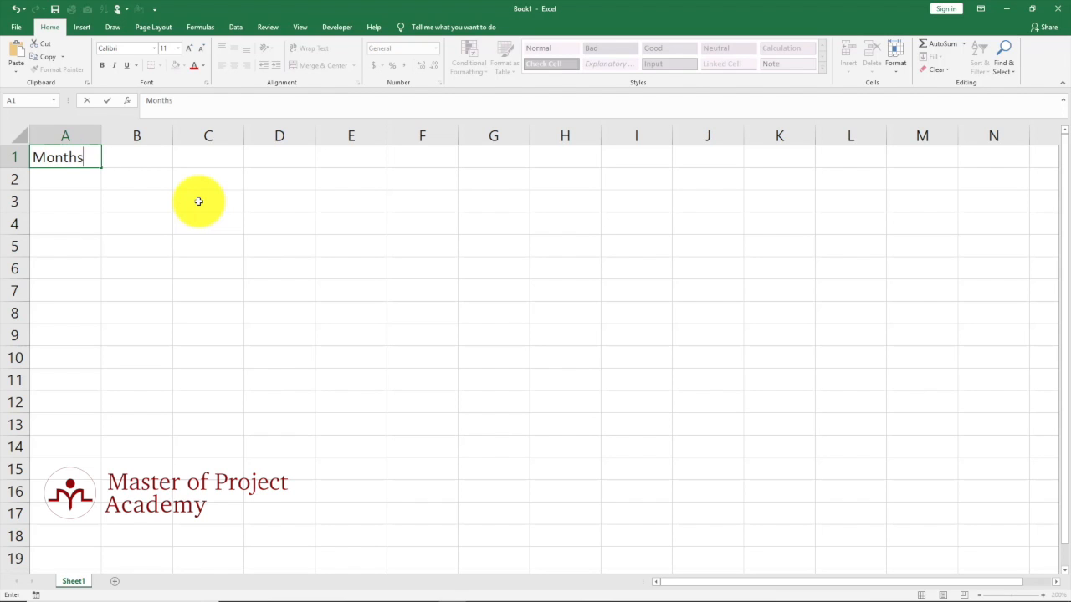
key("Tab")
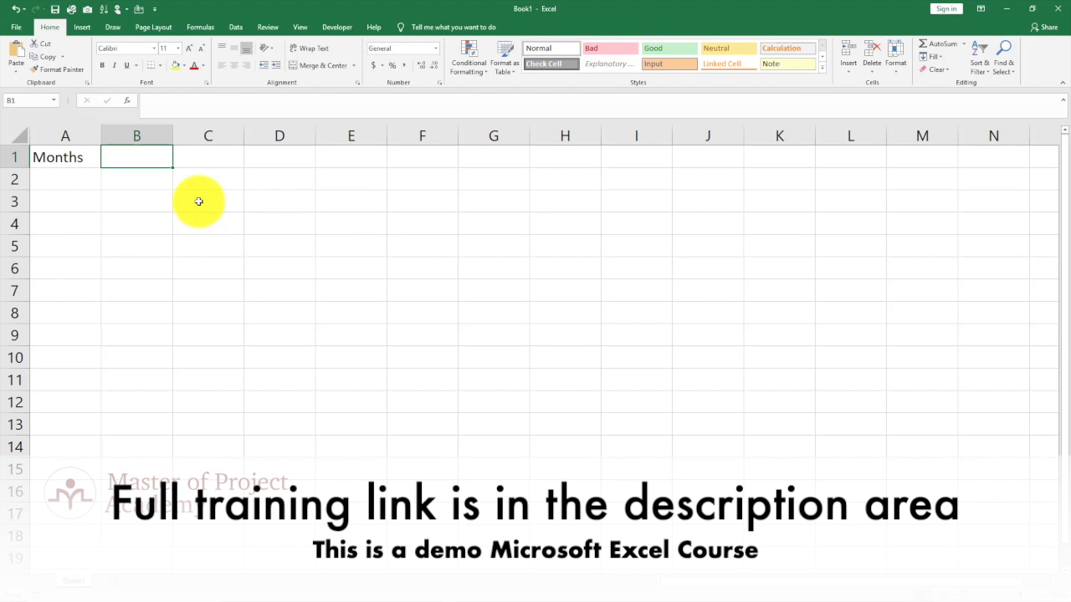
type("Sales")
key("Tab")
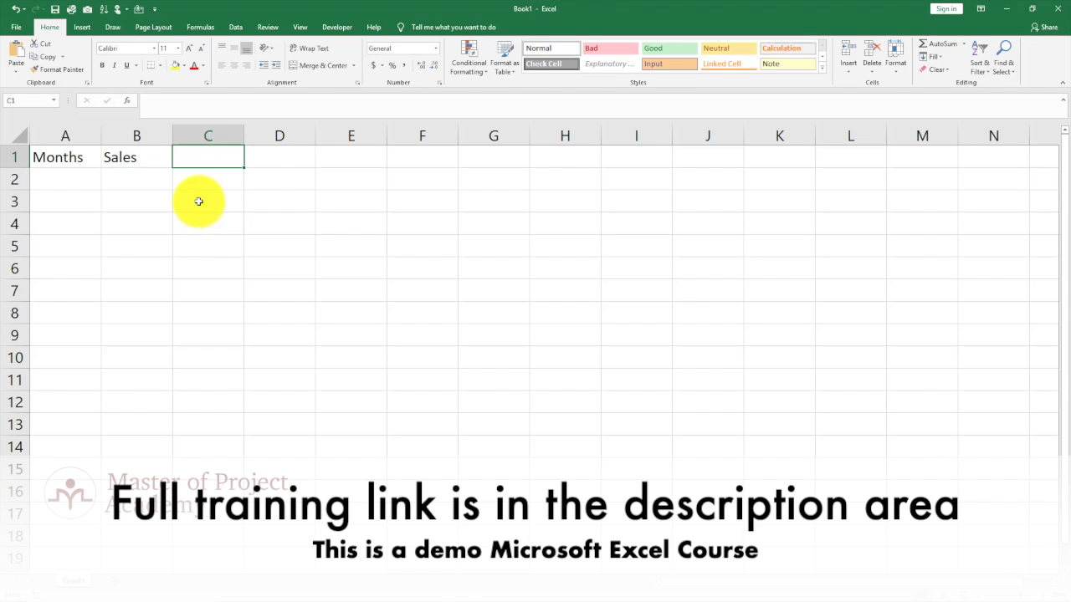
type("Expe")
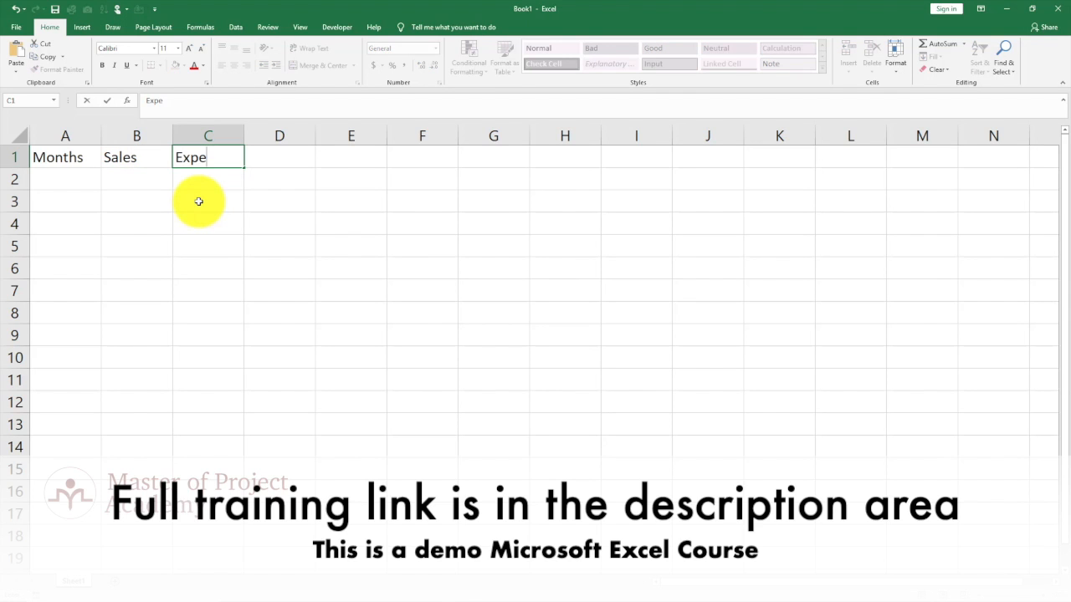
type("nses")
key("Tab")
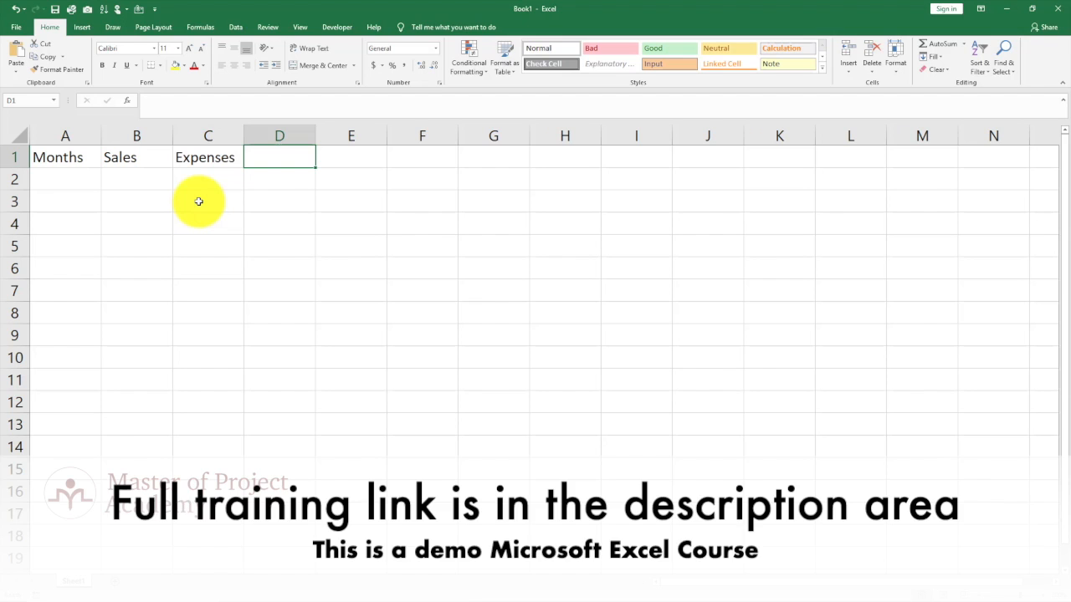
type("Tot")
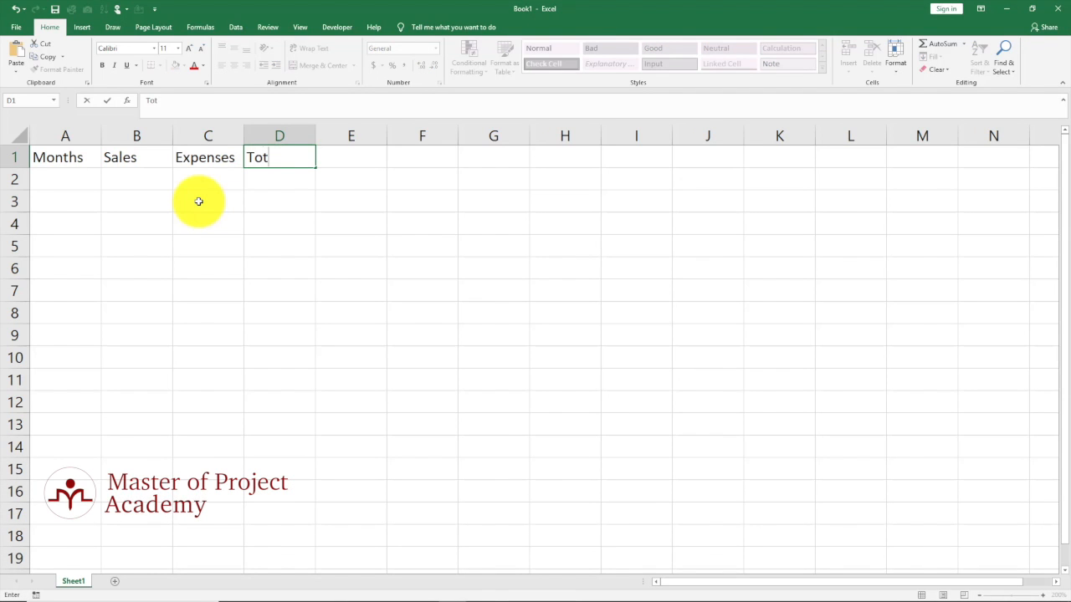
type("als")
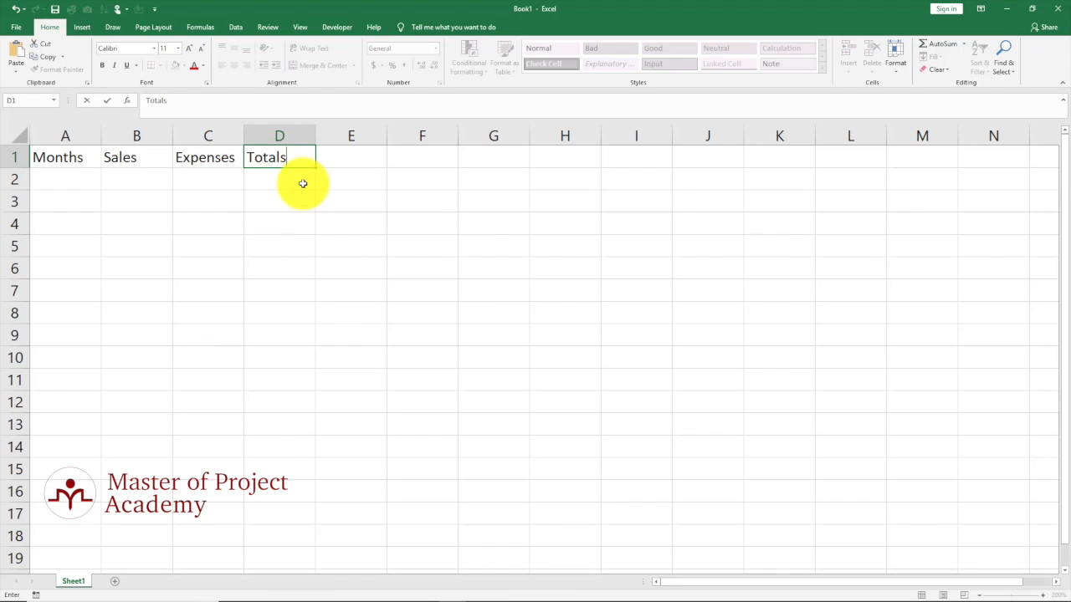
left_click(106, 102)
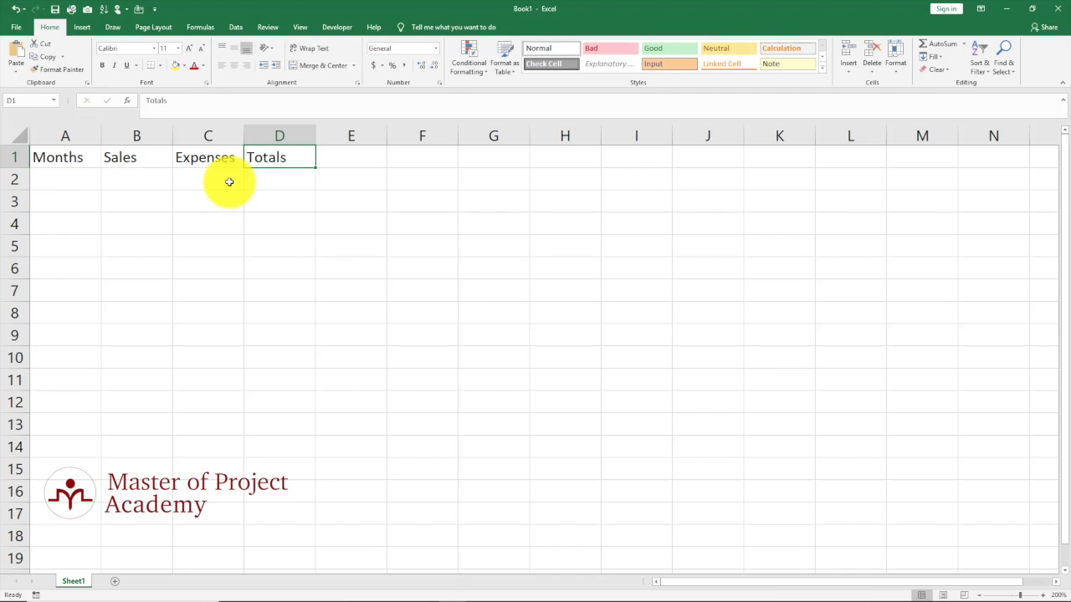
Step: Enter Jan in cell A2 and fill the month series down to A4
left_click(86, 178)
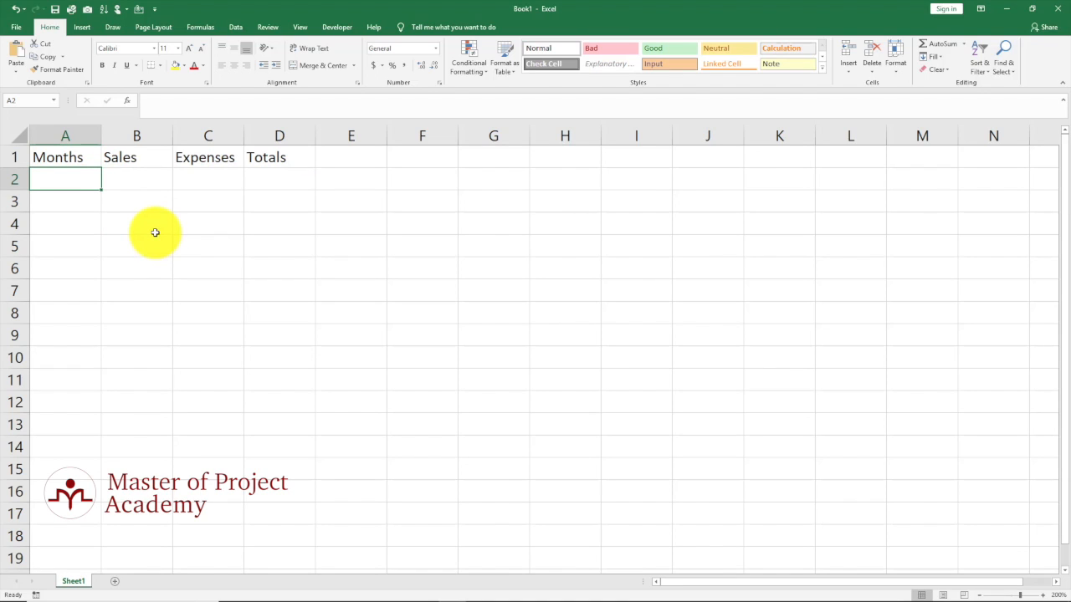
type("Jan")
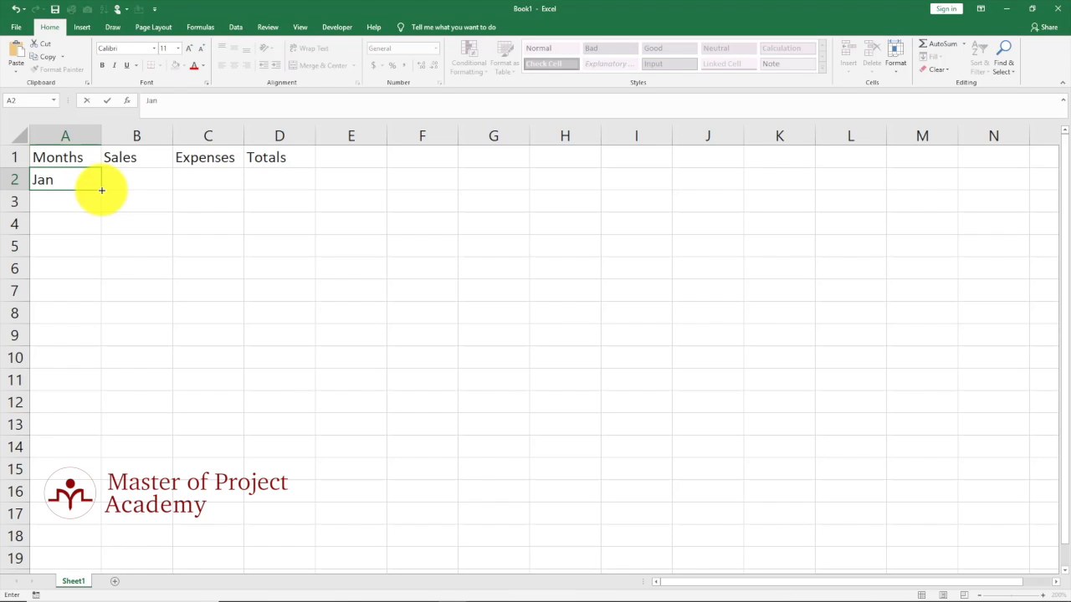
left_click_drag(101, 190, 99, 230)
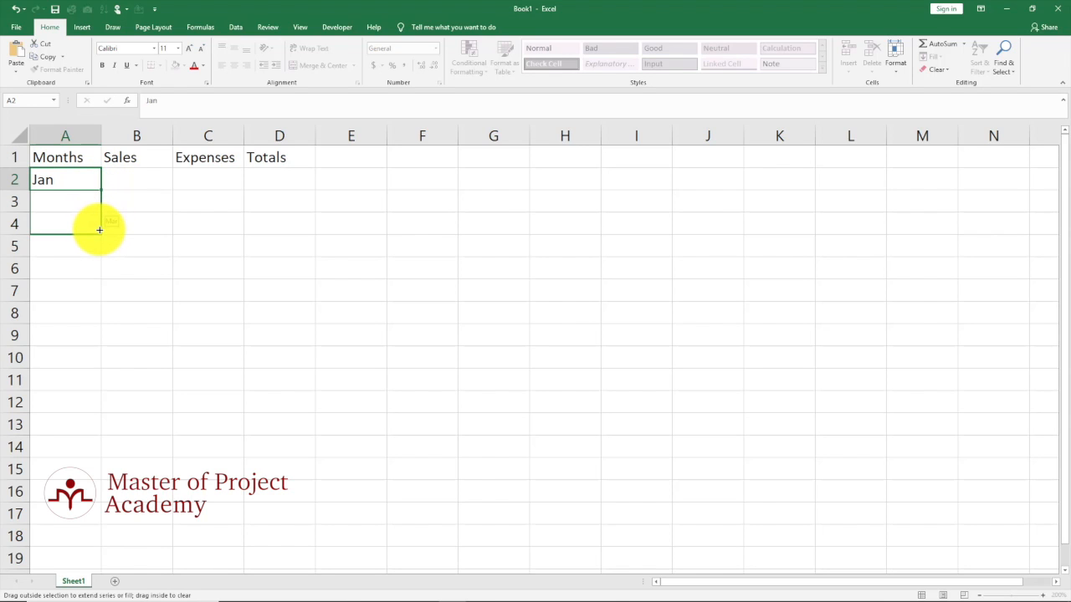
left_click_drag(99, 230, 98, 230)
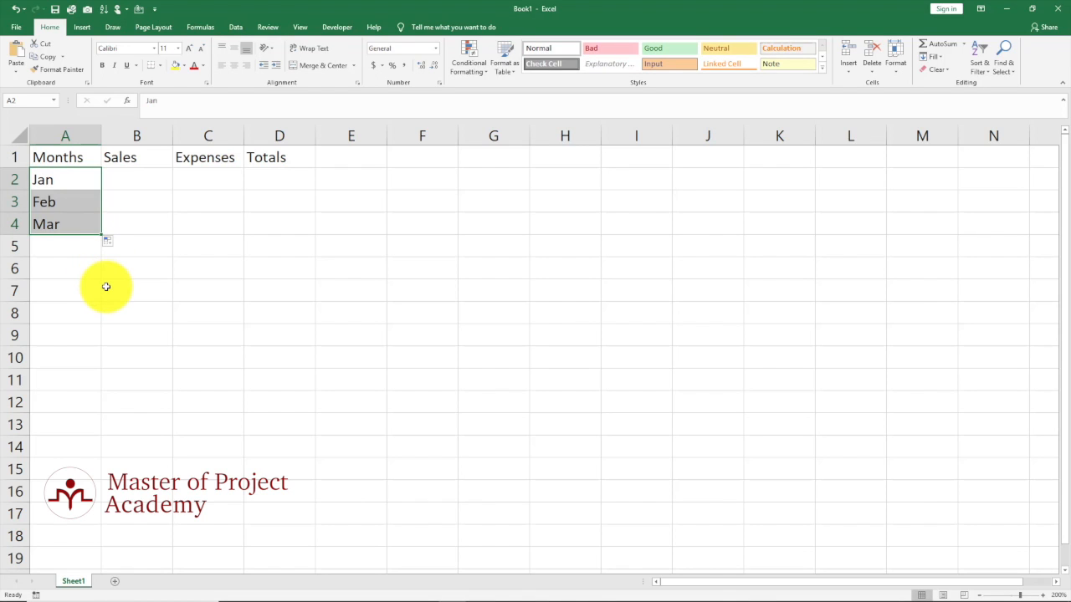
Step: Enter the row label Totals in cell A6, leaving row 5 empty below the months
left_click(84, 267)
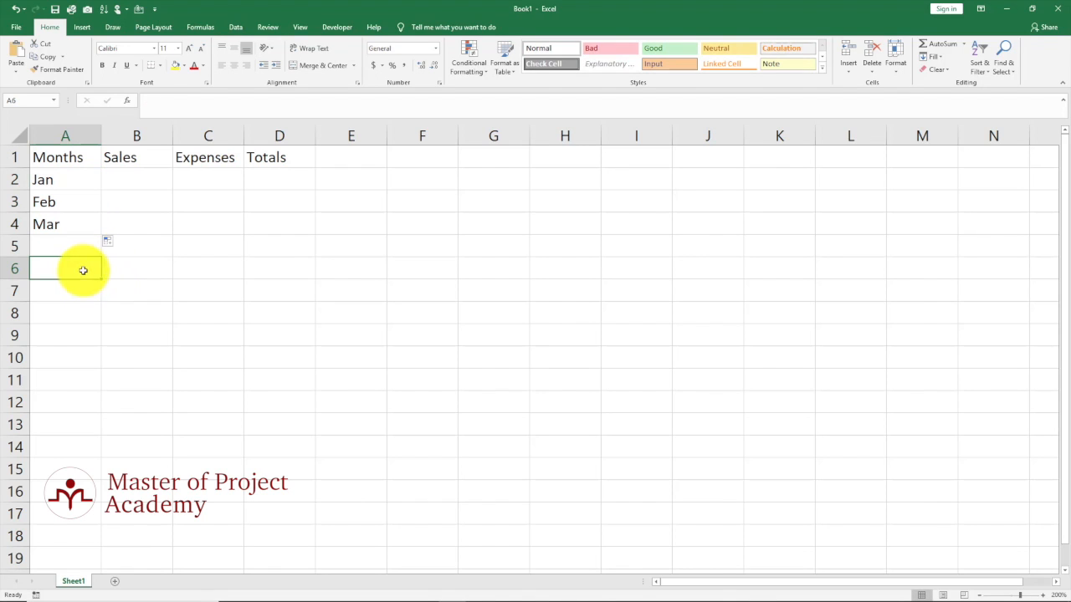
type("To")
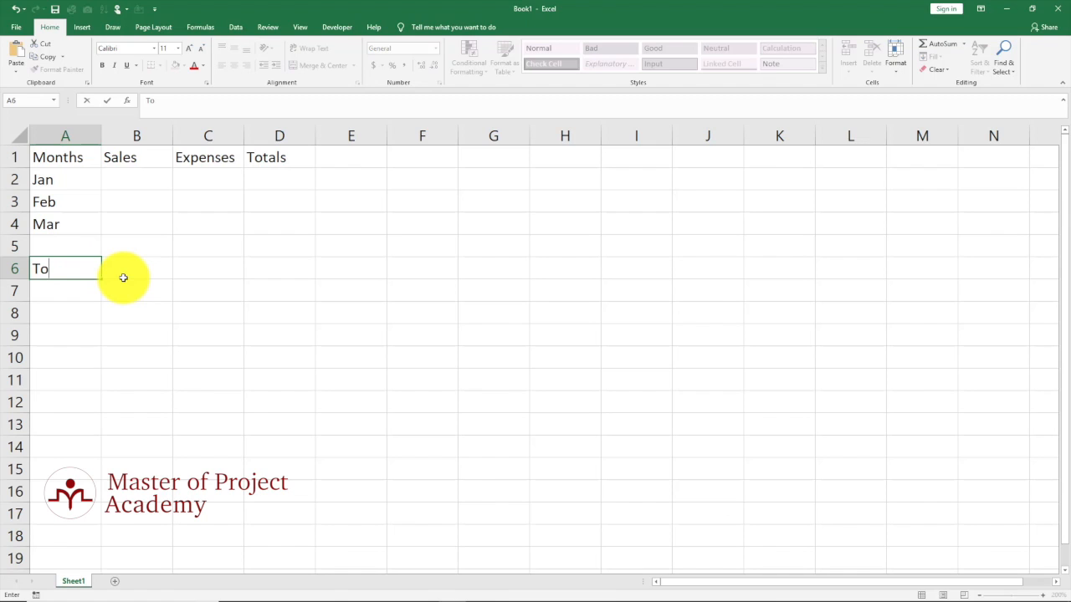
type("tals")
left_click(123, 278)
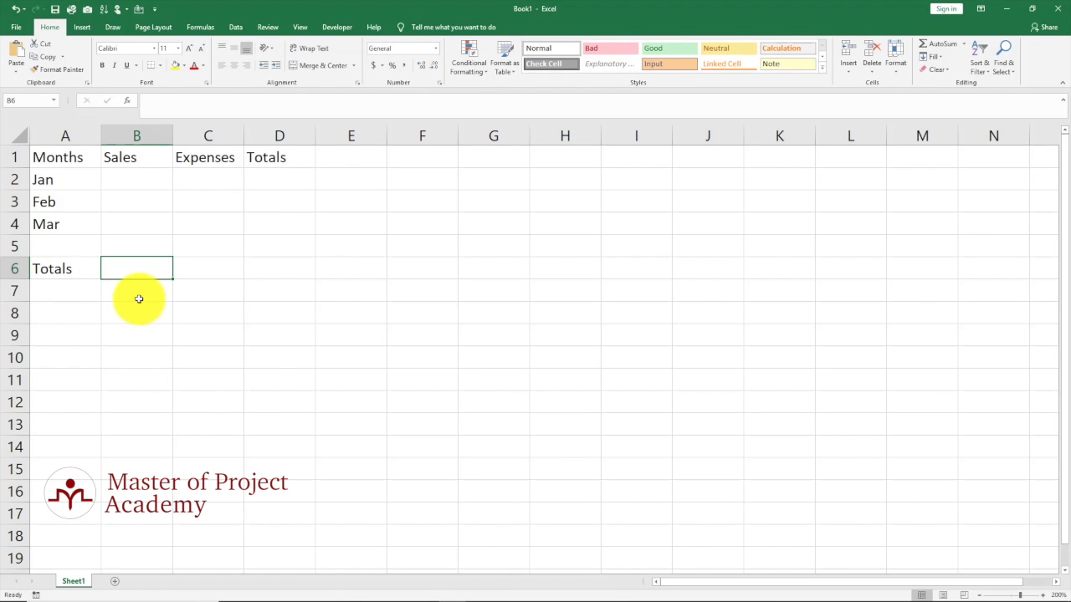
left_click(71, 159)
left_click(127, 160)
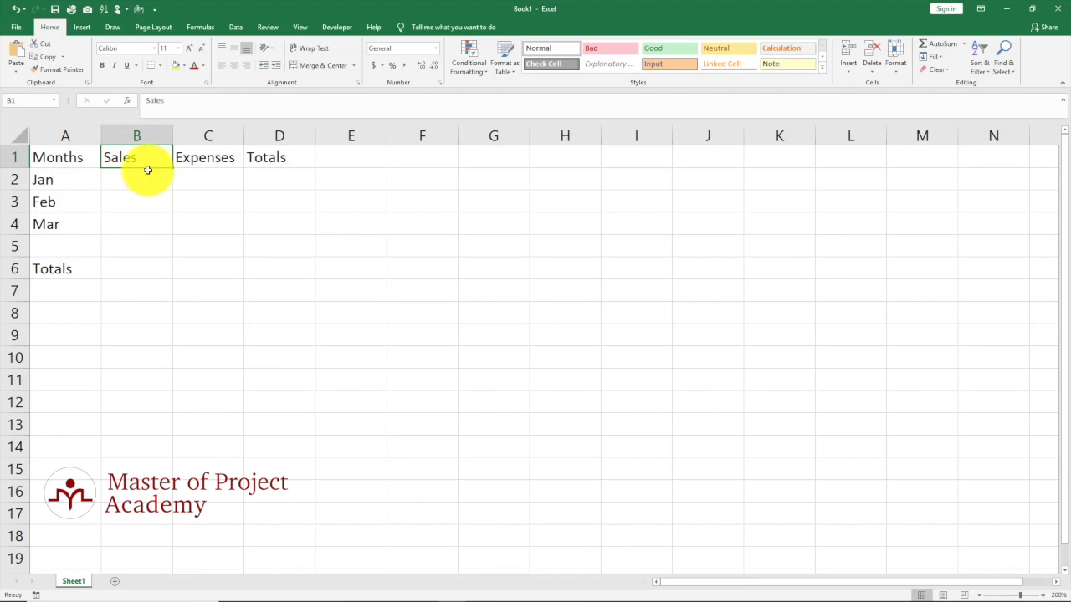
left_click(207, 161)
left_click(269, 164)
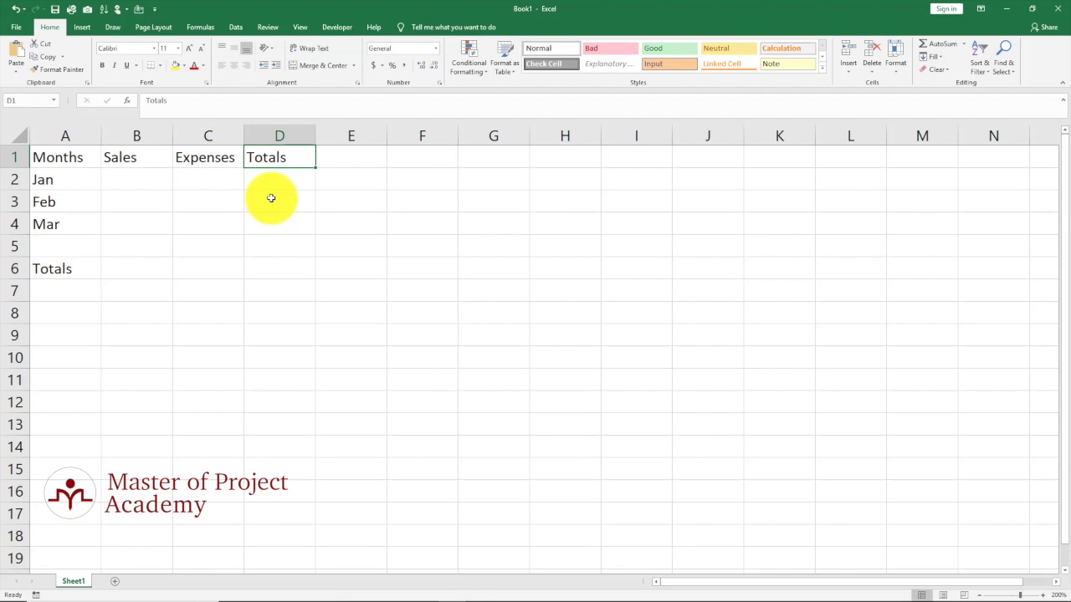
Step: Enter the monthly sales values 150, 175 and 225 in cells B2 to B4
left_click(150, 180)
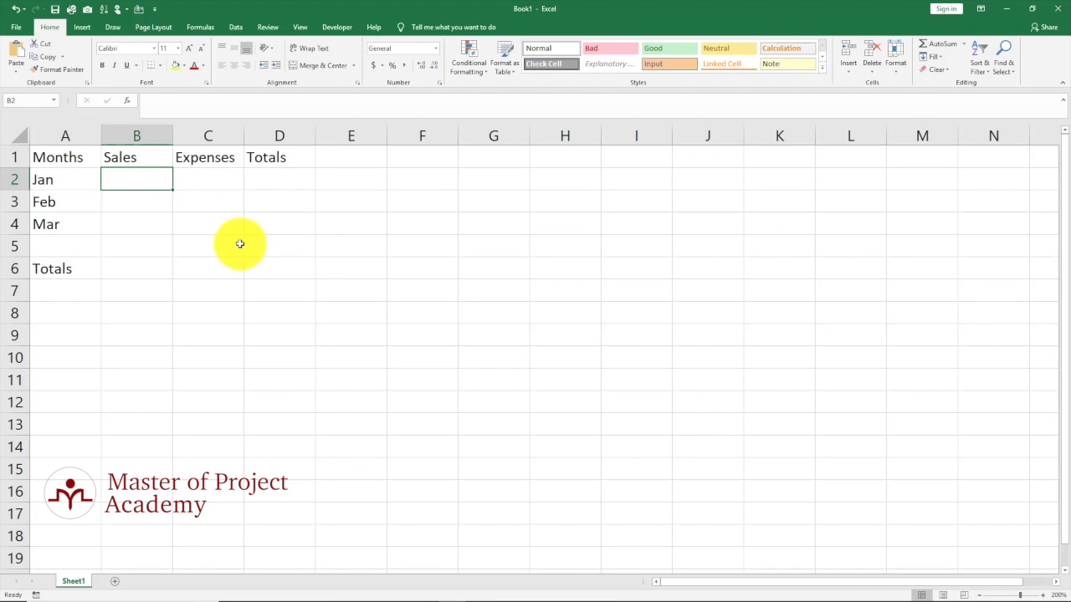
type("150")
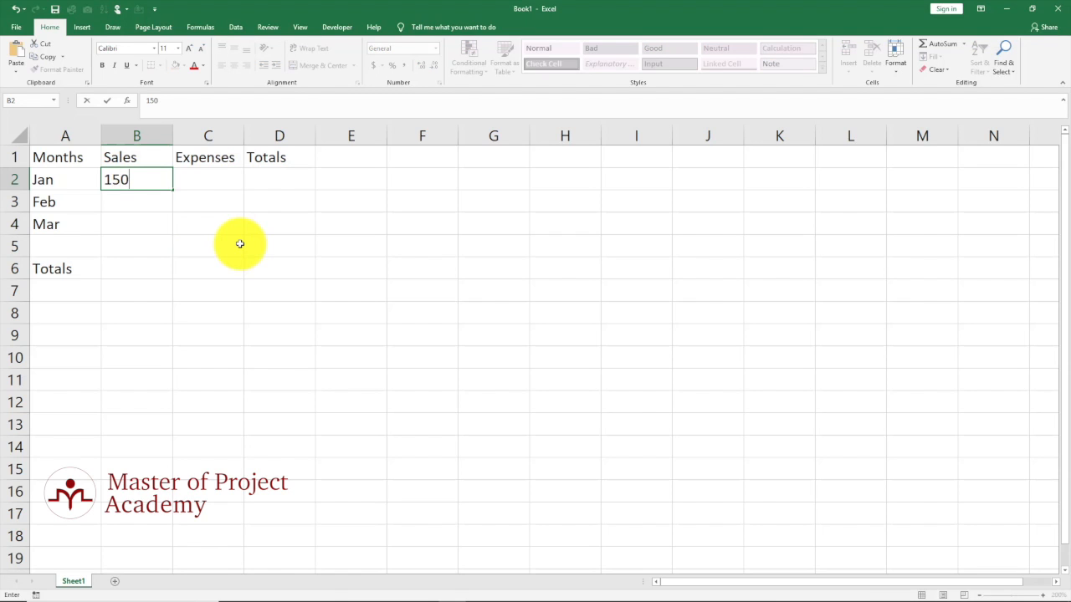
key("Return")
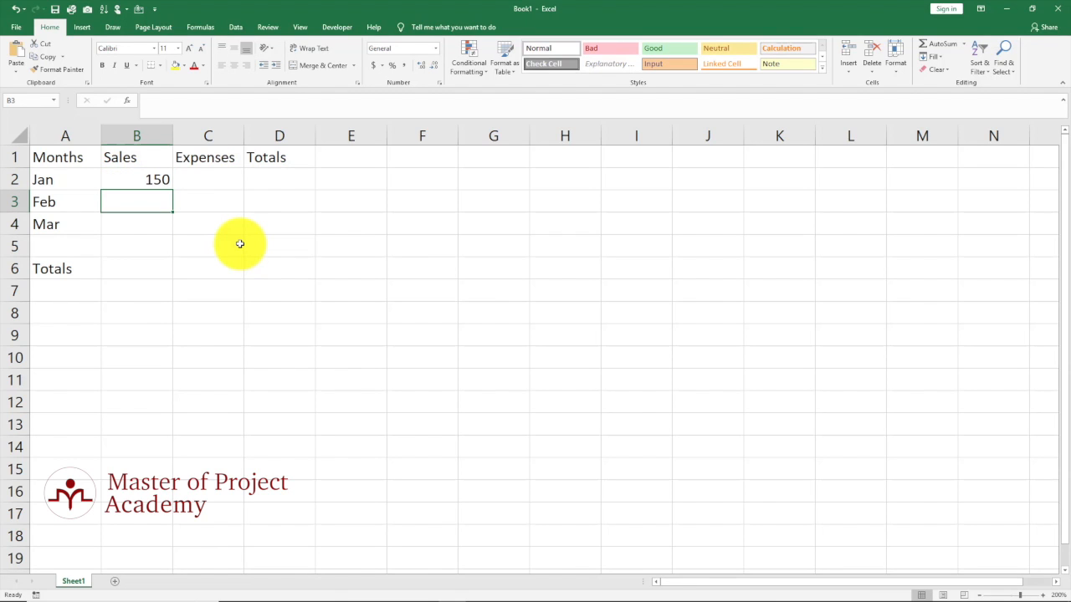
type("175")
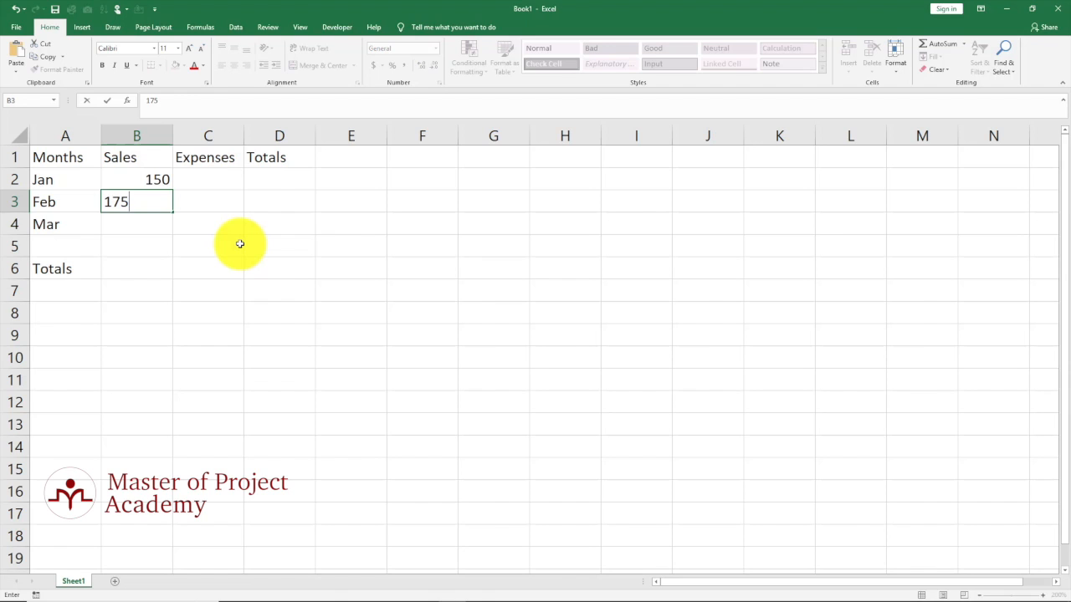
key("Return")
type("5")
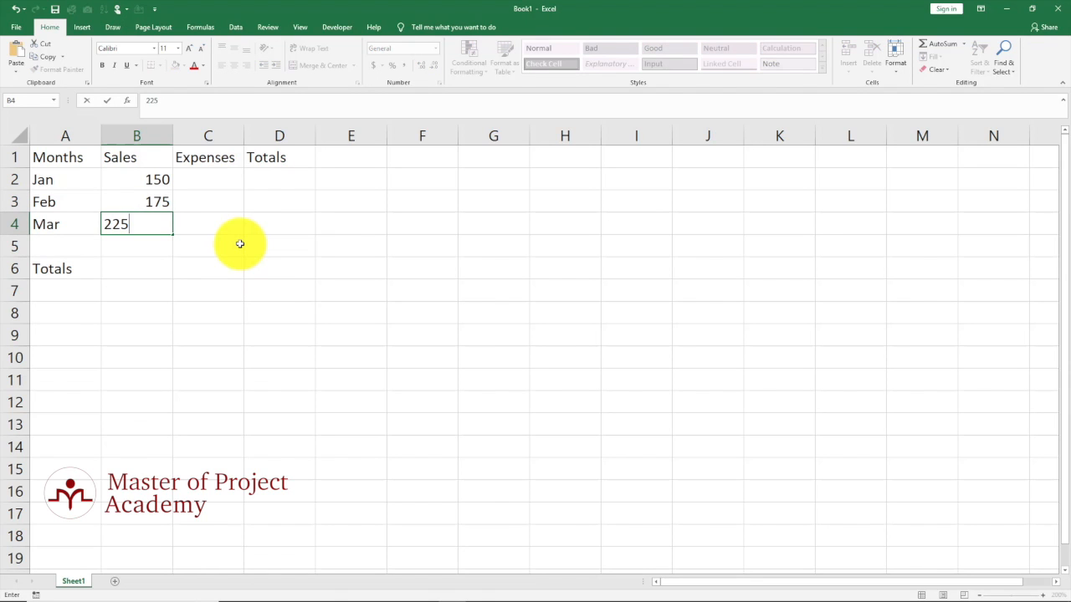
Step: Enter the monthly expense values 125, 150 and 210 in cells C2 to C4
left_click(222, 180)
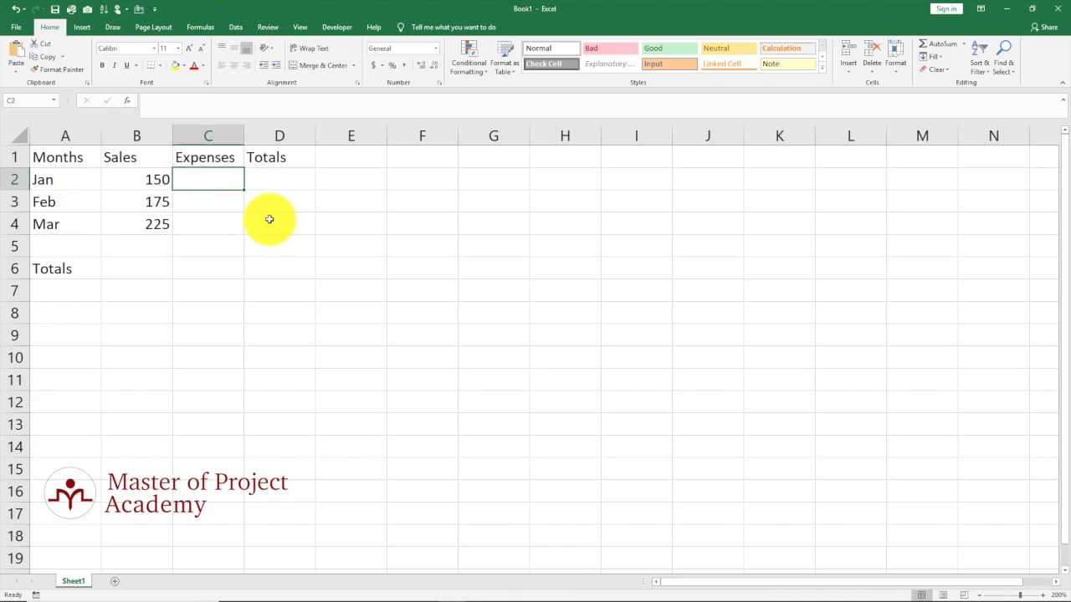
type("125")
key("Return")
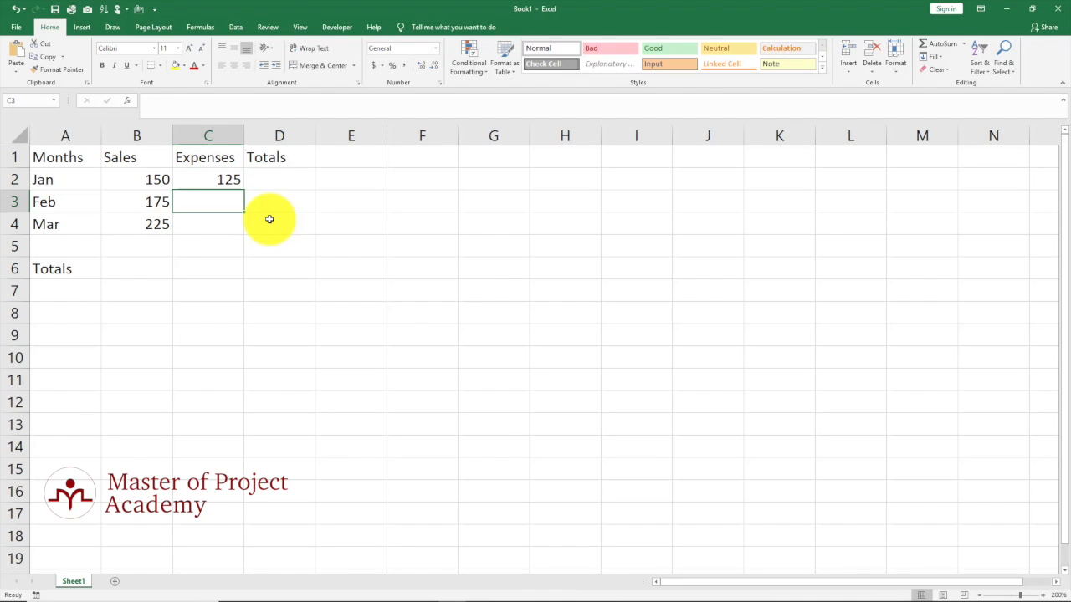
type("150")
key("Return")
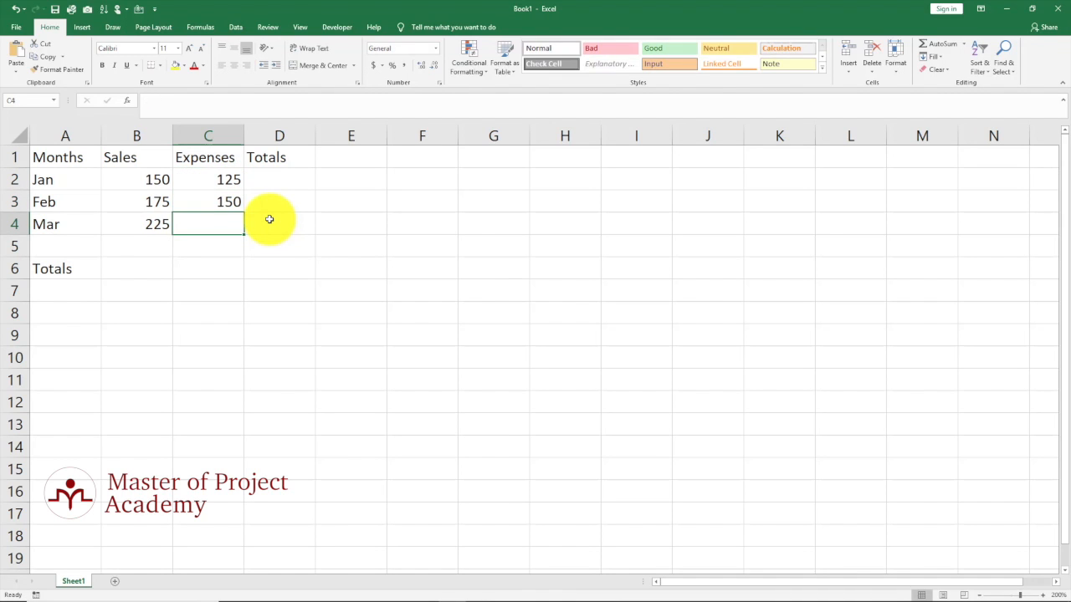
type("210")
key("Return")
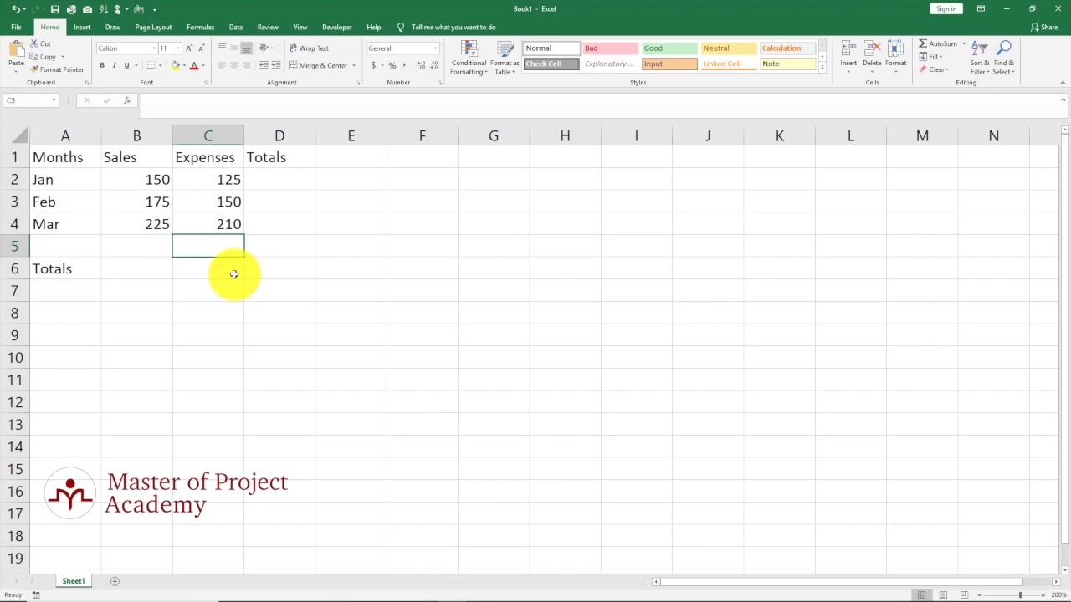
Step: Replace the column heading in cell D1 with Profits, keeping the Totals row label in A6
left_click(265, 161)
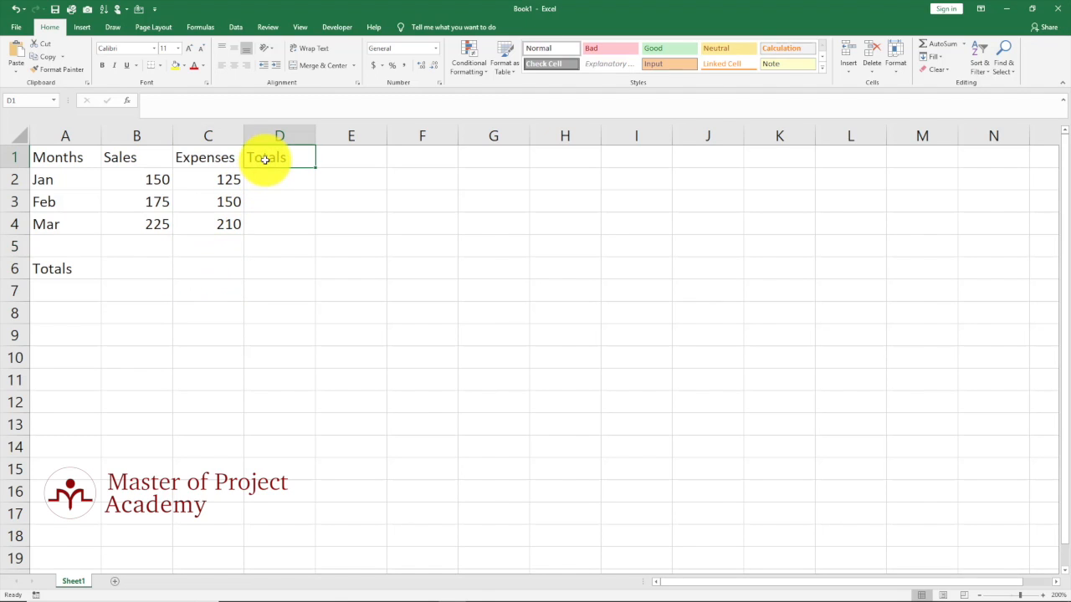
left_click(79, 271)
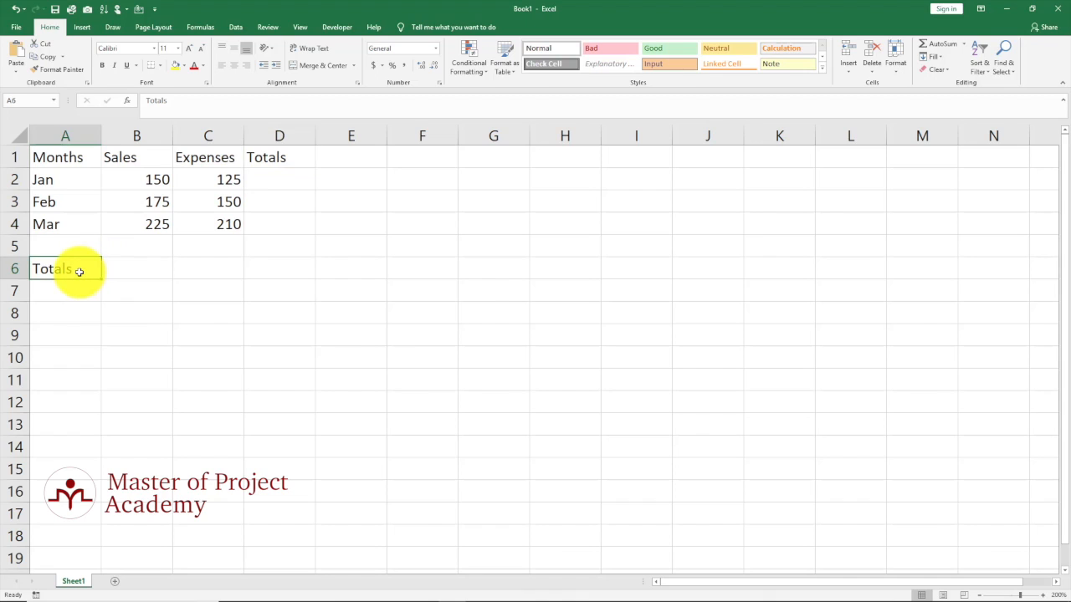
left_click(276, 158)
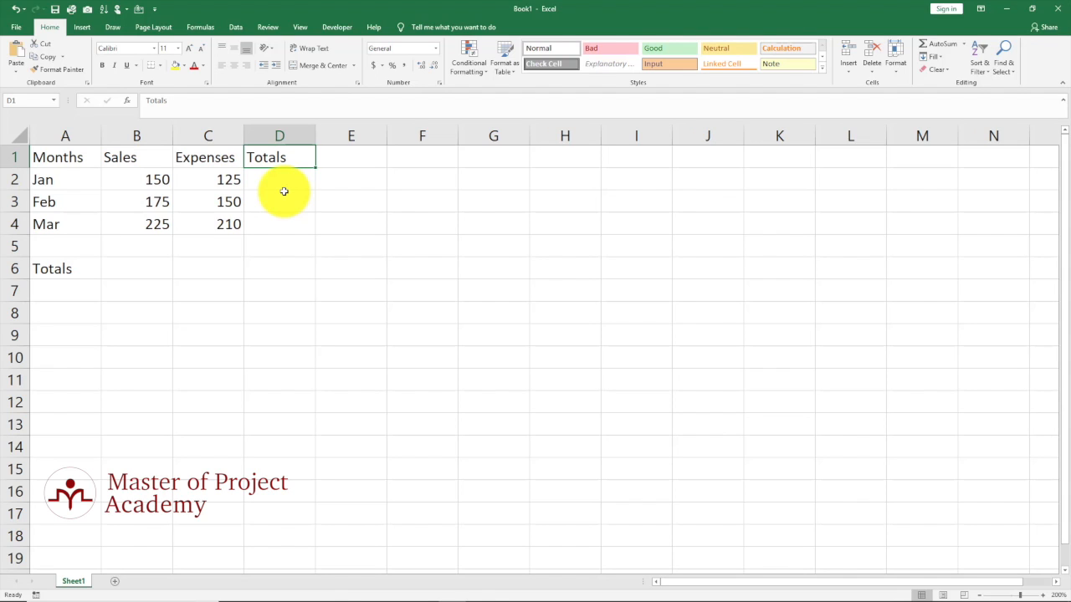
type("Profits")
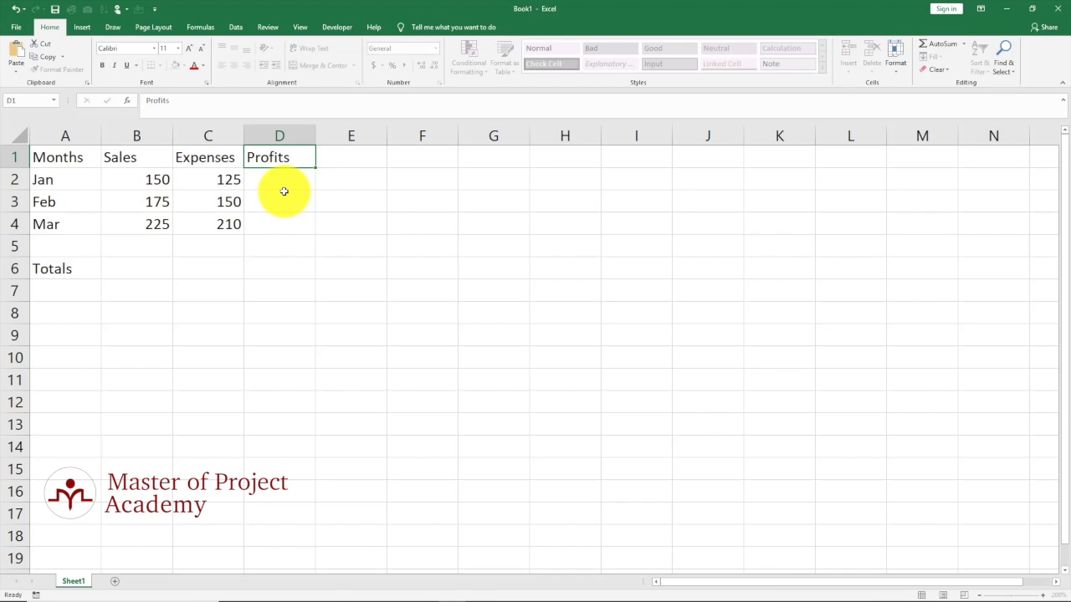
key("Tab")
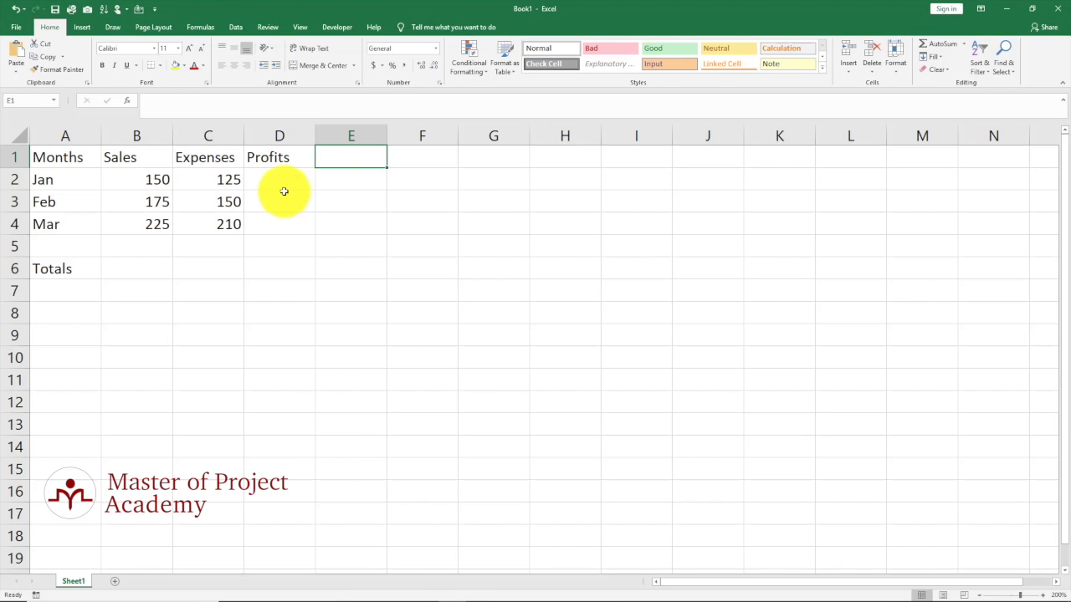
left_click_drag(148, 179, 157, 222)
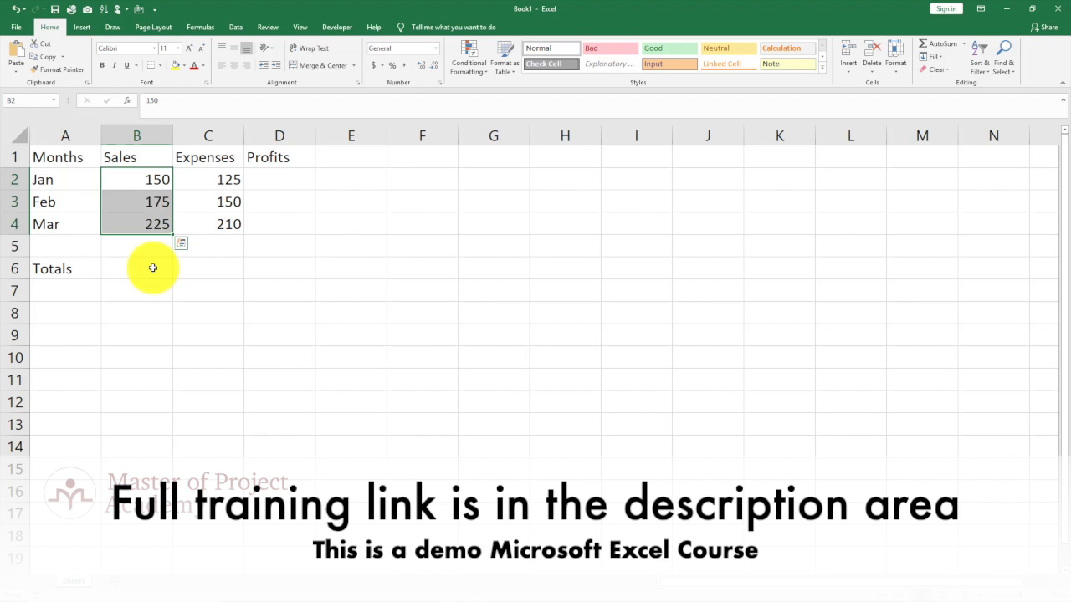
left_click(153, 268)
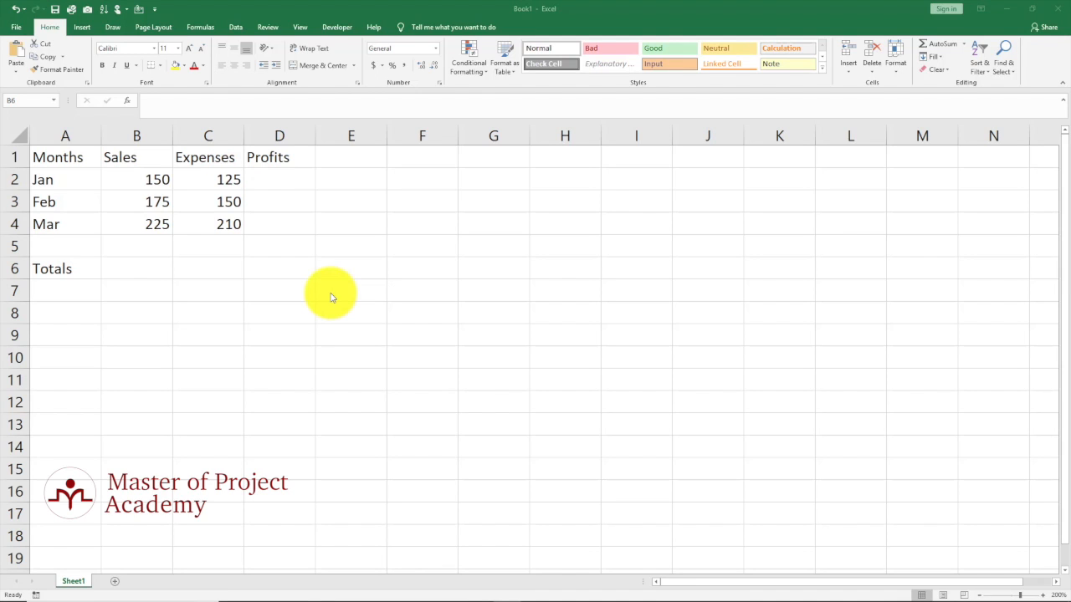
left_click(149, 266)
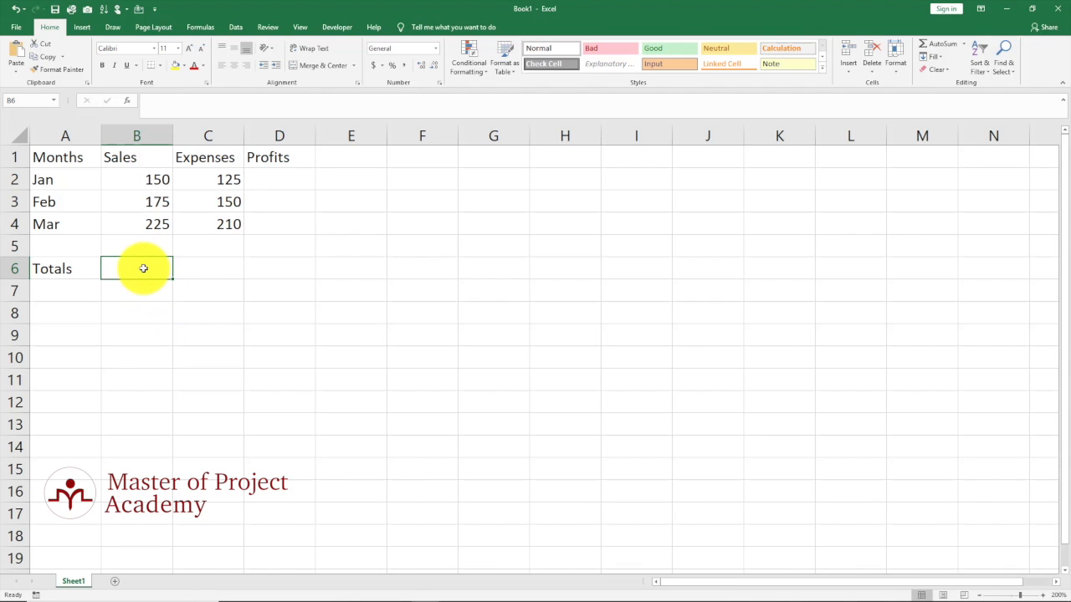
Step: Paste the copied keyboard picture showing the arithmetic operators into the empty area beside the data
left_click(629, 362)
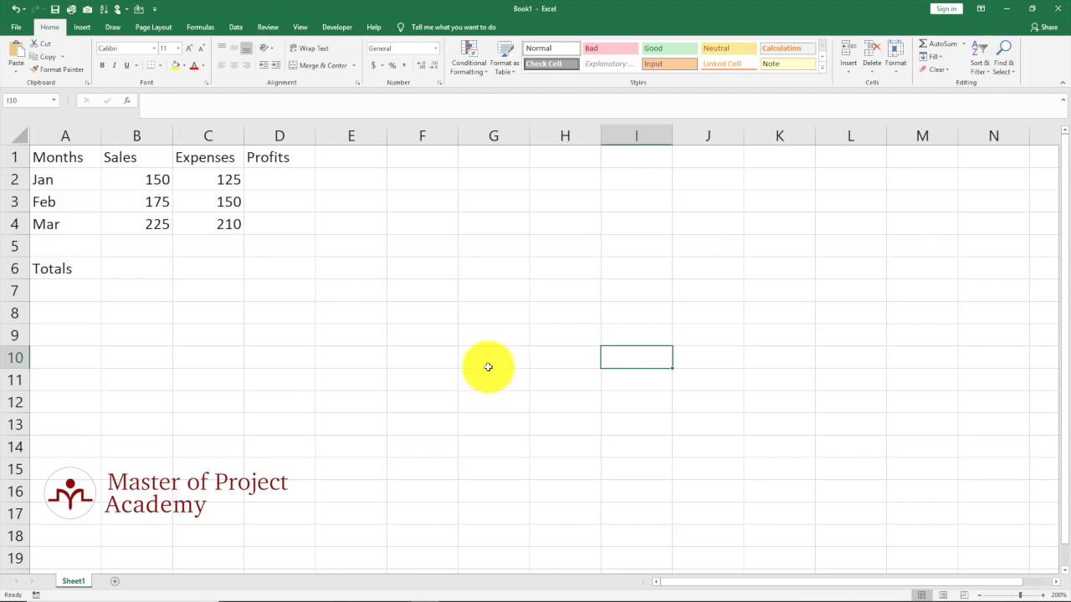
key("ctrl+v")
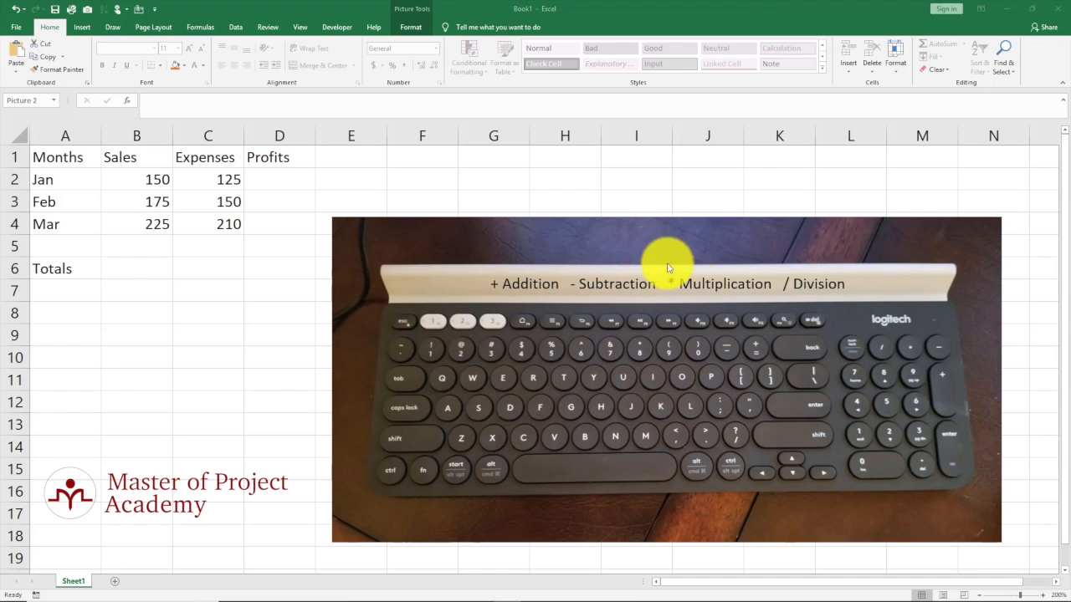
Step: Total the sales in B6 with =B2+B3+B4+, accept the proposed correction to =B2+B3+B4, and review the cell's formula
left_click(139, 268)
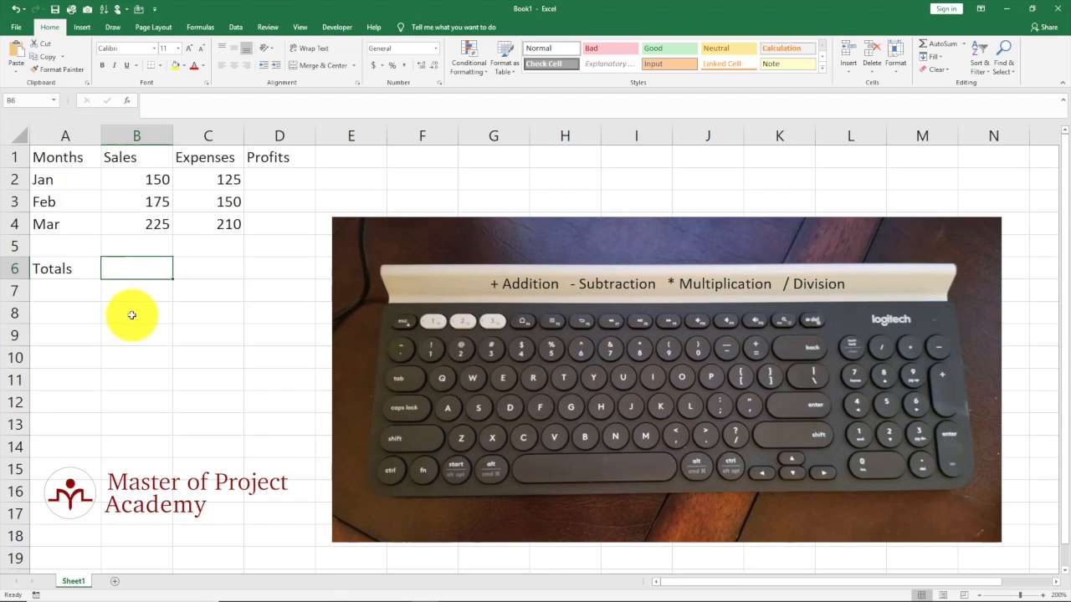
type("=")
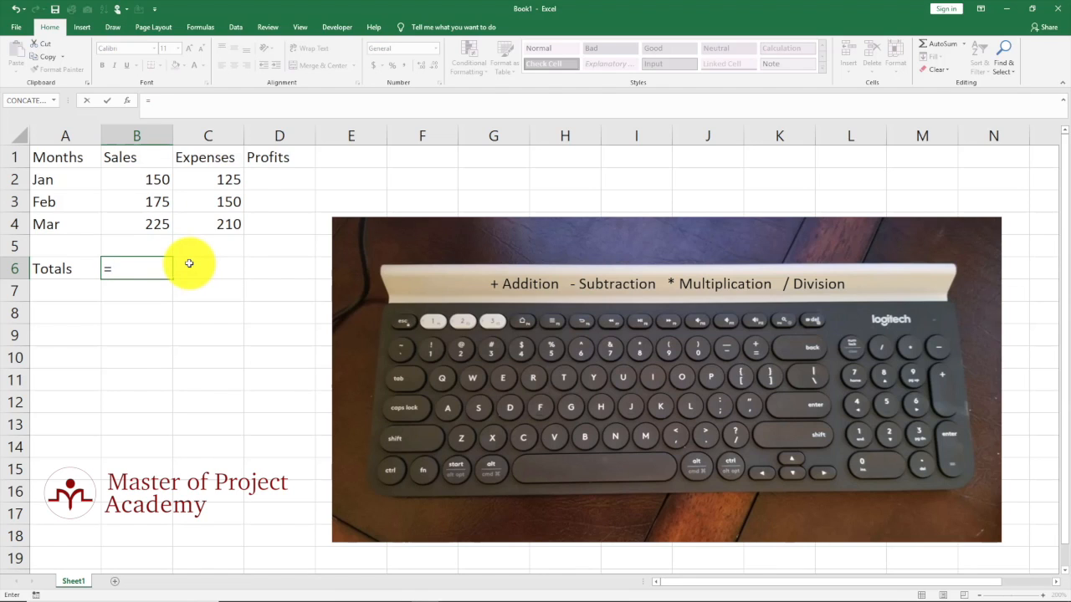
left_click(124, 178)
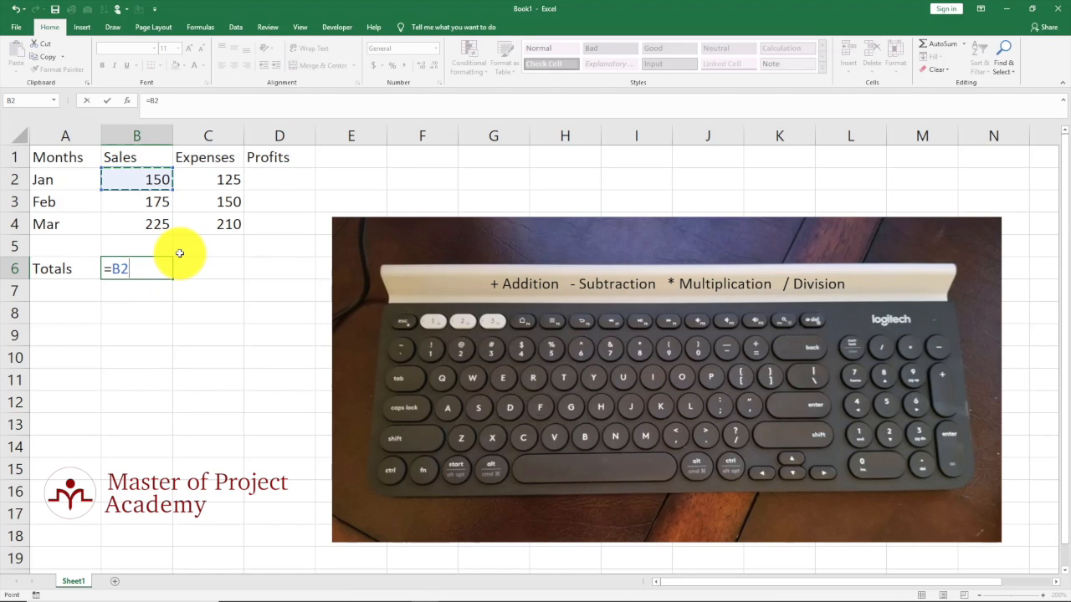
type("+")
left_click(137, 201)
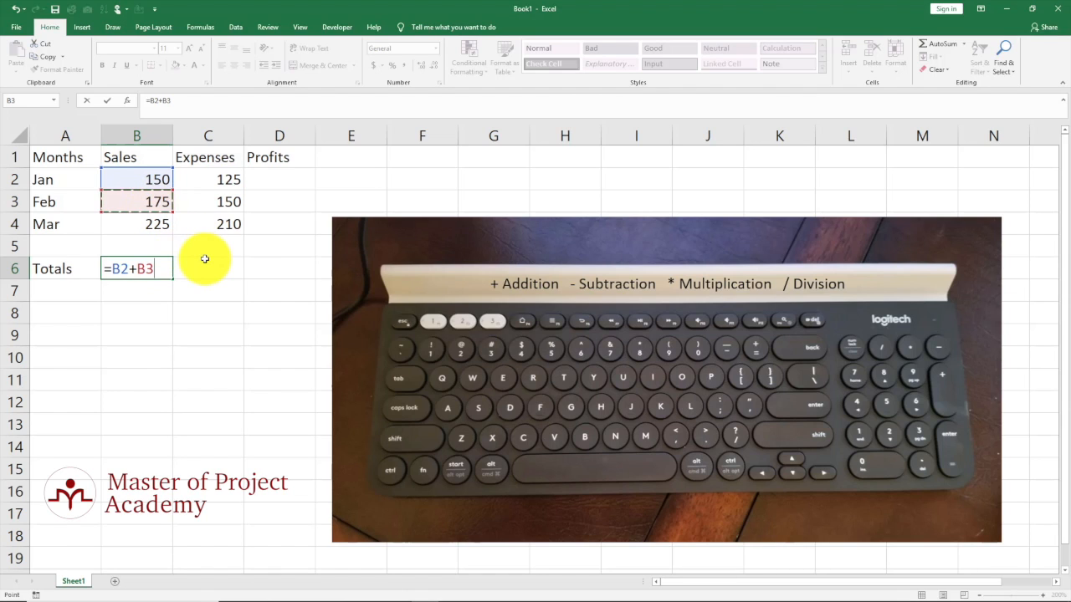
type("+")
left_click(158, 224)
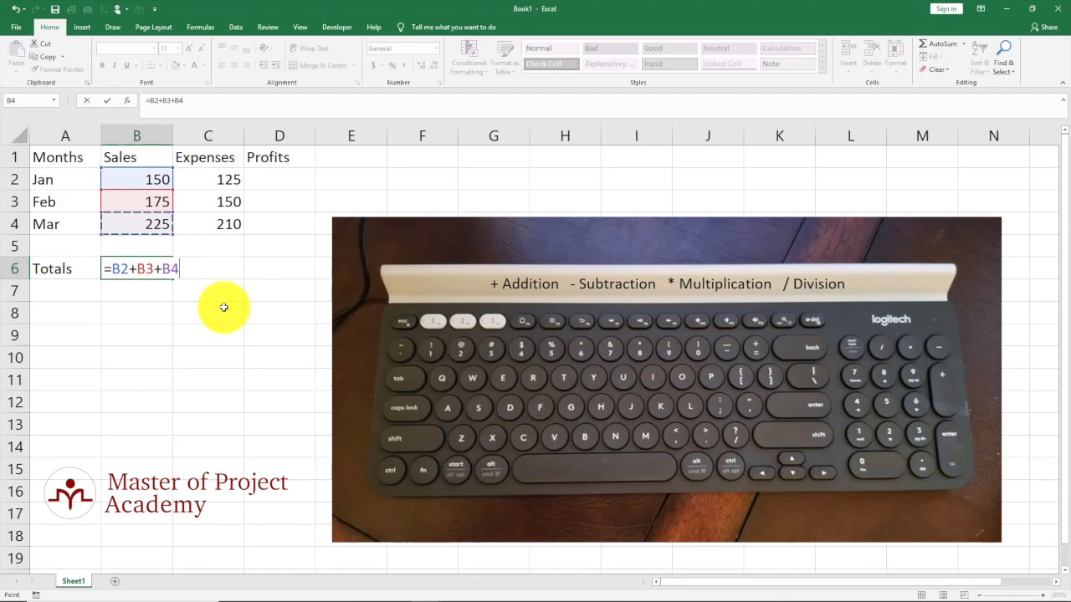
type("+")
key("Return")
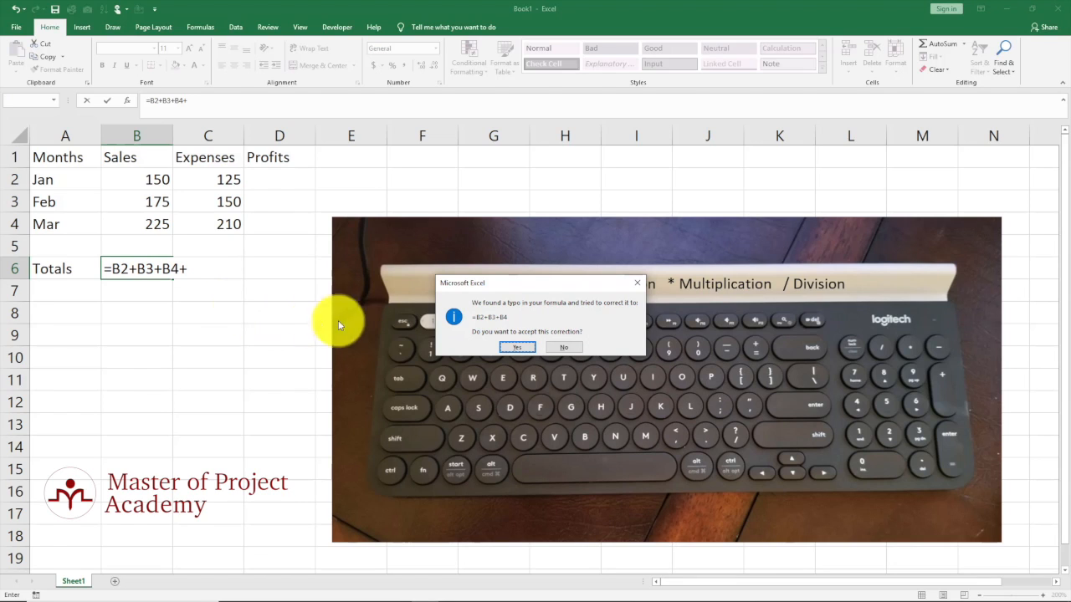
left_click(517, 348)
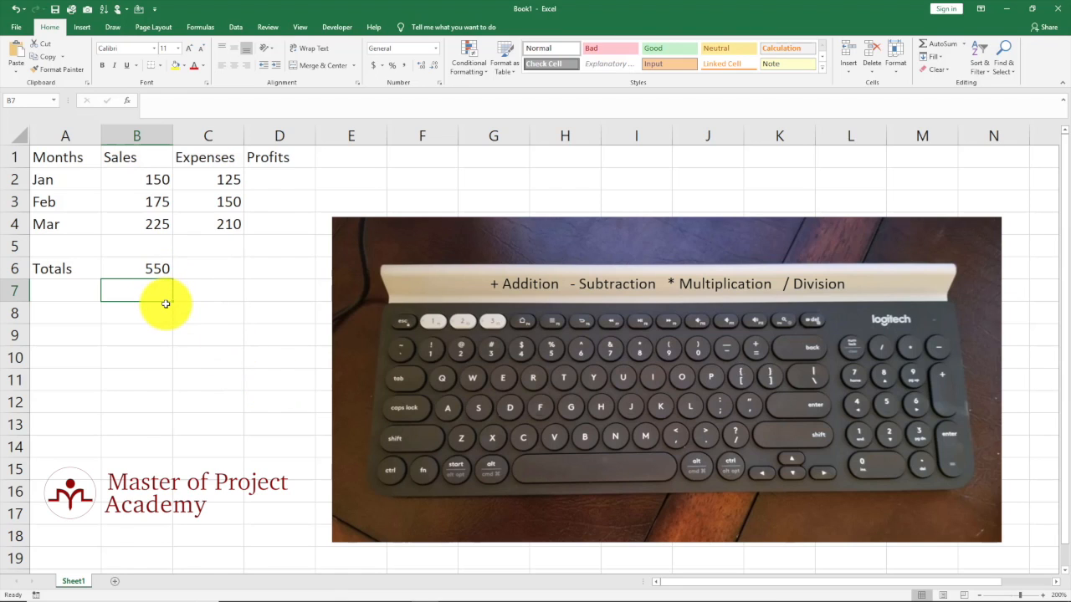
left_click(159, 268)
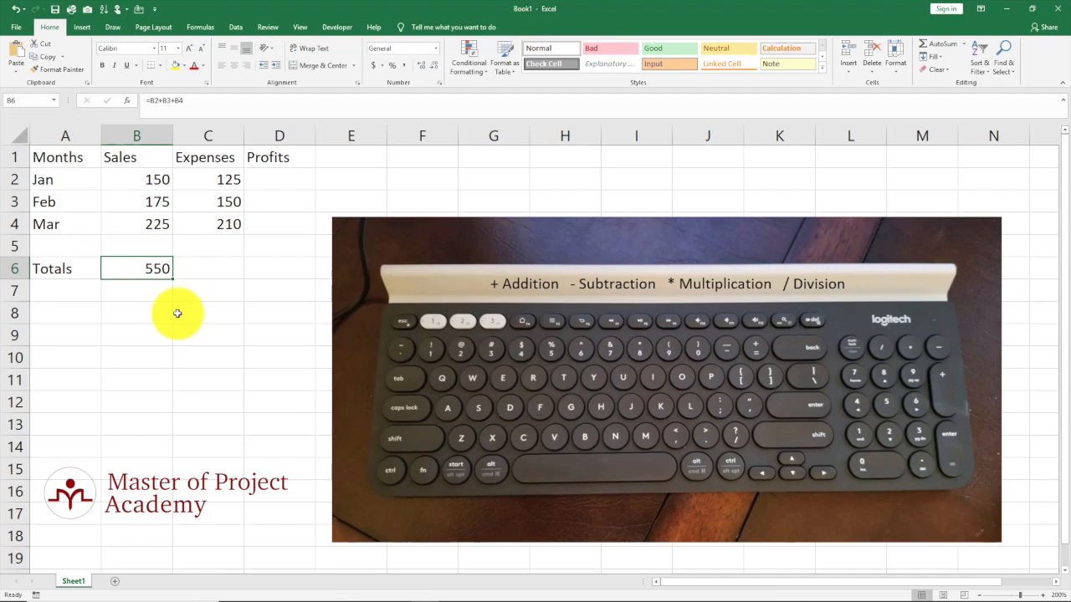
double_click(156, 266)
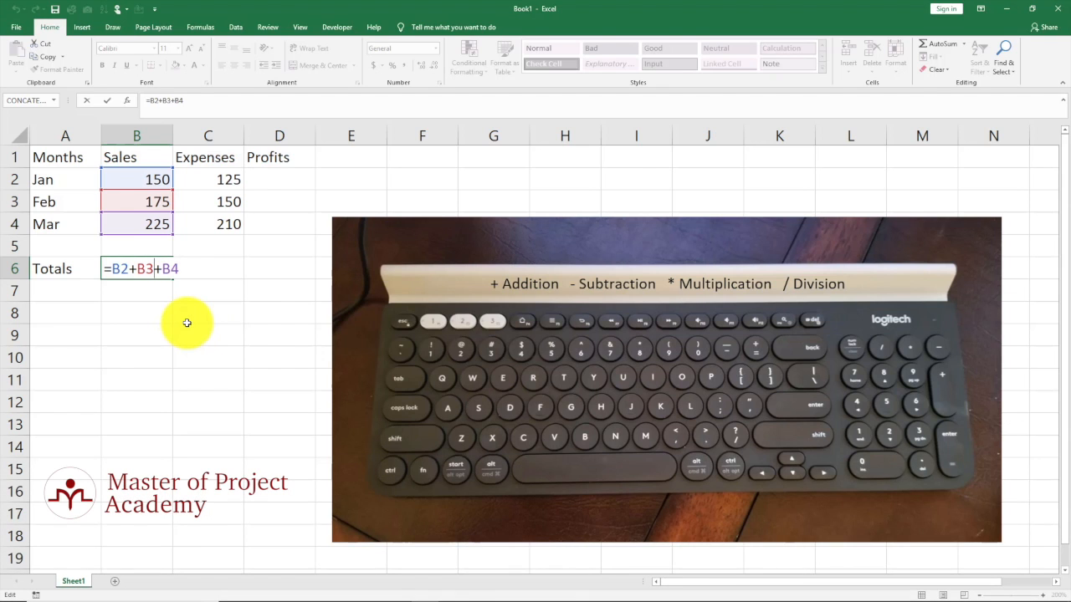
key("Return")
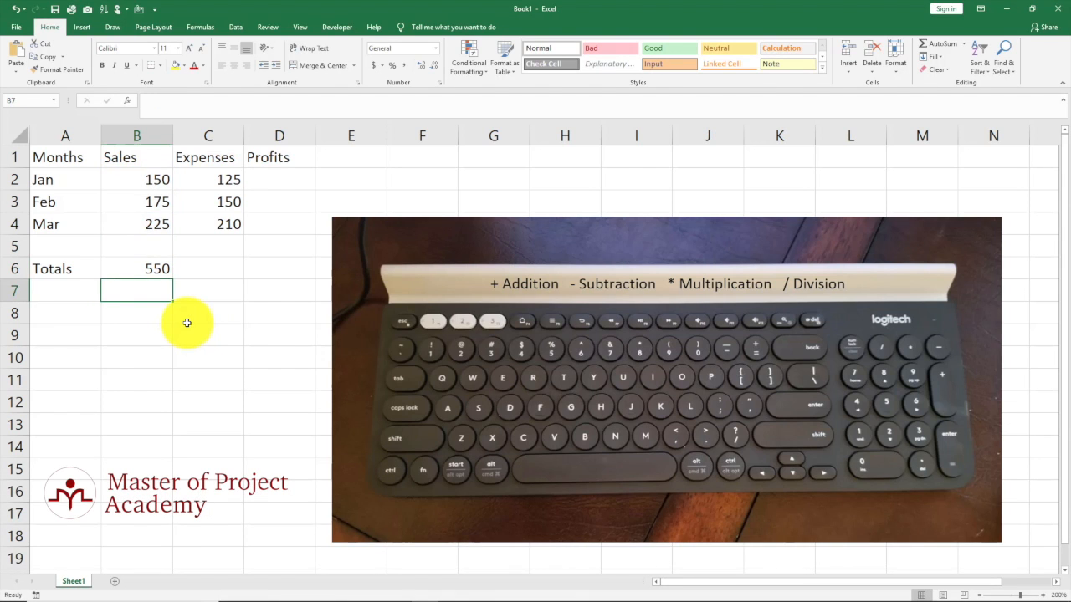
Step: Total the expenses in C6 with the formula =C2+C3+C4, and review the formulas in C6 and B6
left_click(220, 270)
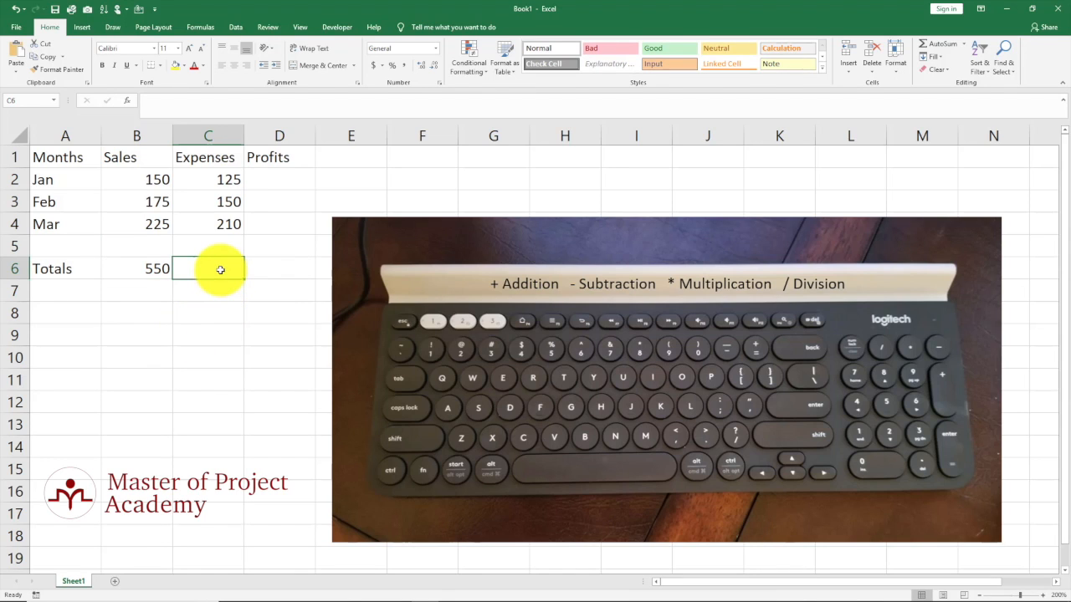
type("=")
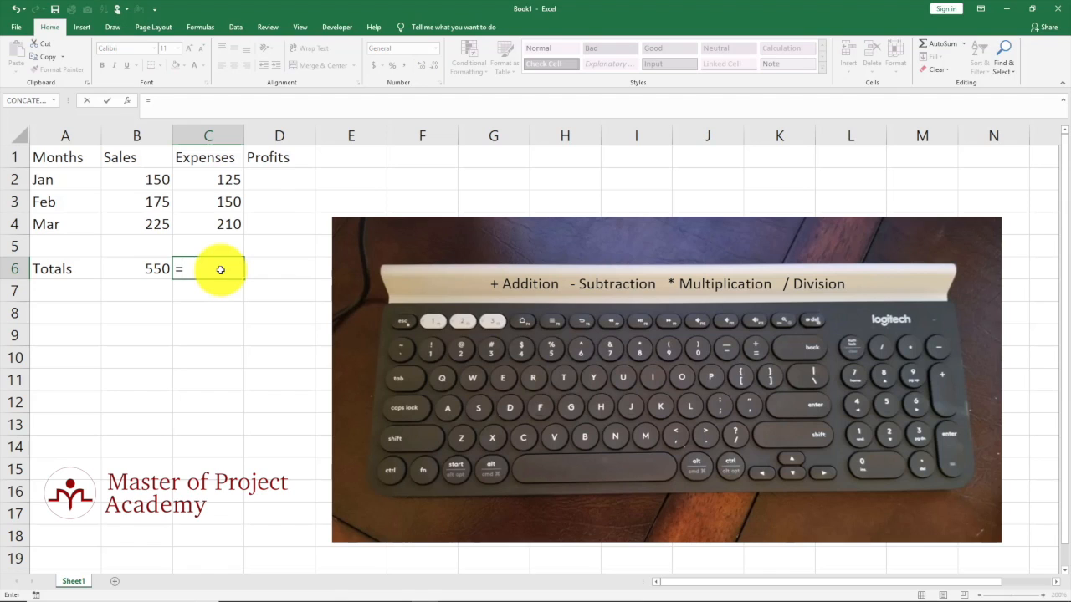
left_click(220, 180)
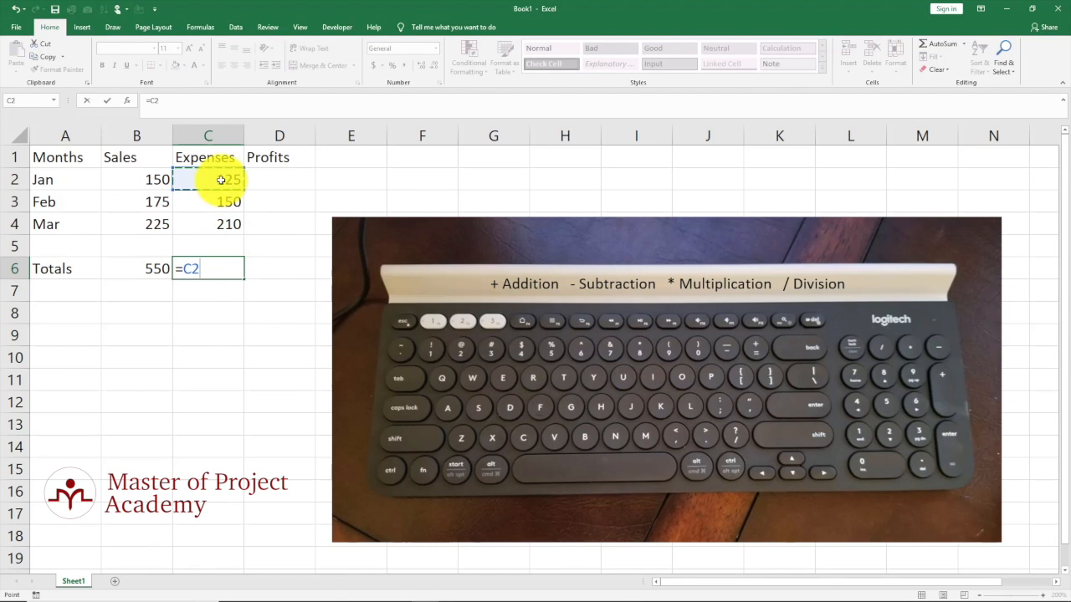
type("+")
left_click(220, 203)
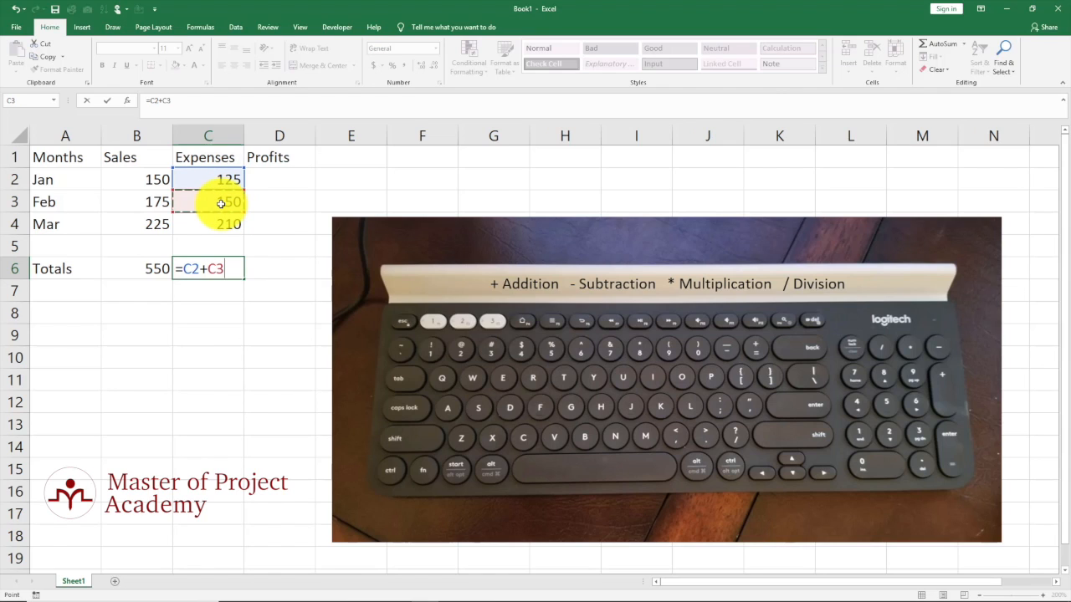
type("+")
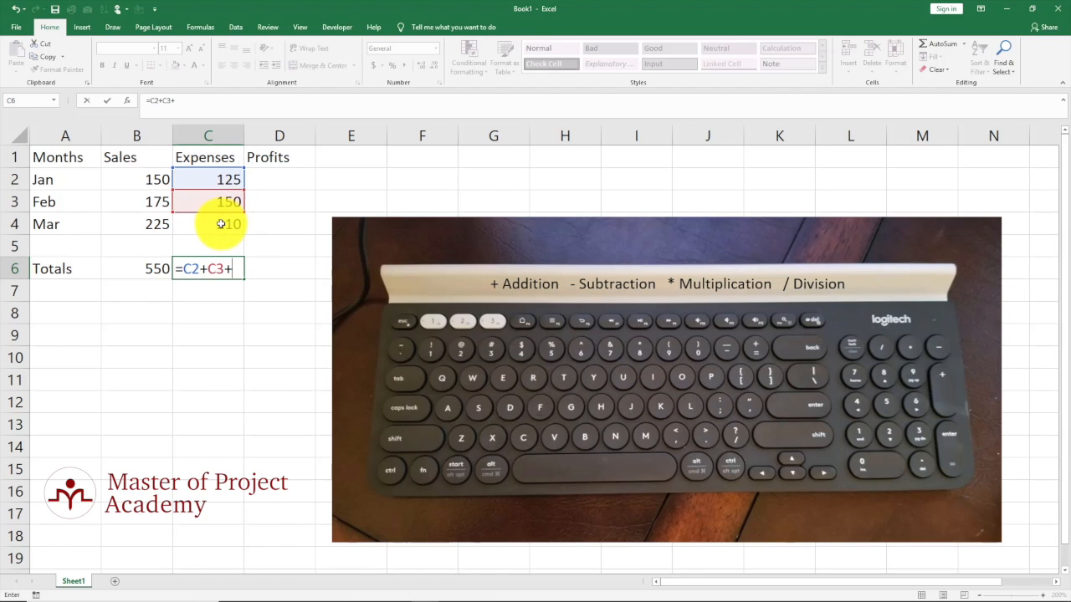
left_click(220, 224)
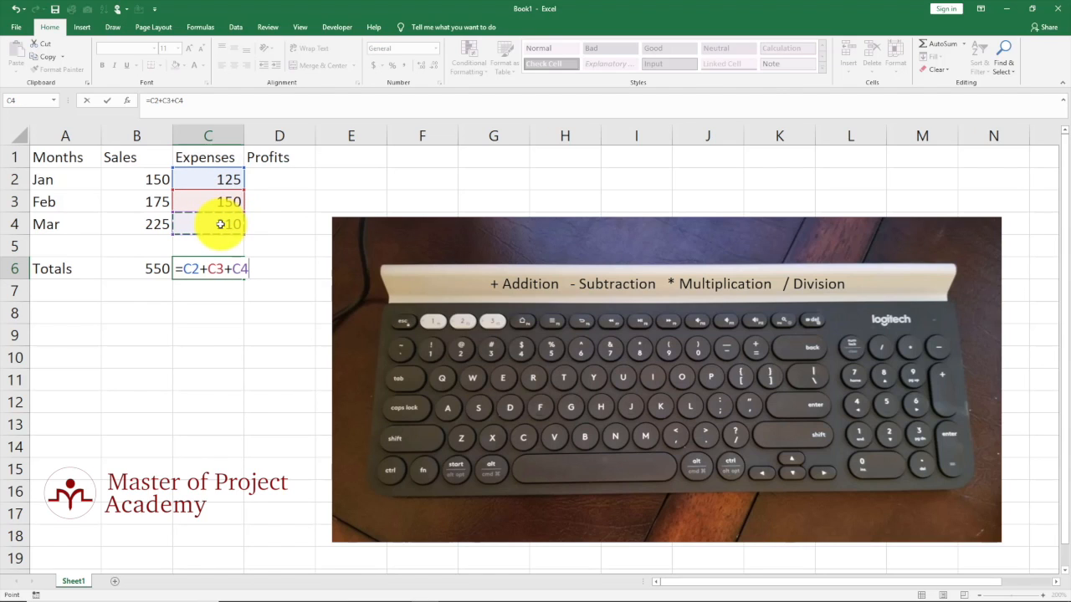
key("Return")
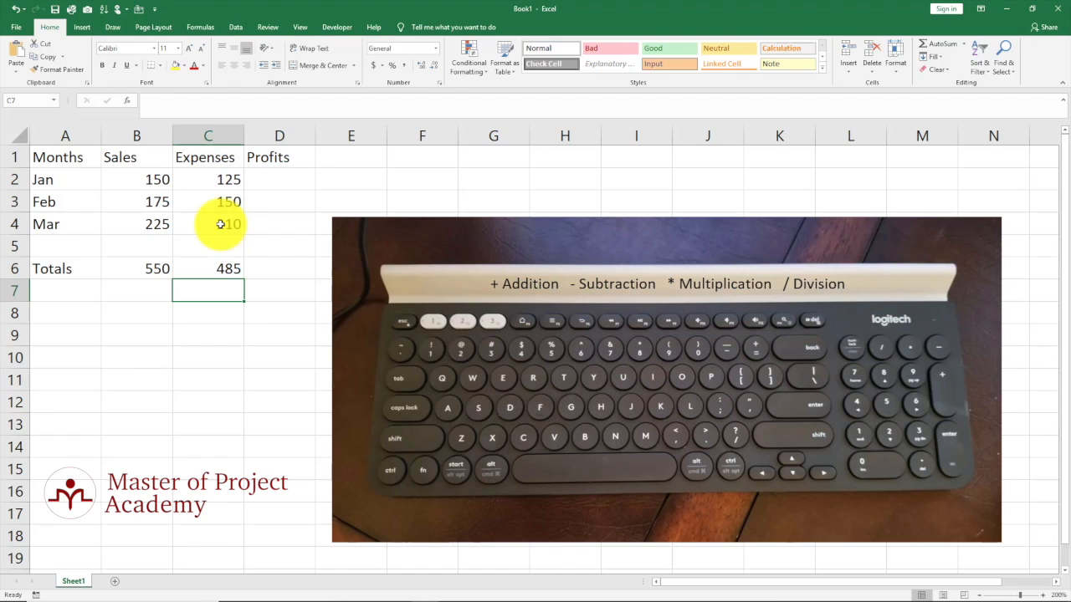
left_click(224, 268)
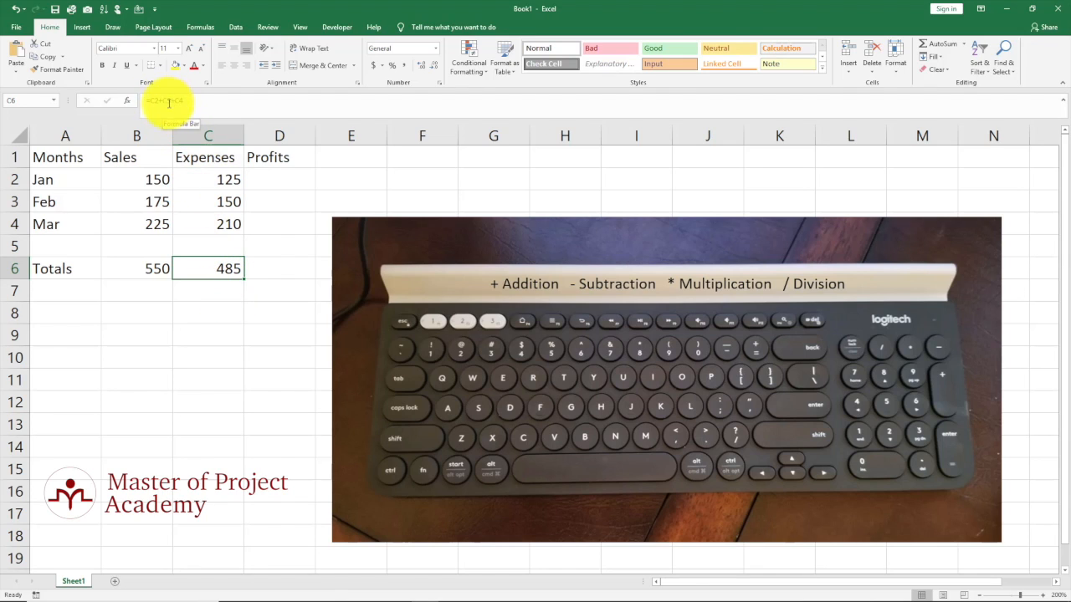
left_click(144, 281)
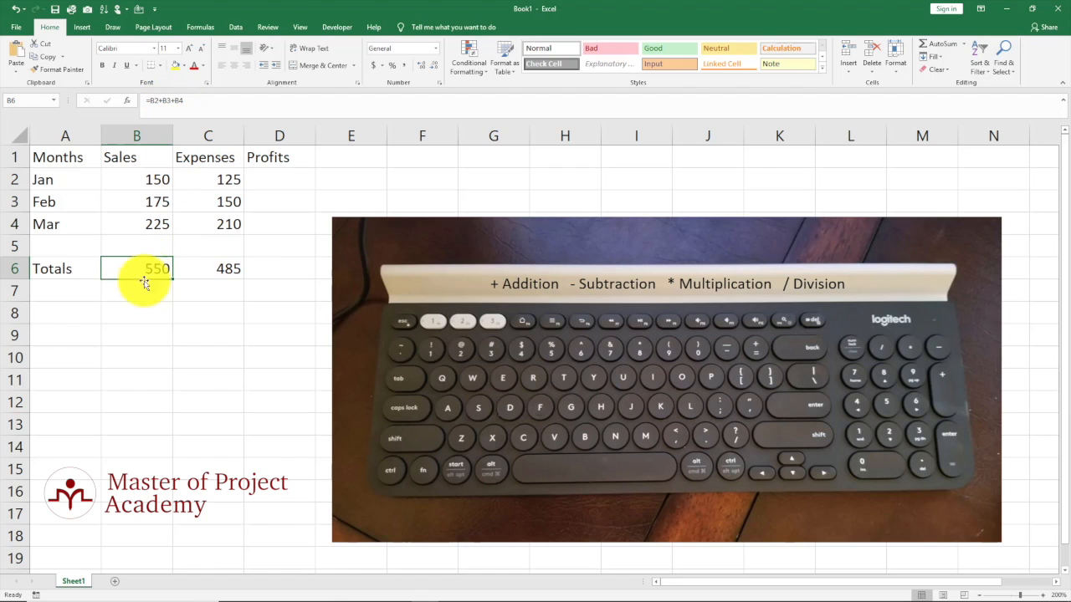
left_click(192, 104)
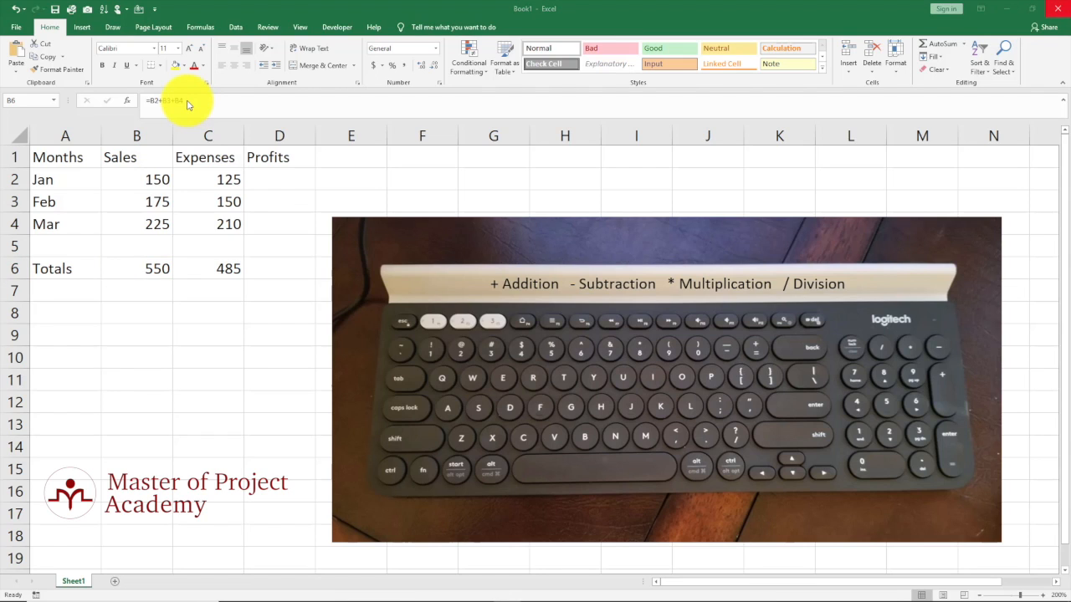
key("Escape")
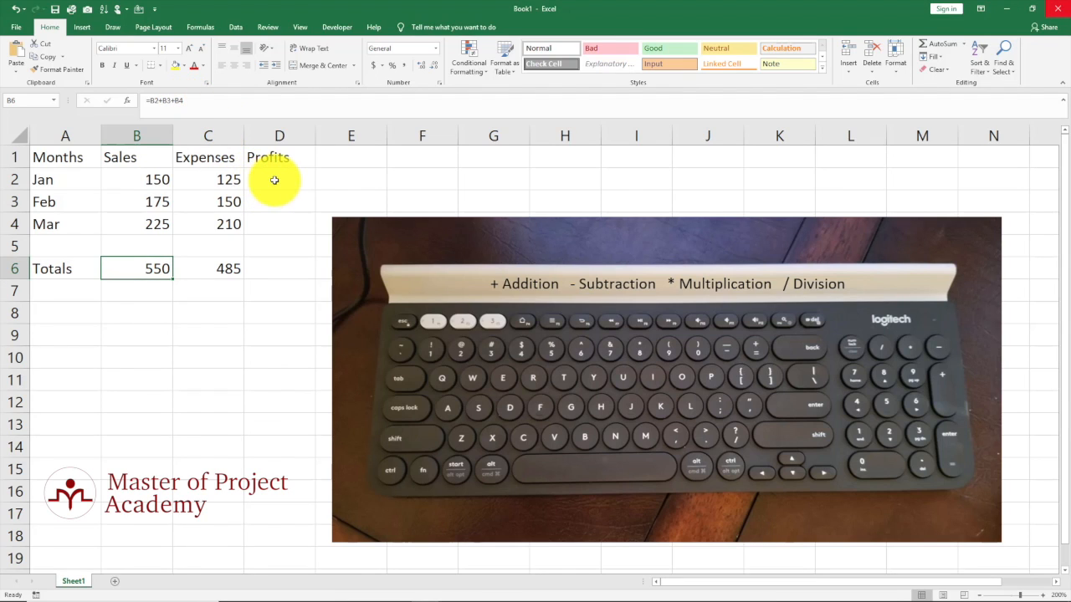
Step: Calculate the January profit in D2 with the formula =B2-C2
left_click(275, 180)
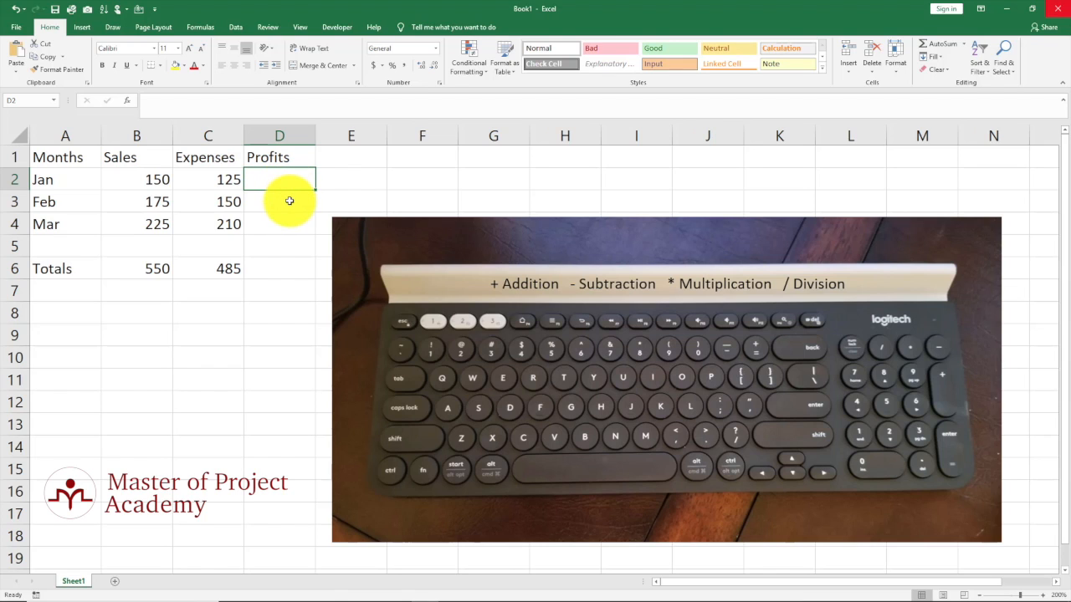
type("=")
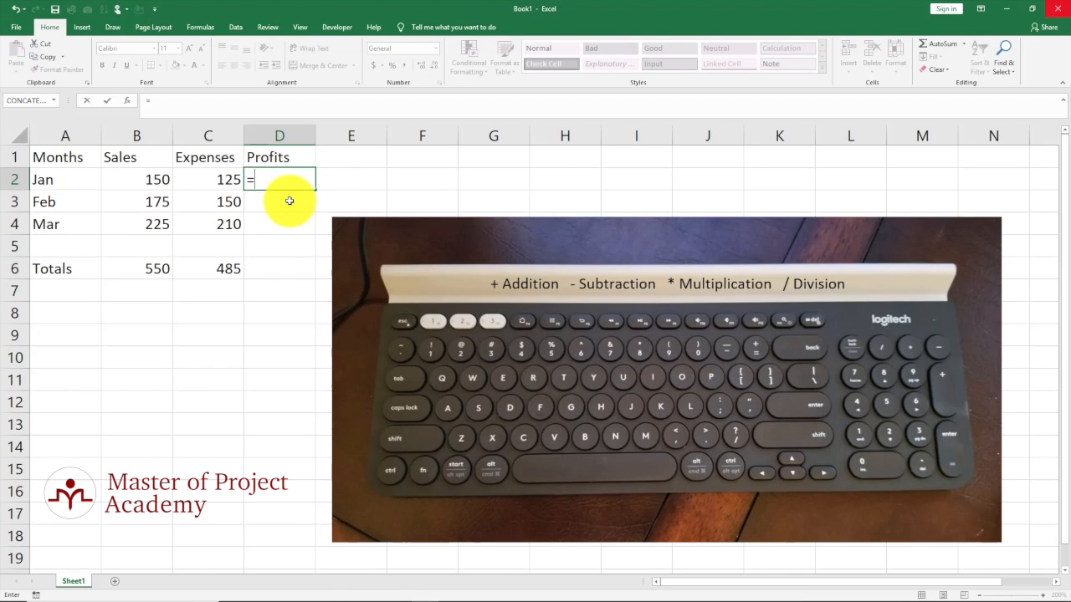
left_click(155, 181)
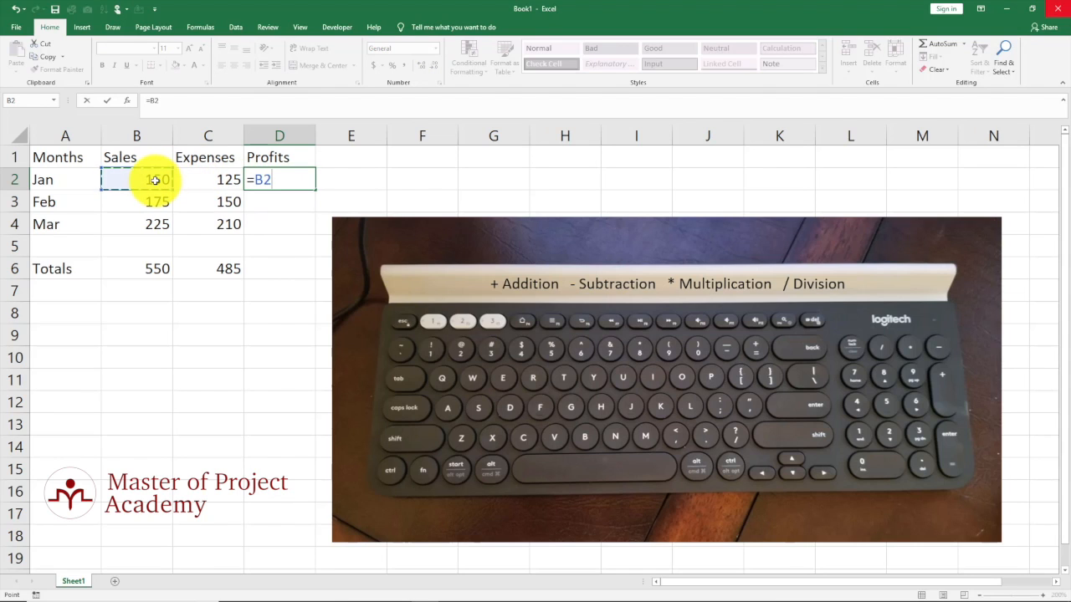
type("-")
left_click(189, 179)
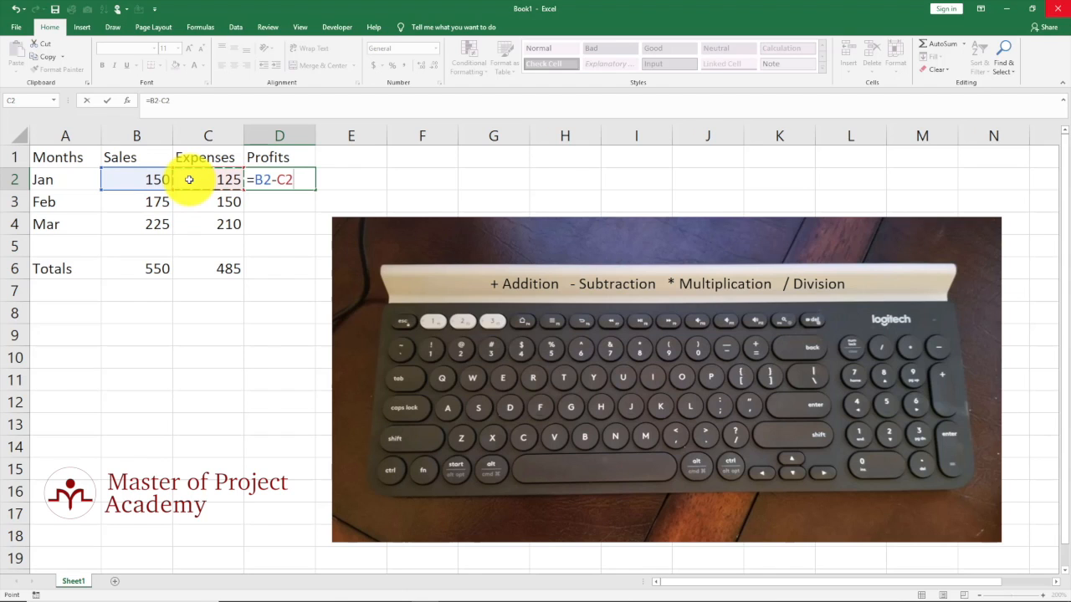
key("Return")
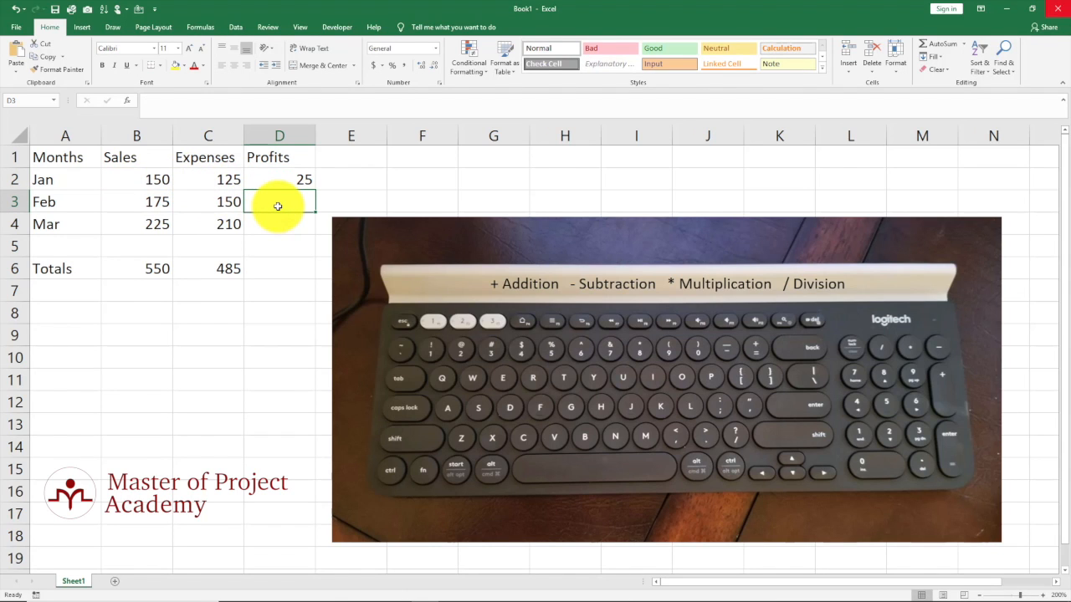
Step: Calculate the February profit in D3 with the formula =B3-C3
type("=")
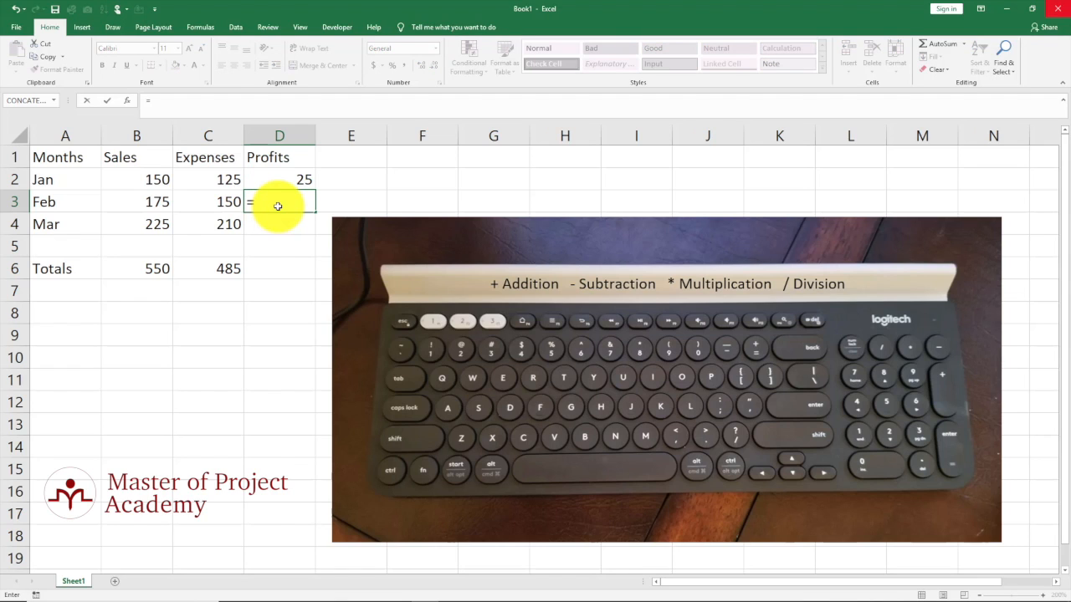
left_click(157, 202)
type("-")
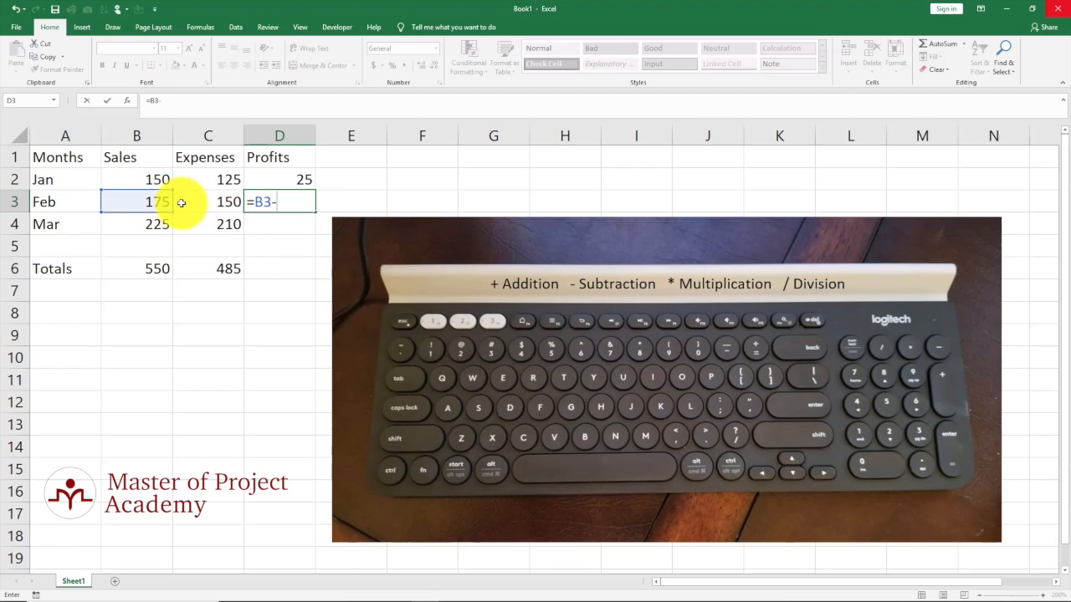
left_click(191, 202)
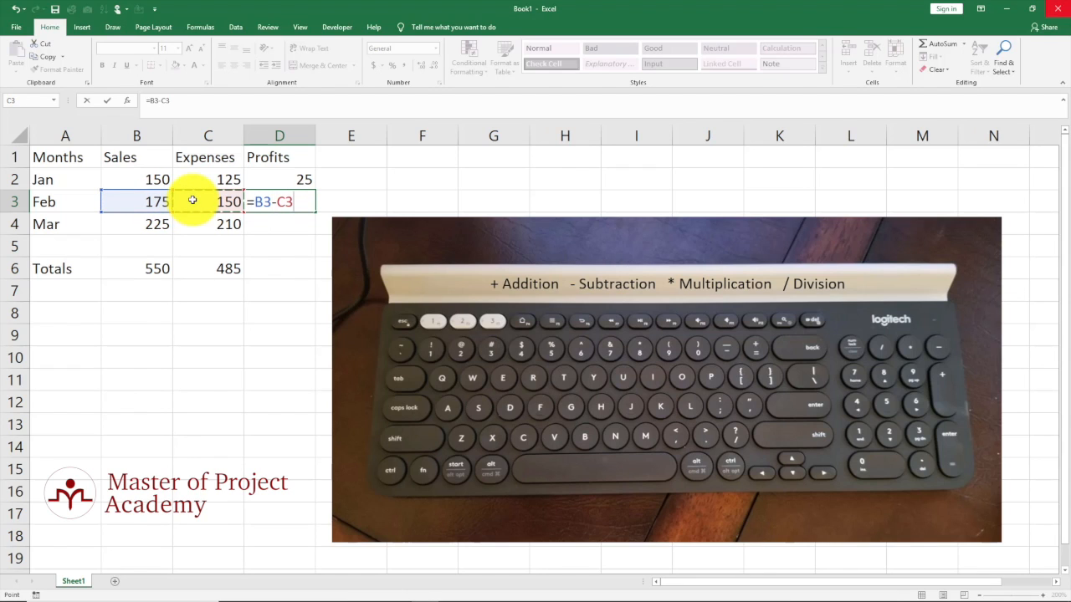
key("Return")
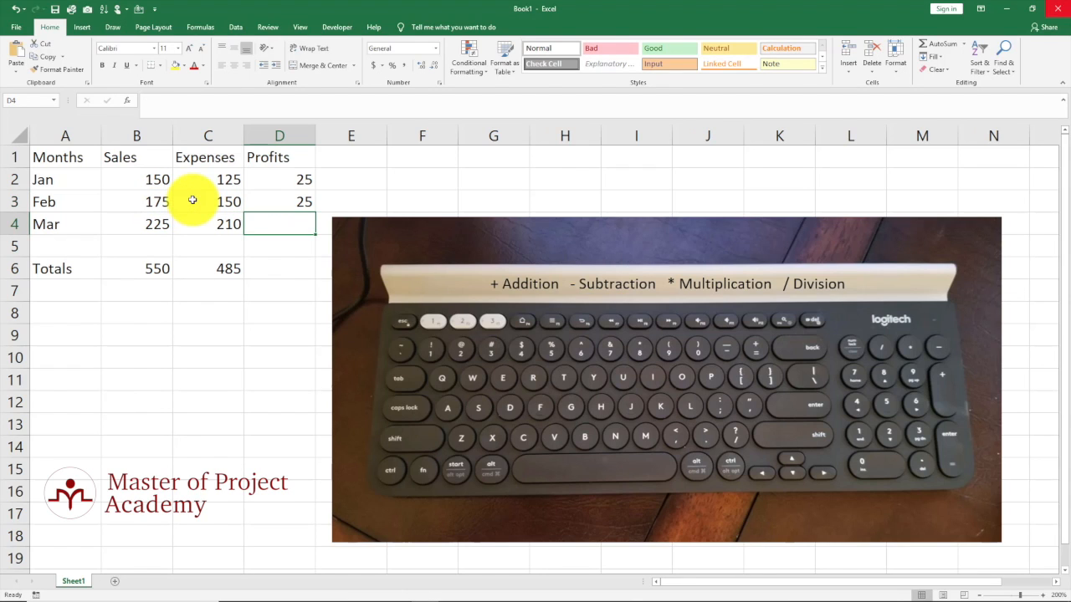
Step: Calculate the March profit in D4 with the formula =B4-C4
type("=")
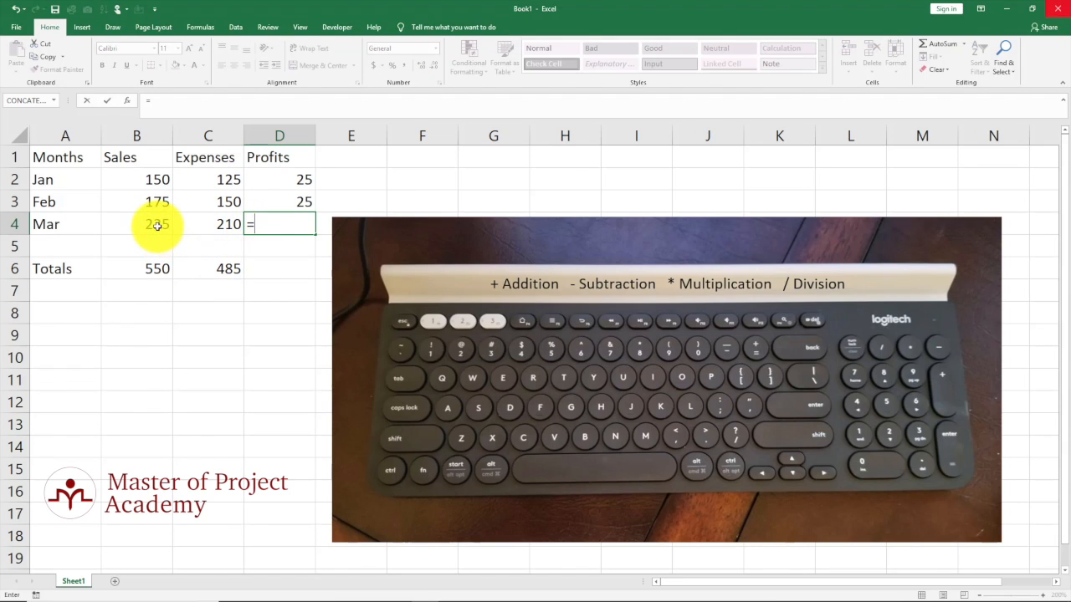
left_click(156, 226)
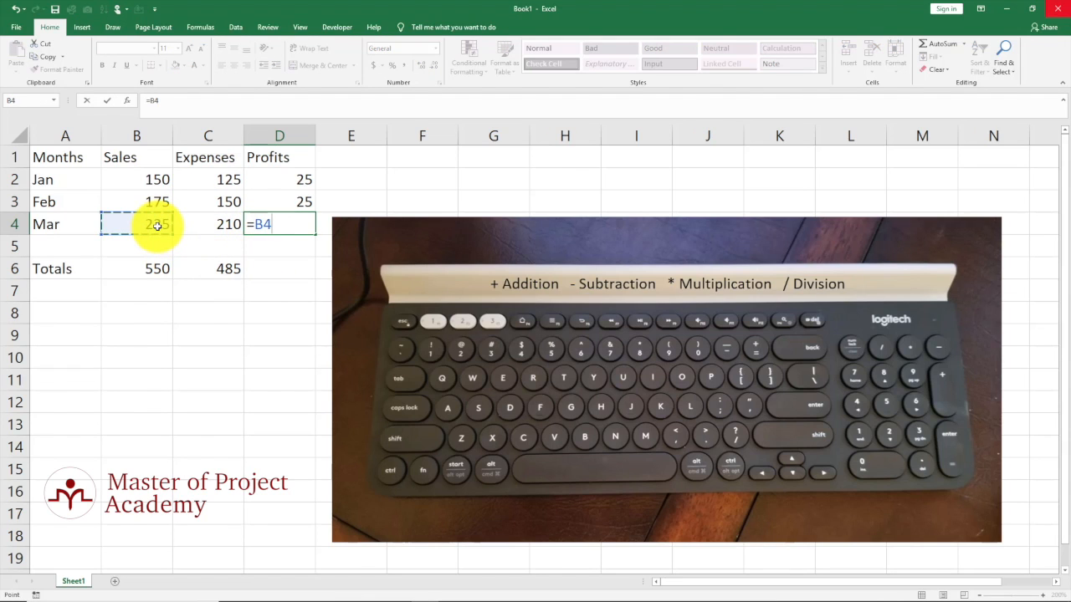
type("-")
left_click(210, 226)
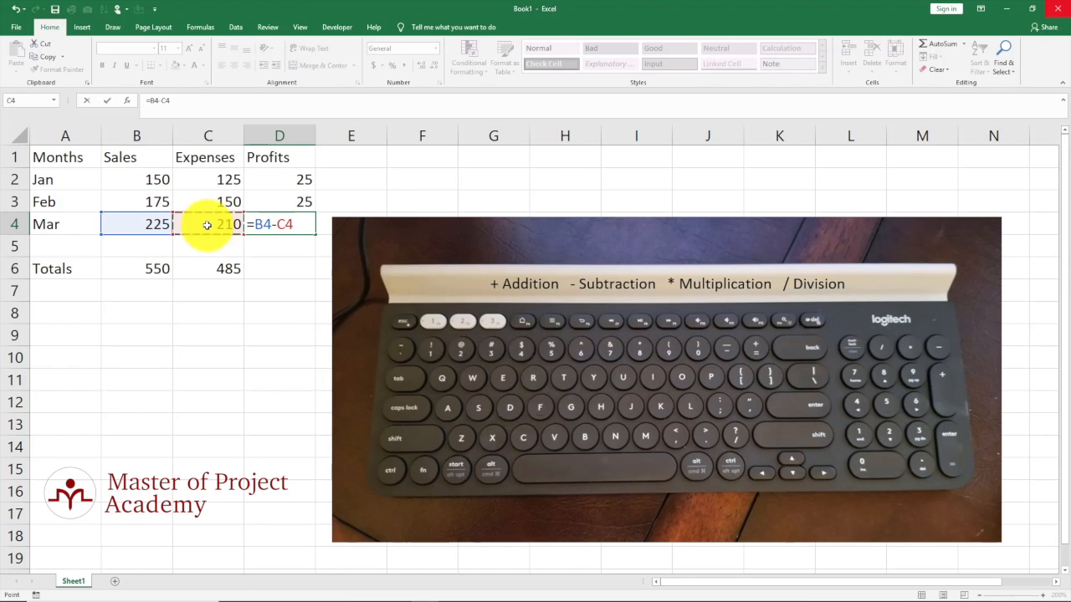
key("Return")
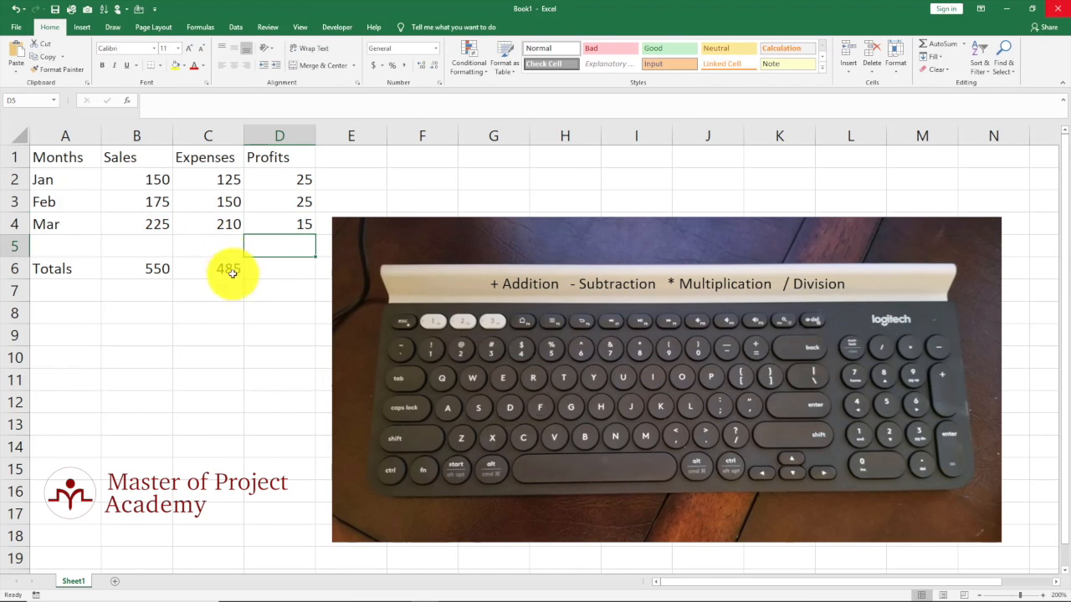
Step: Total the profits in D6 with the formula =D2+D3+D4
left_click(277, 269)
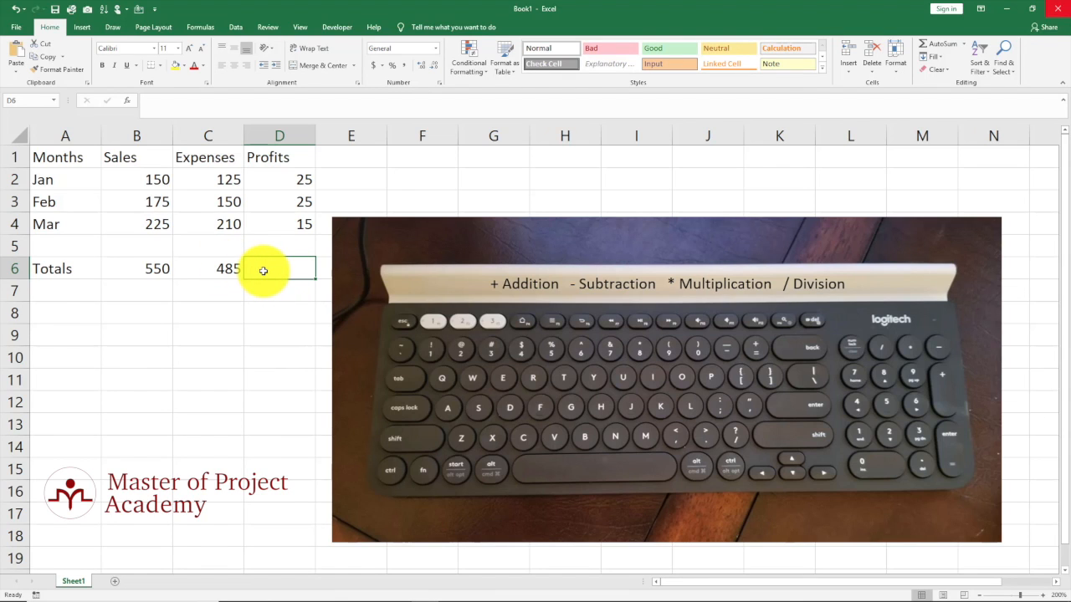
type("=")
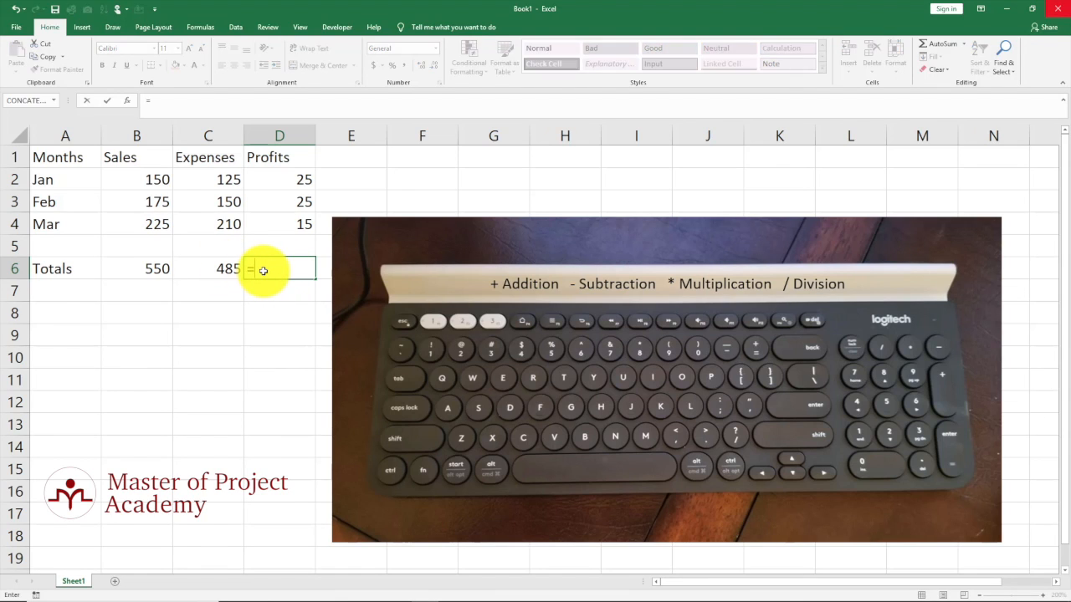
left_click(275, 181)
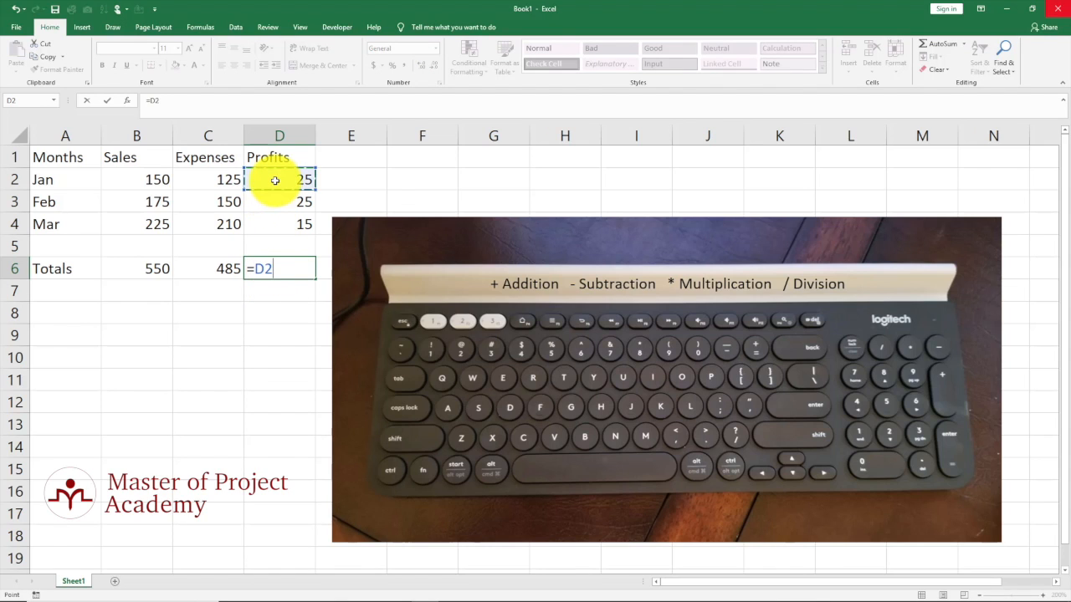
type("+")
left_click(282, 201)
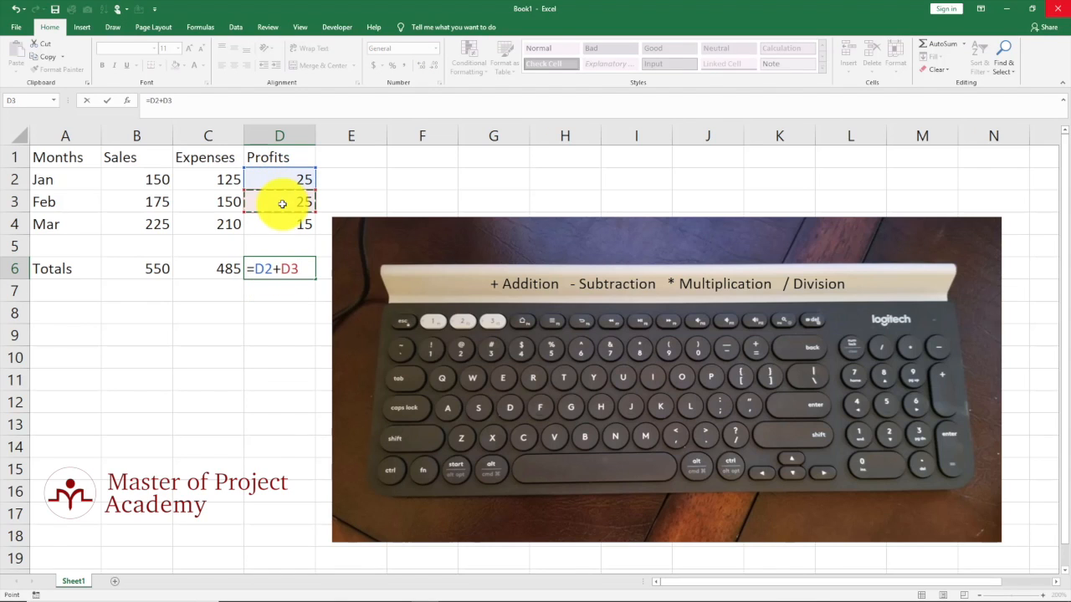
type("+")
left_click(282, 225)
type("+")
key("BackSpace")
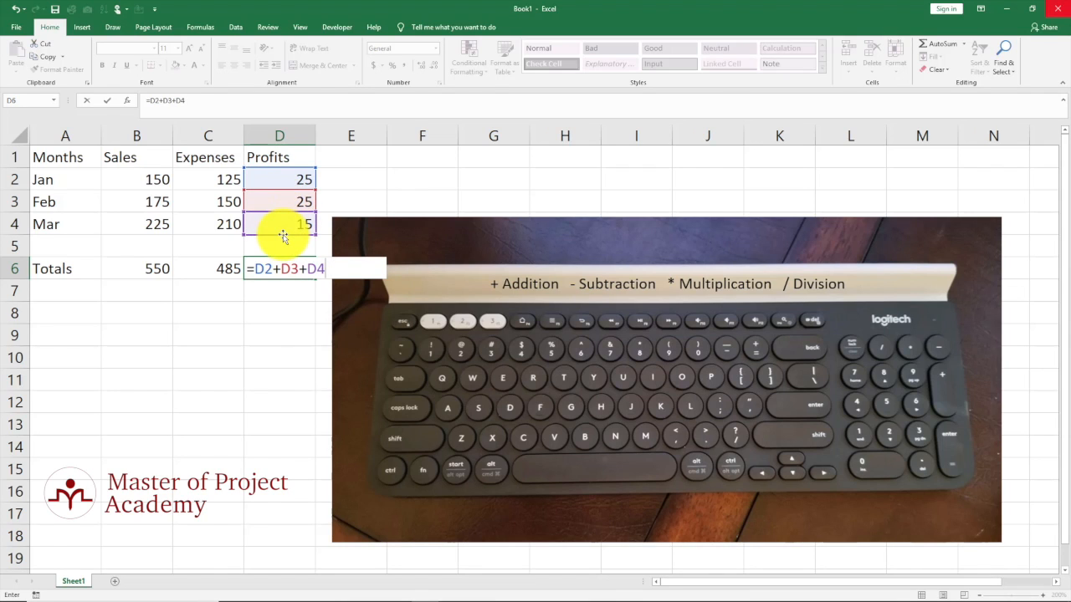
key("Return")
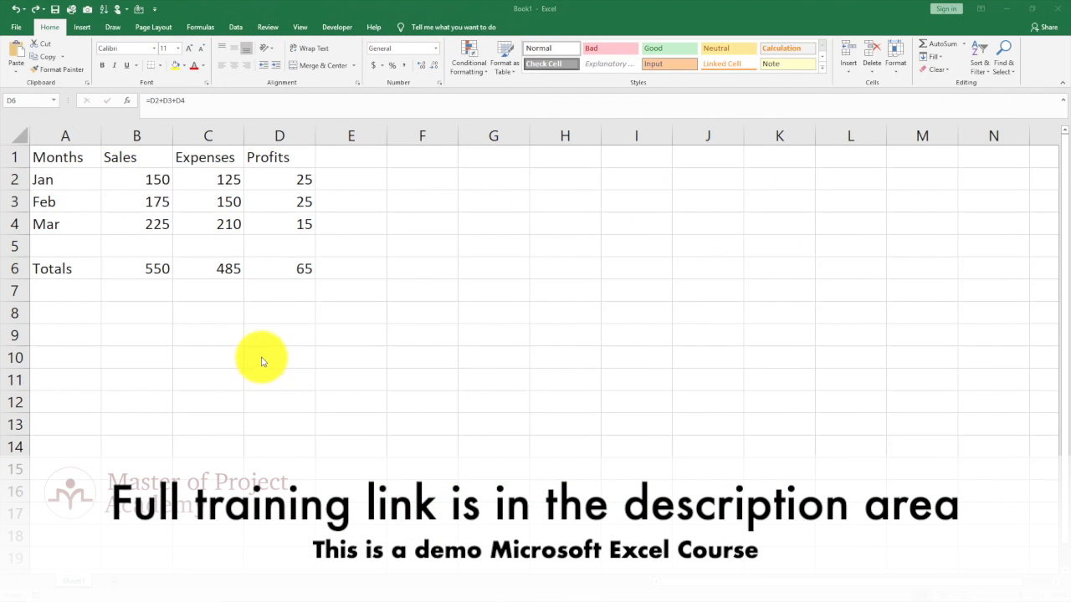
Step: Clear the February and March profits in D3:D4 and the expense and profit totals in C6:D6
left_click(274, 212)
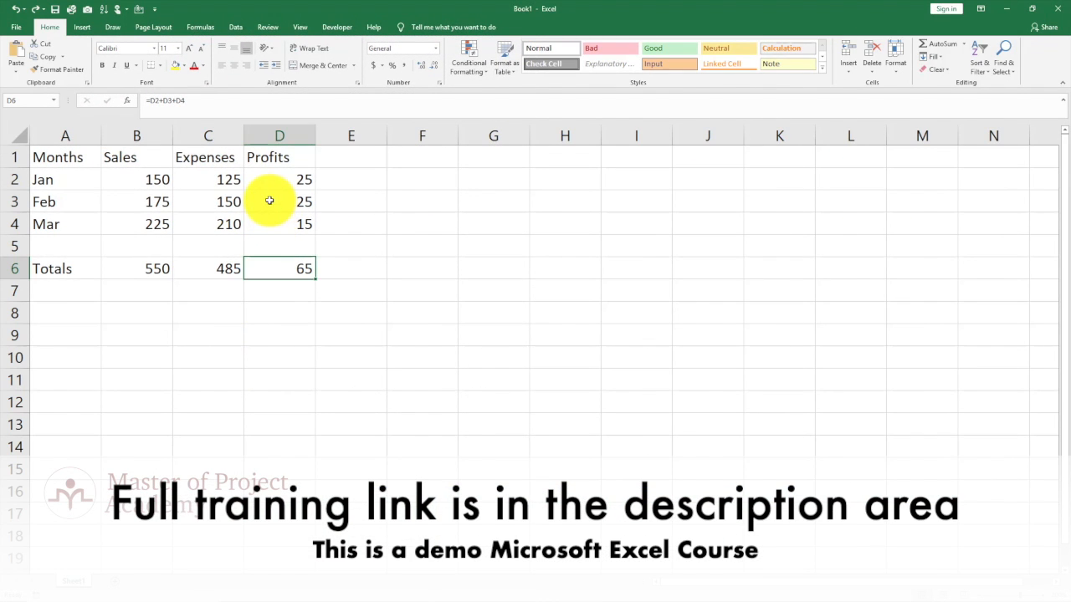
left_click_drag(270, 201, 271, 226)
key("Delete")
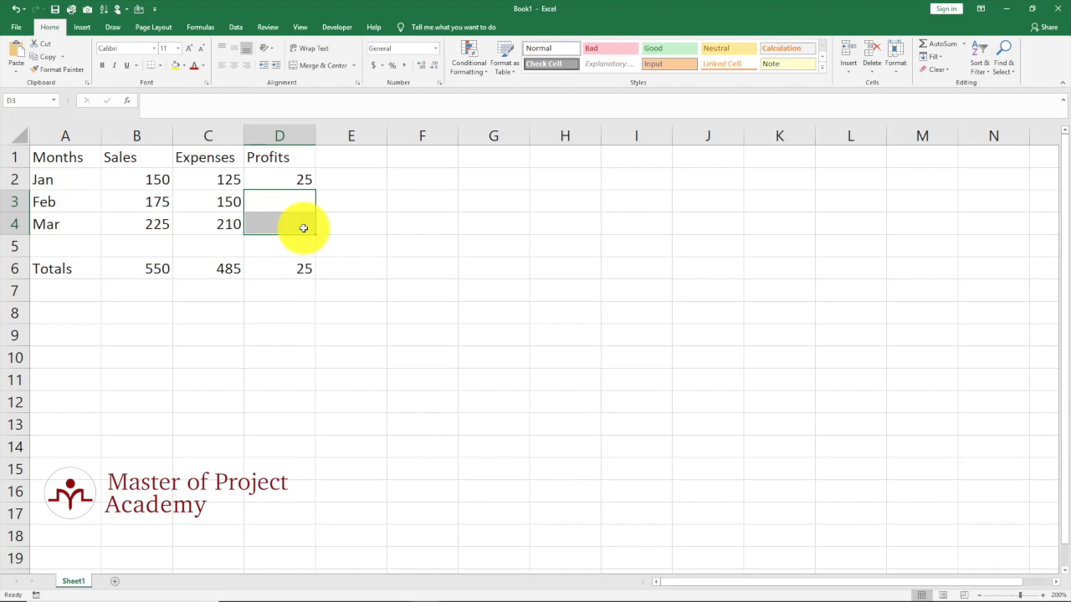
left_click_drag(224, 268, 282, 279)
key("Delete")
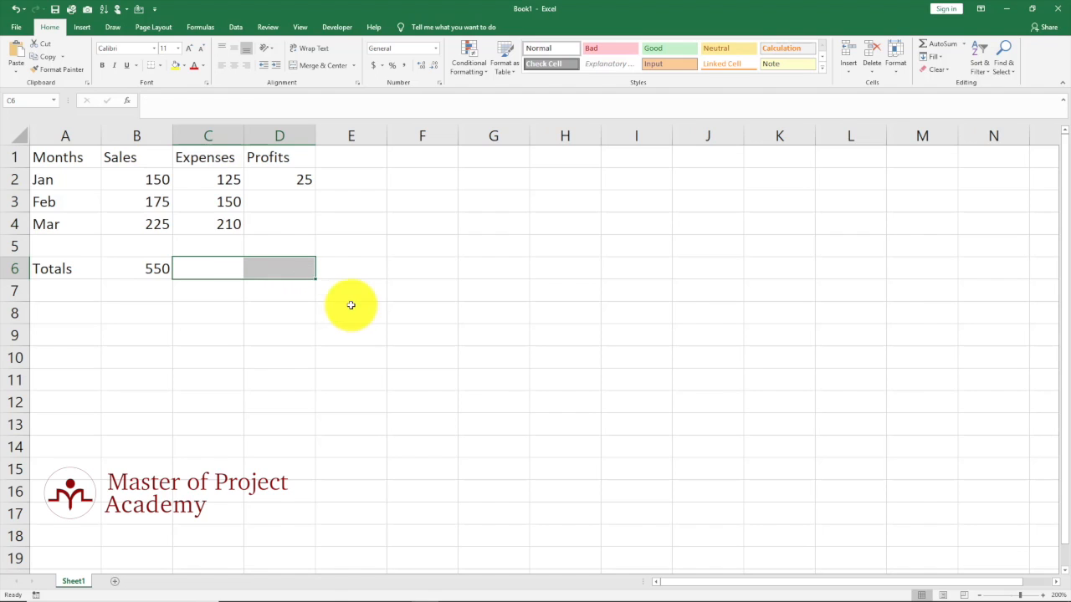
left_click(188, 293)
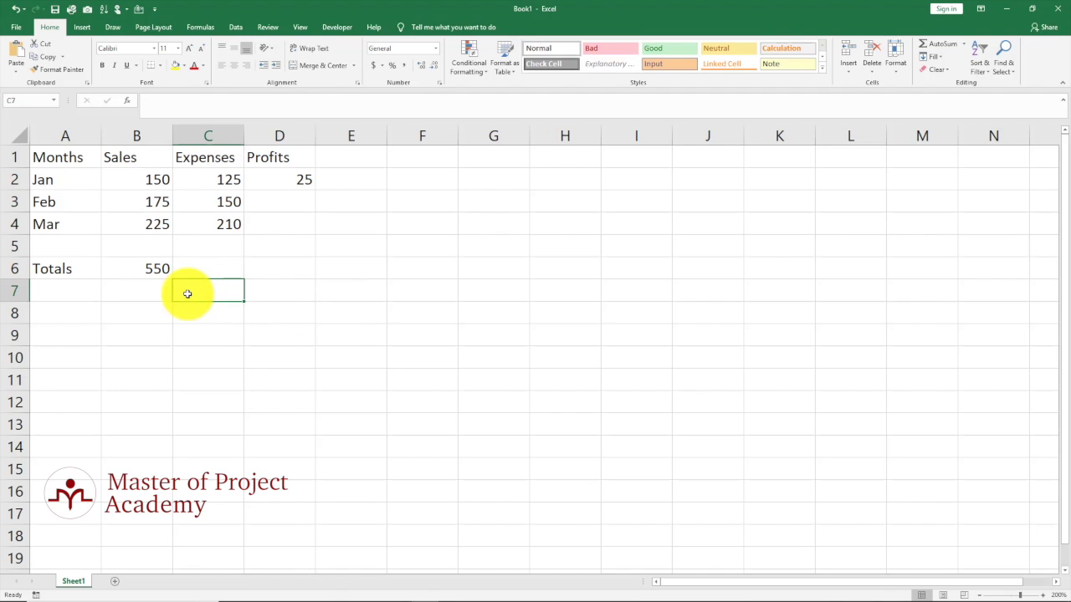
Step: Review the sales total formula in B6 and fill it across the Totals row to C6 and D6
left_click(147, 268)
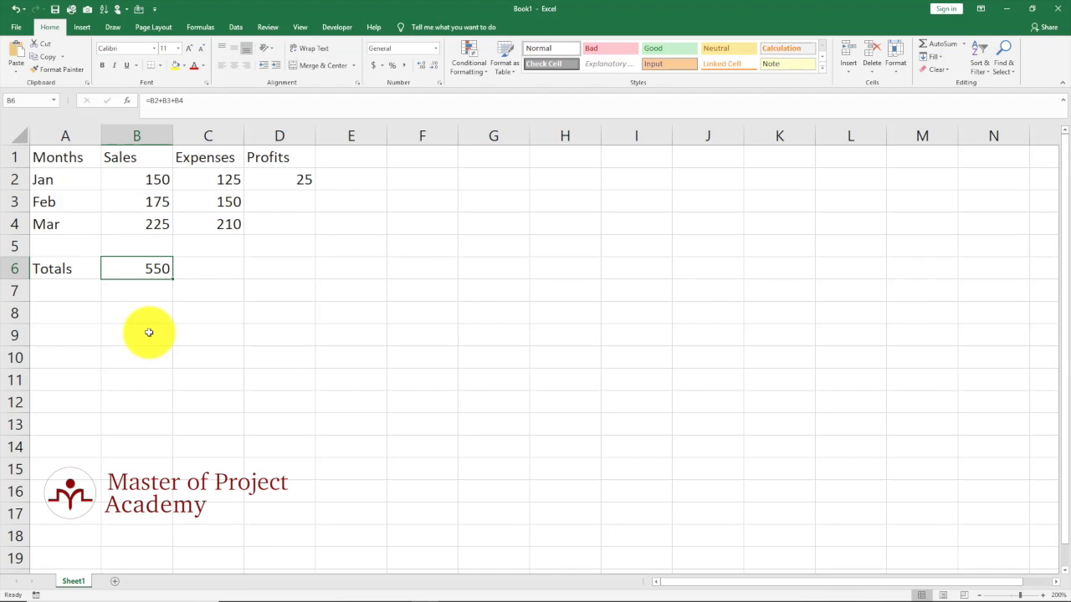
double_click(138, 268)
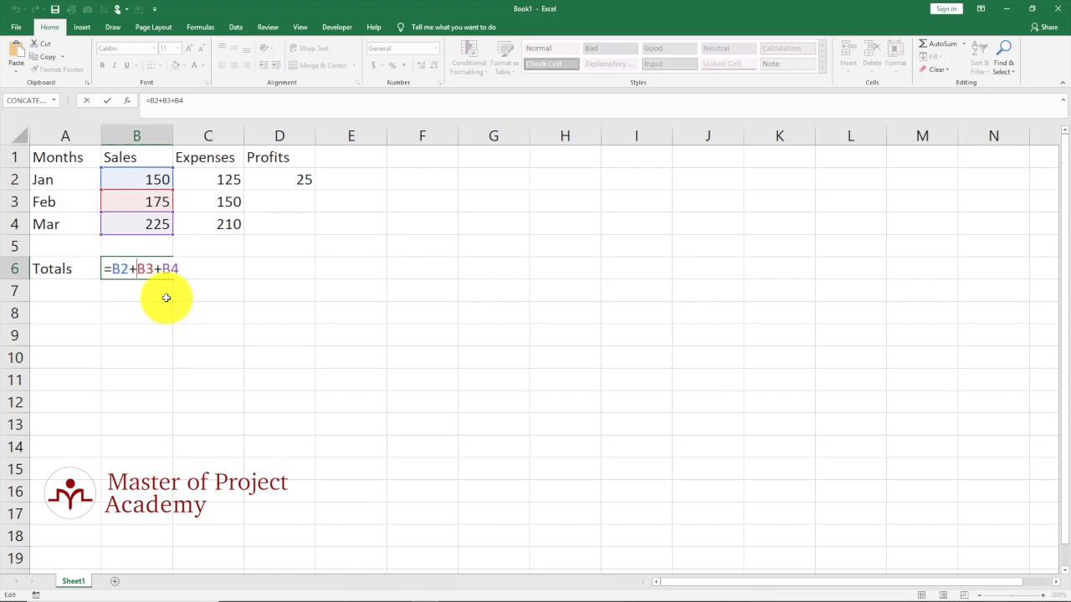
key("ctrl+Return")
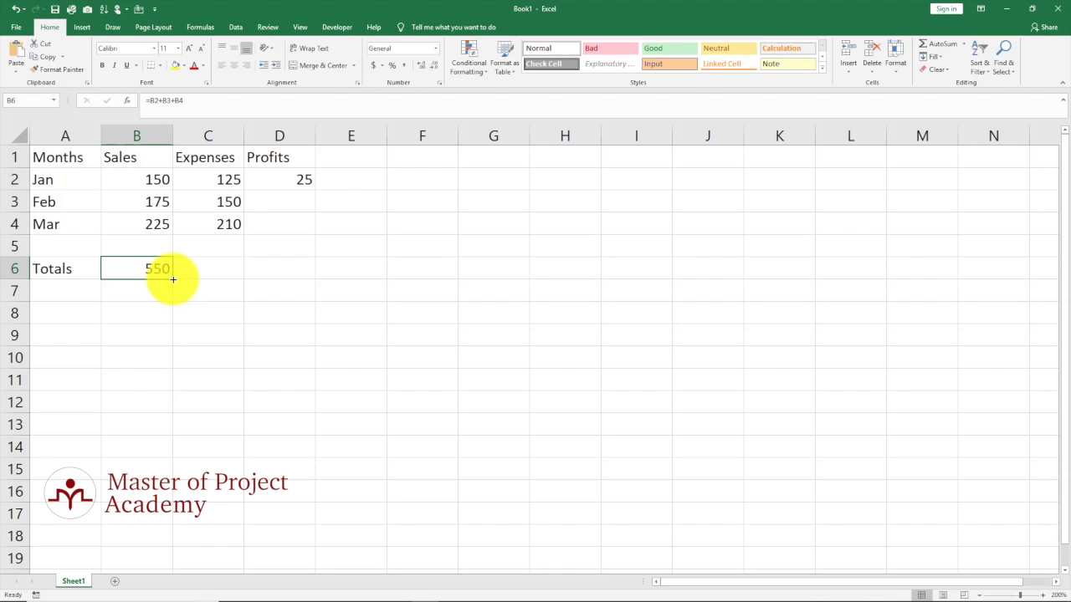
left_click_drag(173, 279, 303, 283)
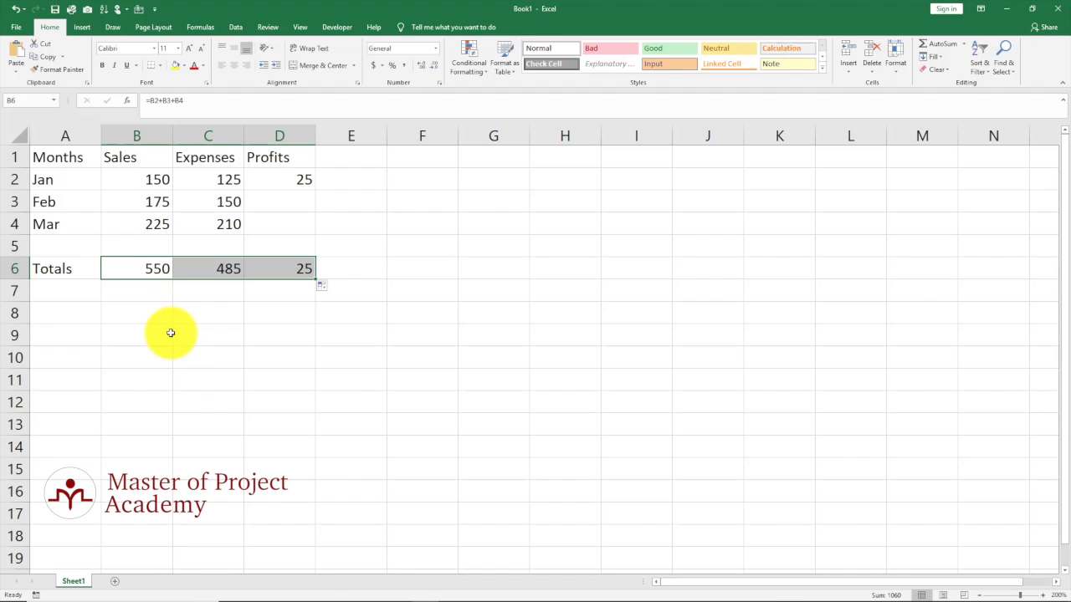
Step: Fill the January profit formula from D2 down to D3 and D4, and deselect the range
left_click(273, 178)
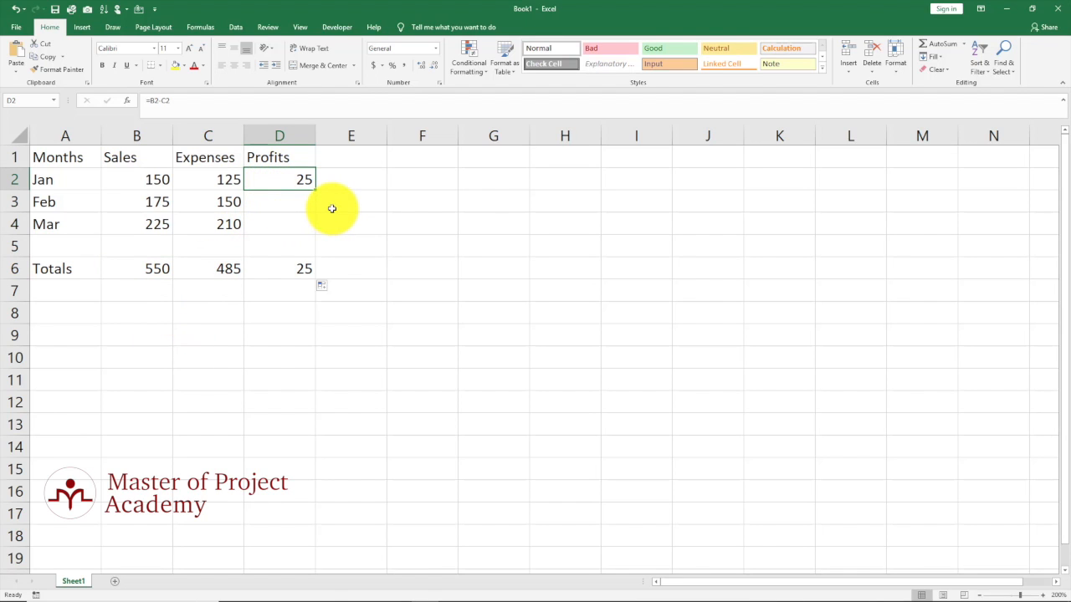
left_click_drag(315, 190, 313, 227)
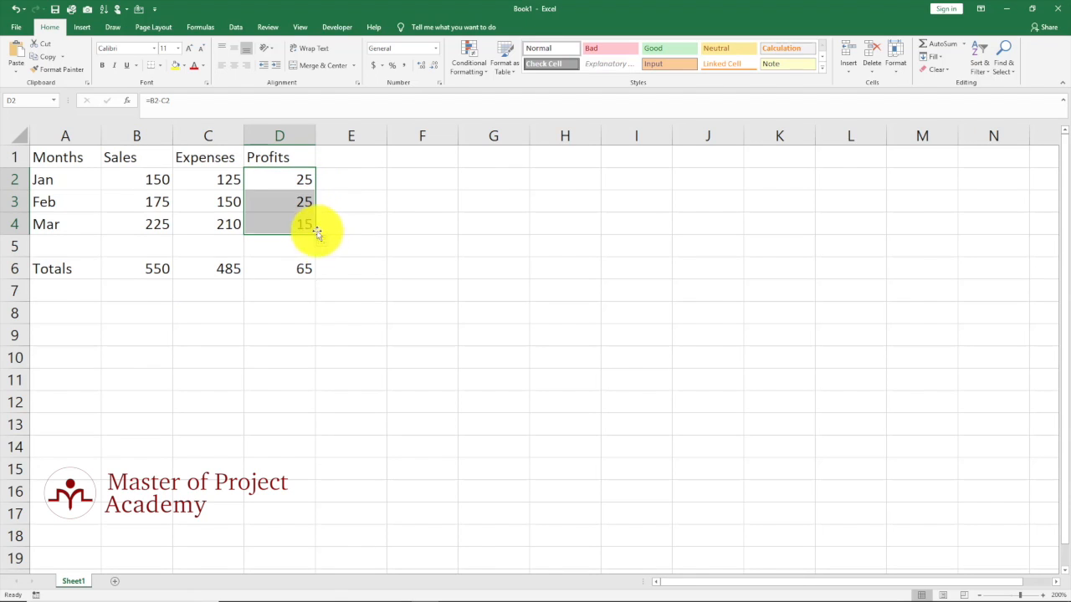
left_click(284, 341)
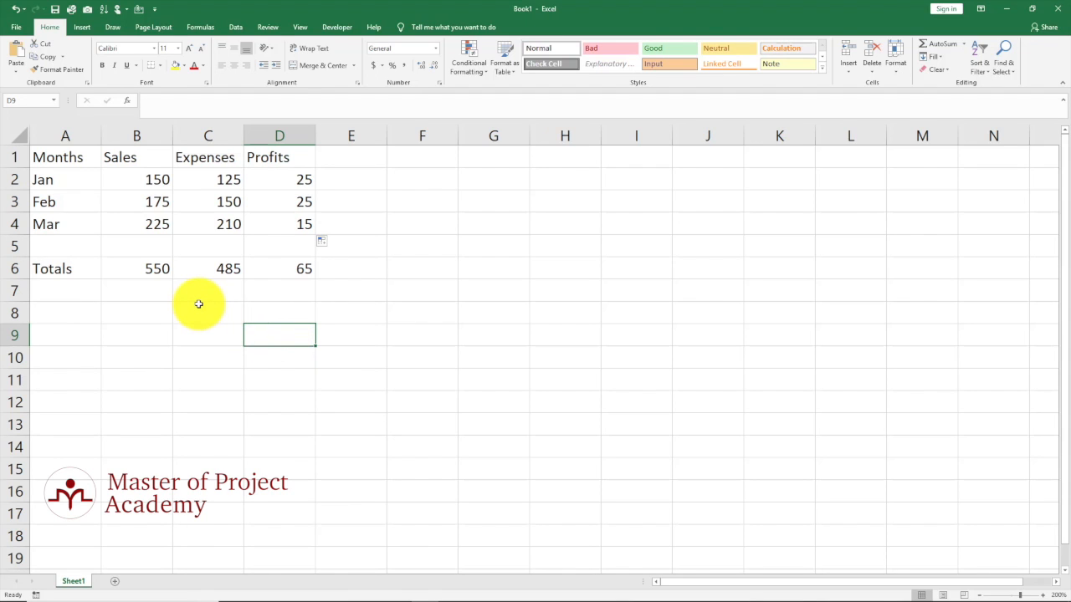
Step: Inspect the cell references in the Totals row formulas in B6, C6 and D6, leaving the formulas as they are
double_click(156, 268)
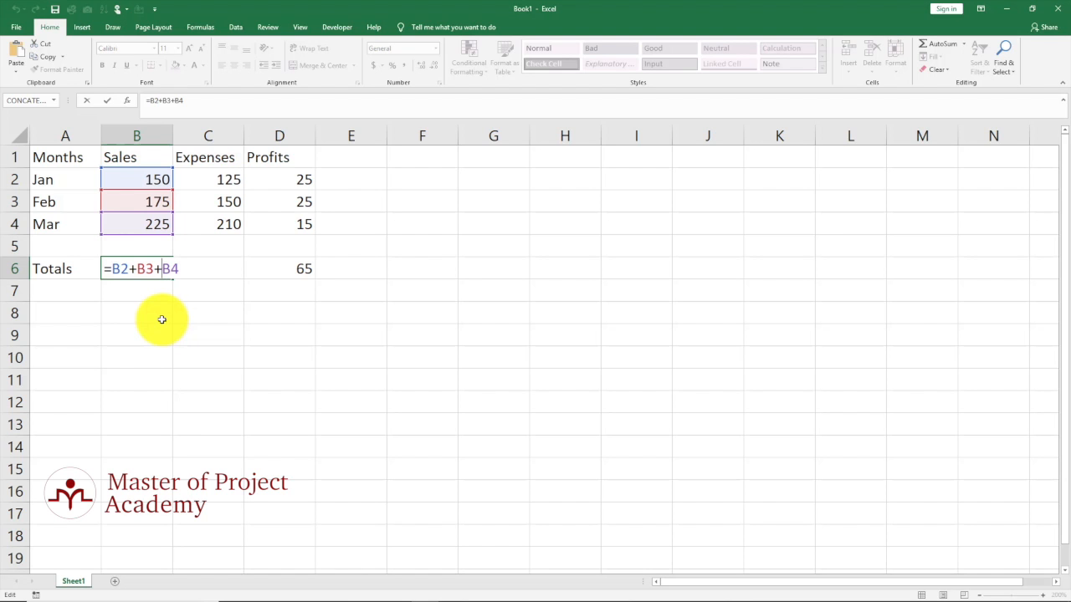
key("Escape")
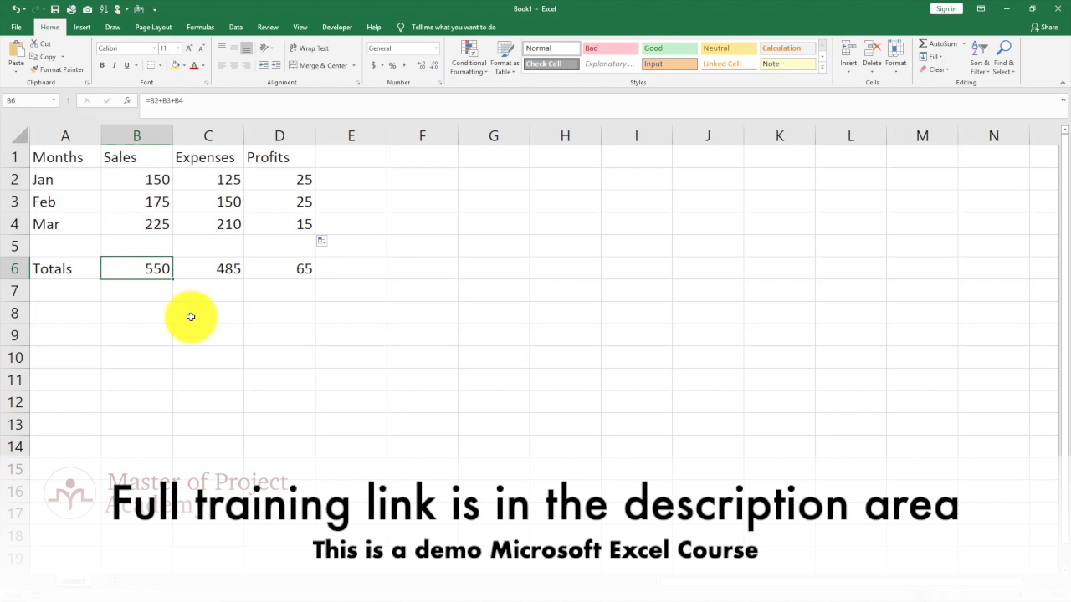
double_click(211, 268)
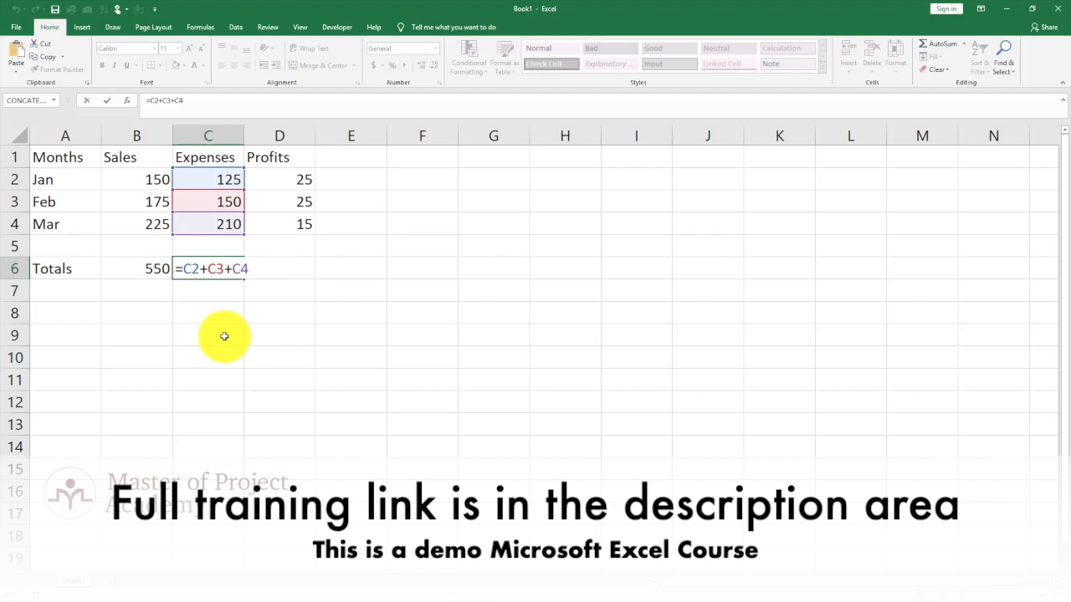
key("ctrl+Return")
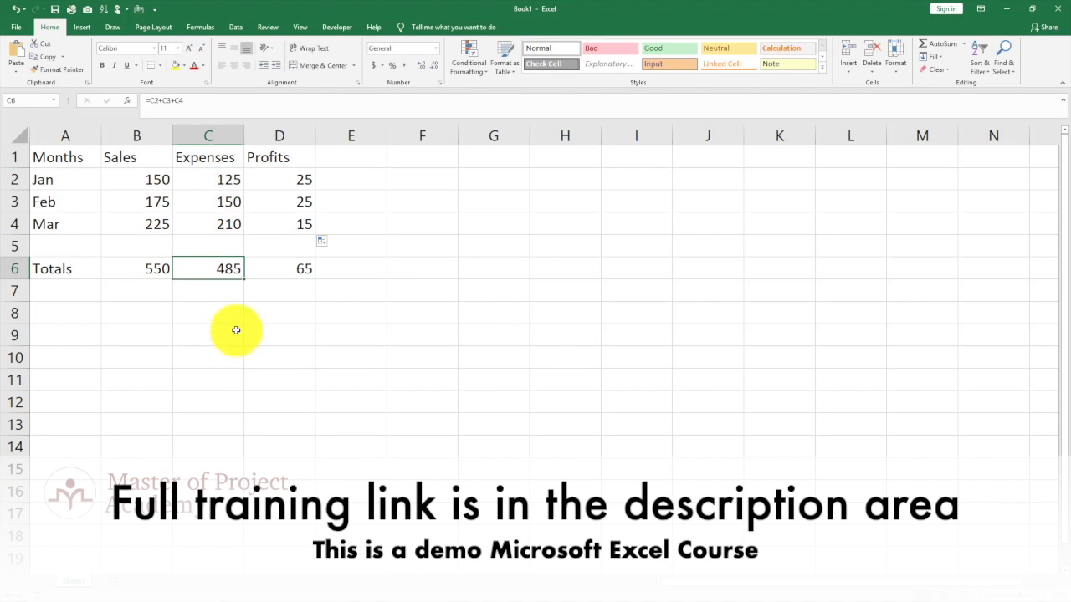
left_click(275, 269)
double_click(274, 270)
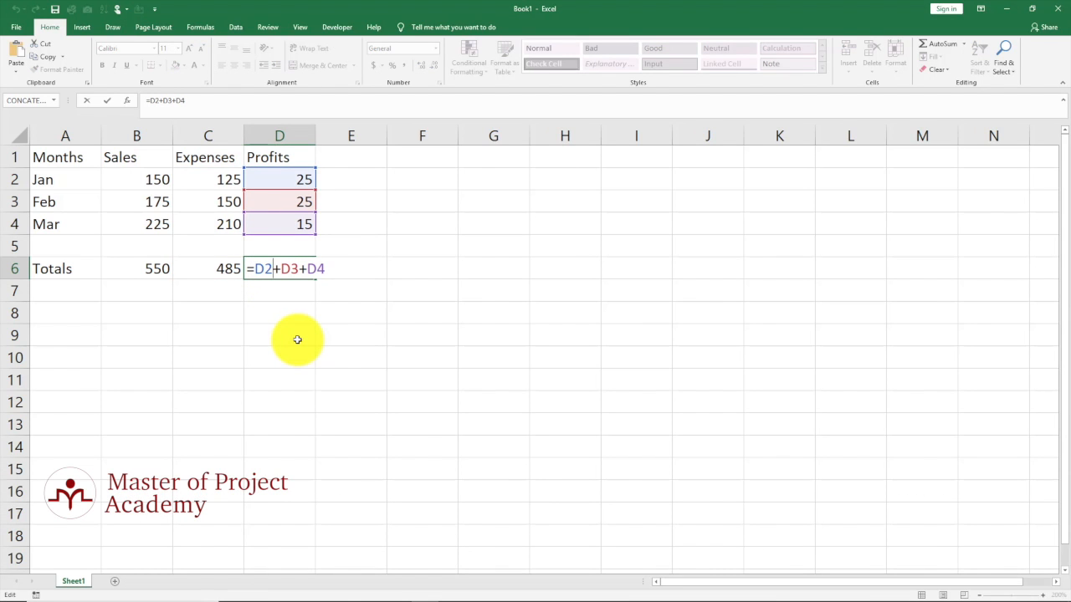
key("ctrl+Return")
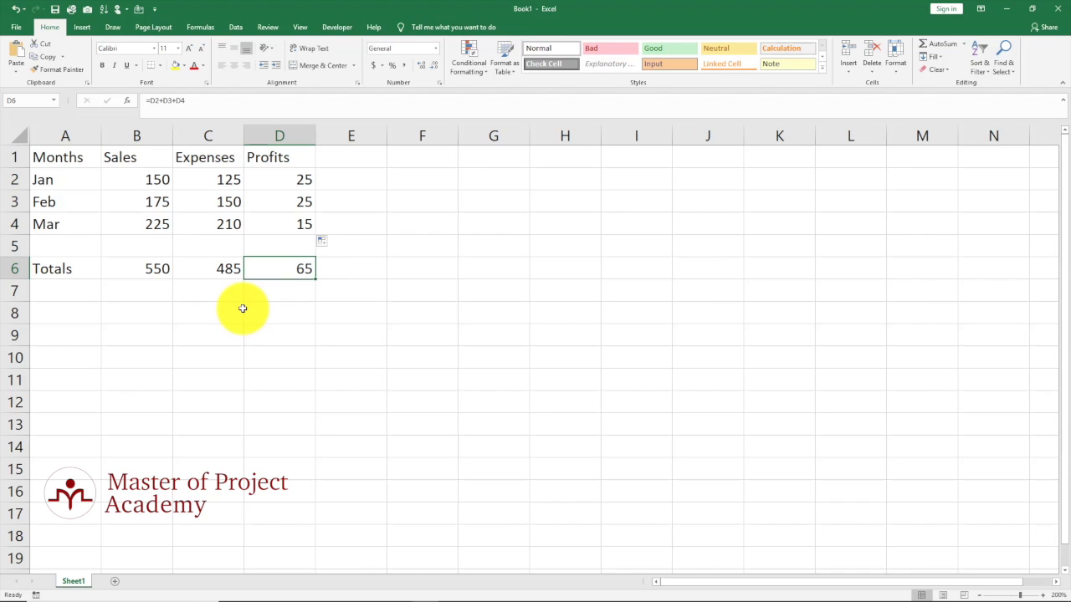
Step: Inspect the monthly profit formulas in D2, D3 and D4 without editing them
double_click(289, 179)
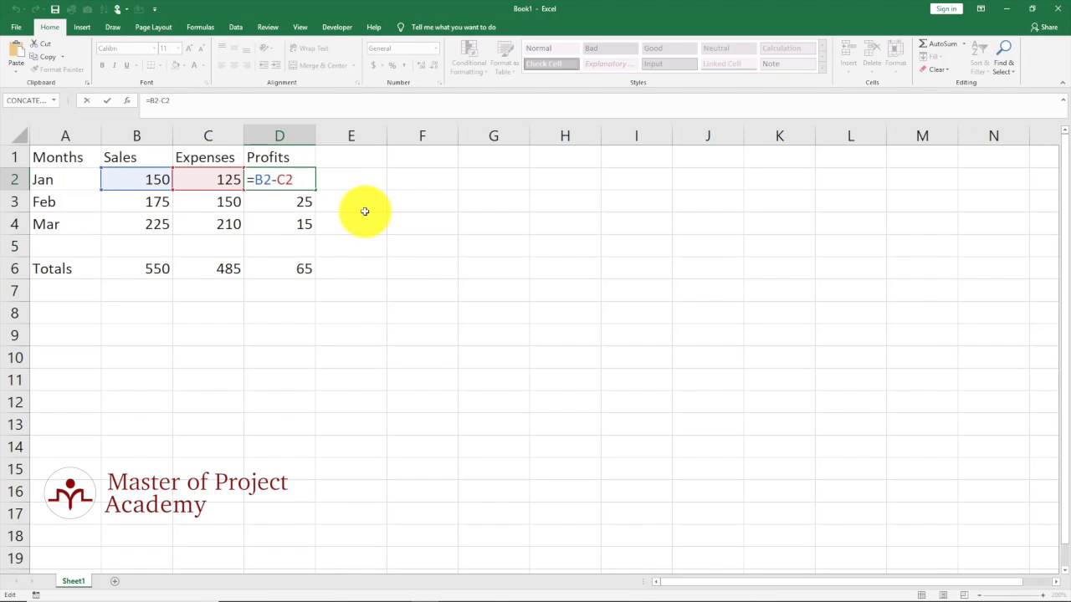
key("Escape")
double_click(299, 203)
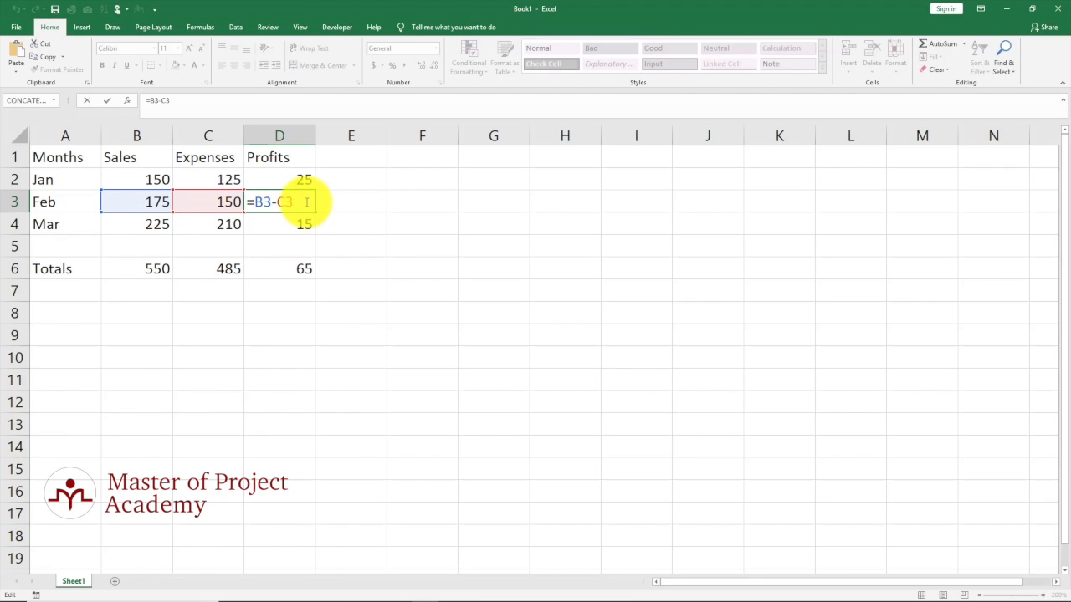
key("Escape")
double_click(311, 231)
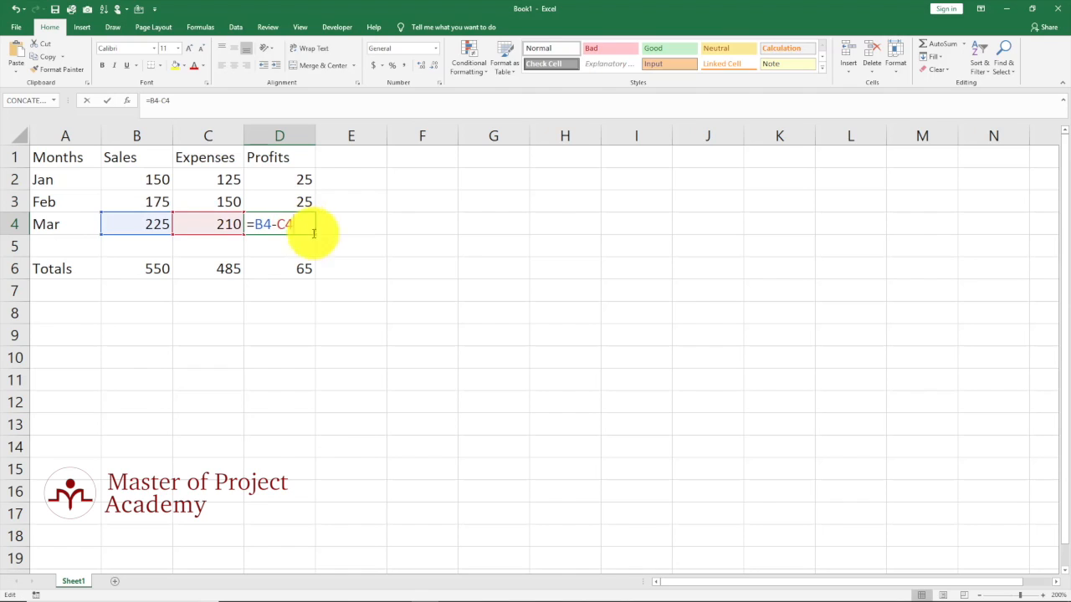
key("Escape")
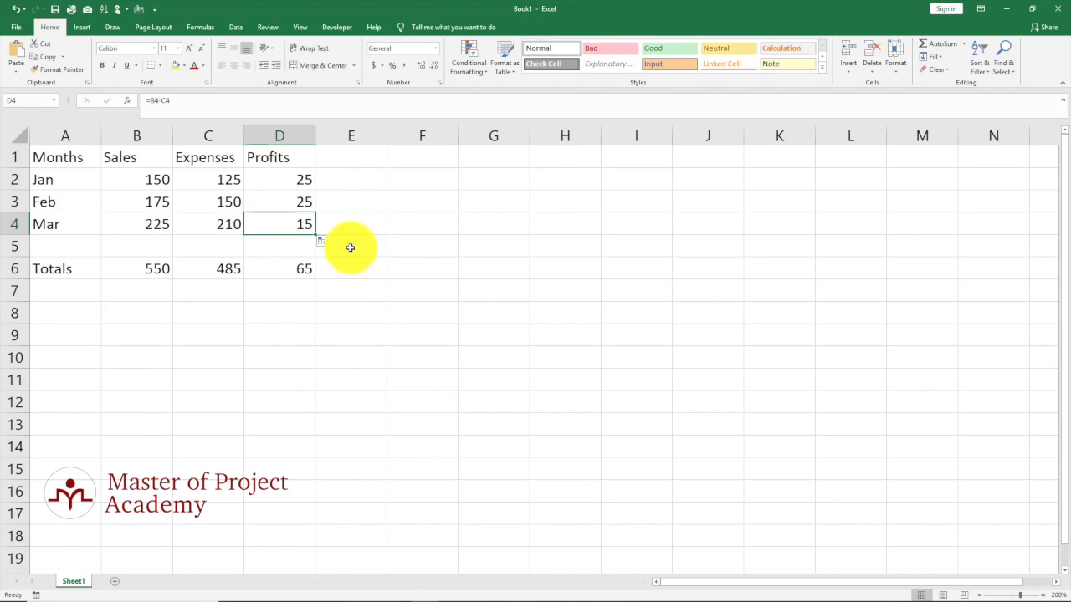
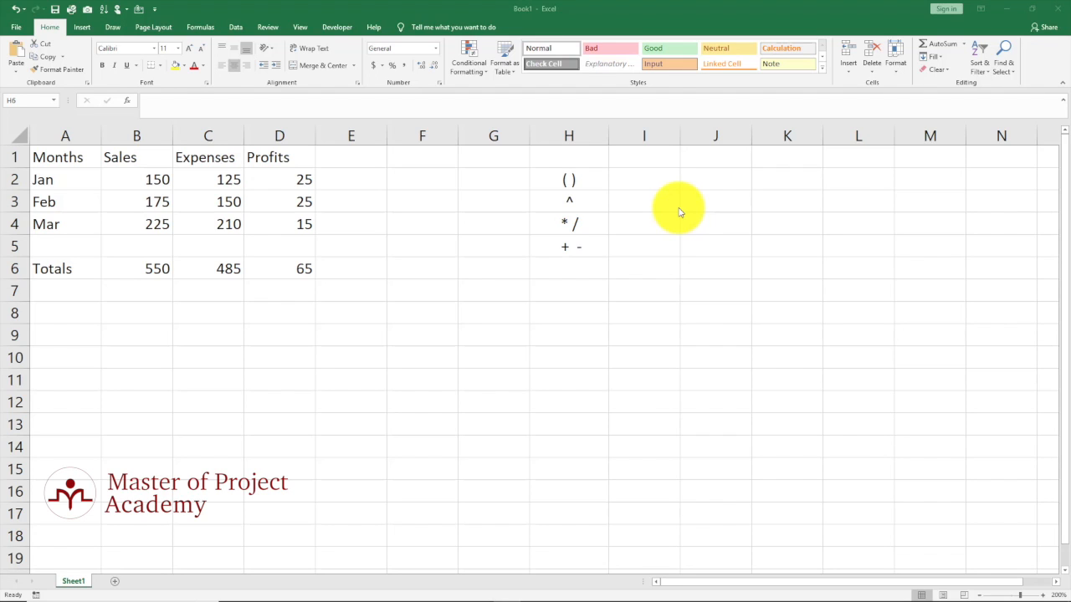
Step: Go through the order-of-operations list in H2:H5, from parentheses and exponents to multiplication/division and addition/subtraction
left_click(601, 176)
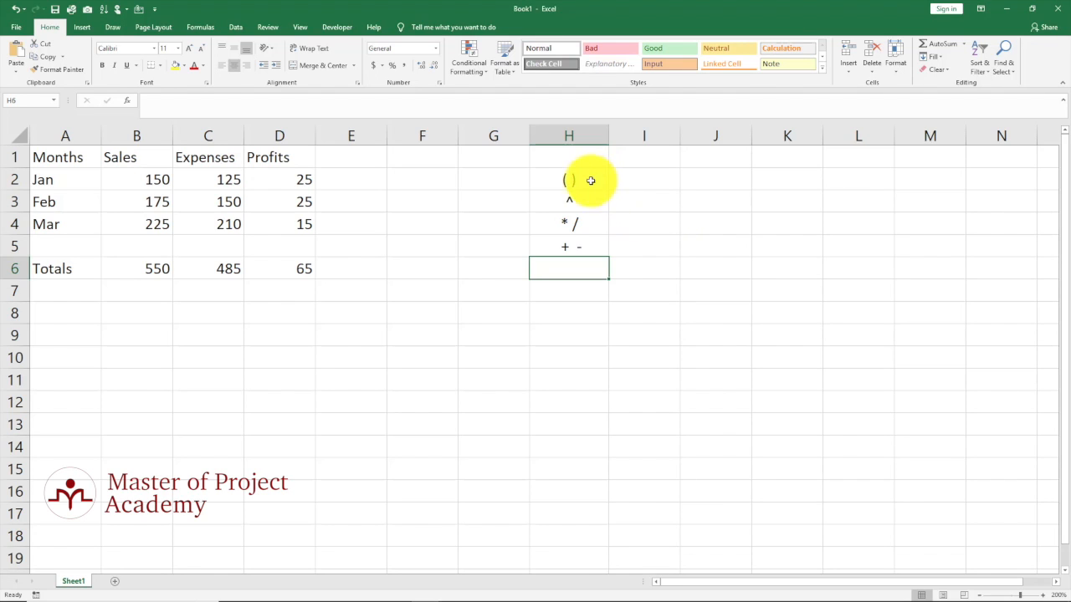
left_click(589, 179)
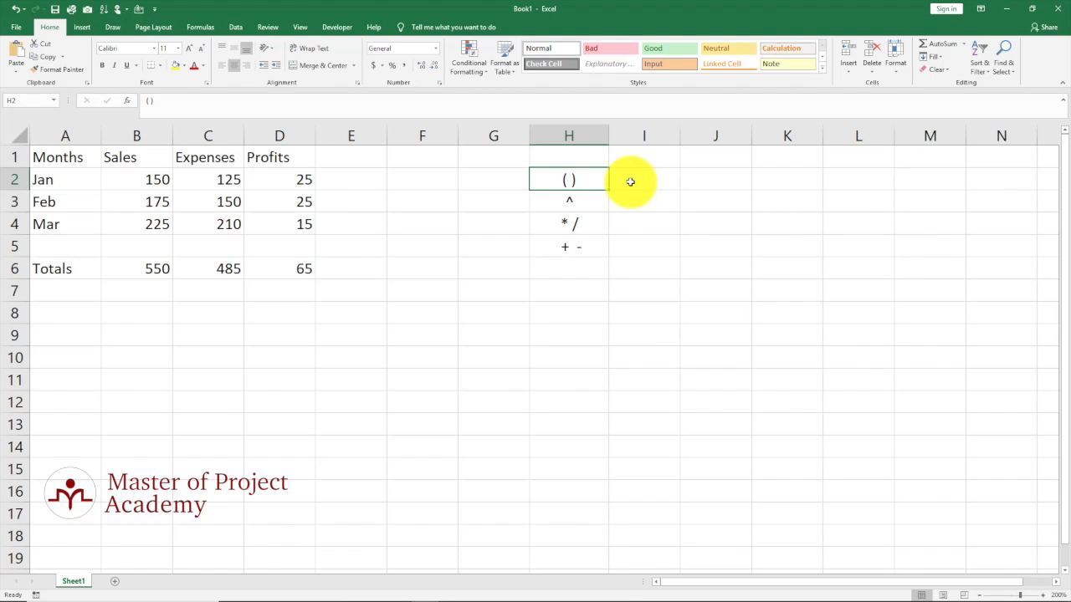
left_click(597, 202)
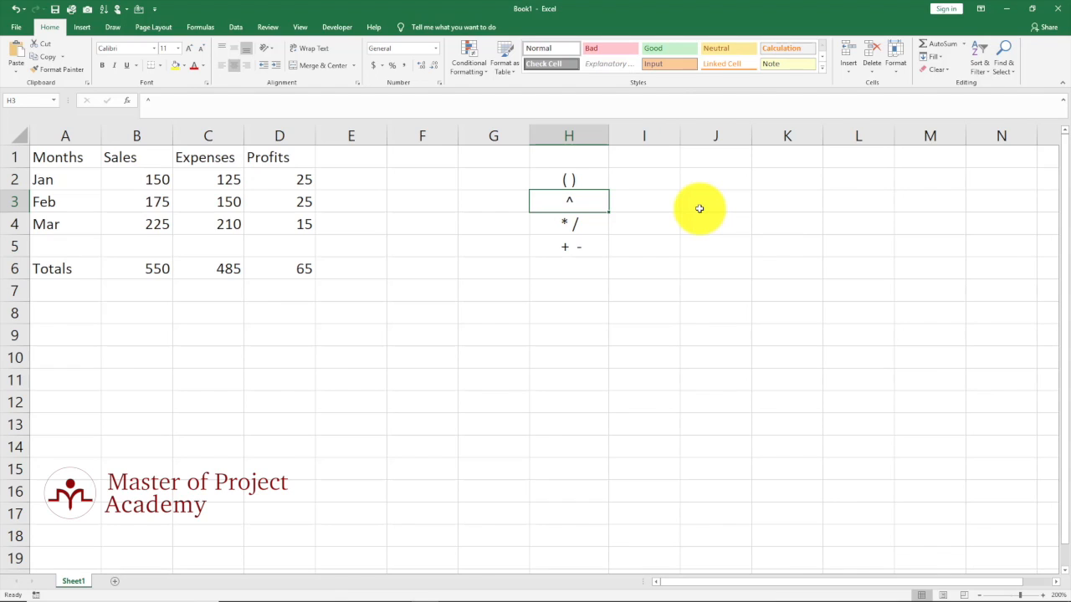
left_click(600, 226)
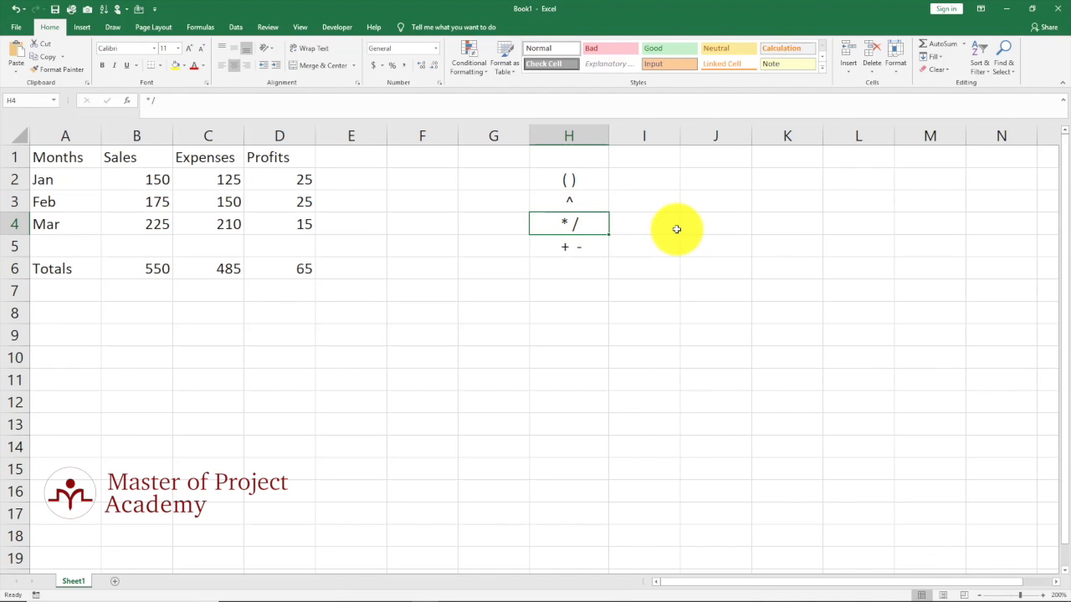
left_click(606, 247)
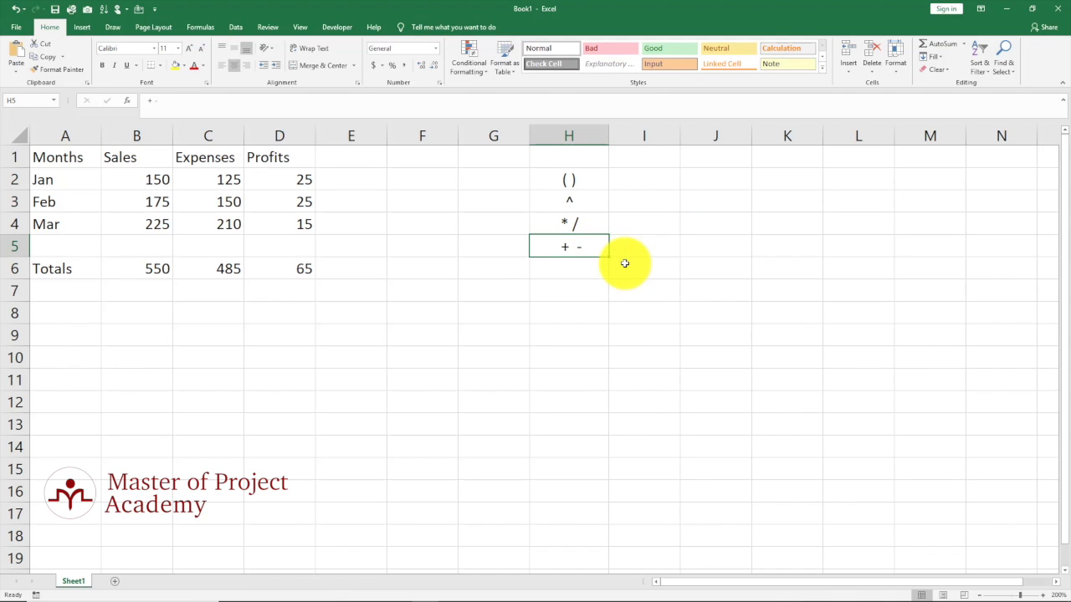
left_click(600, 288)
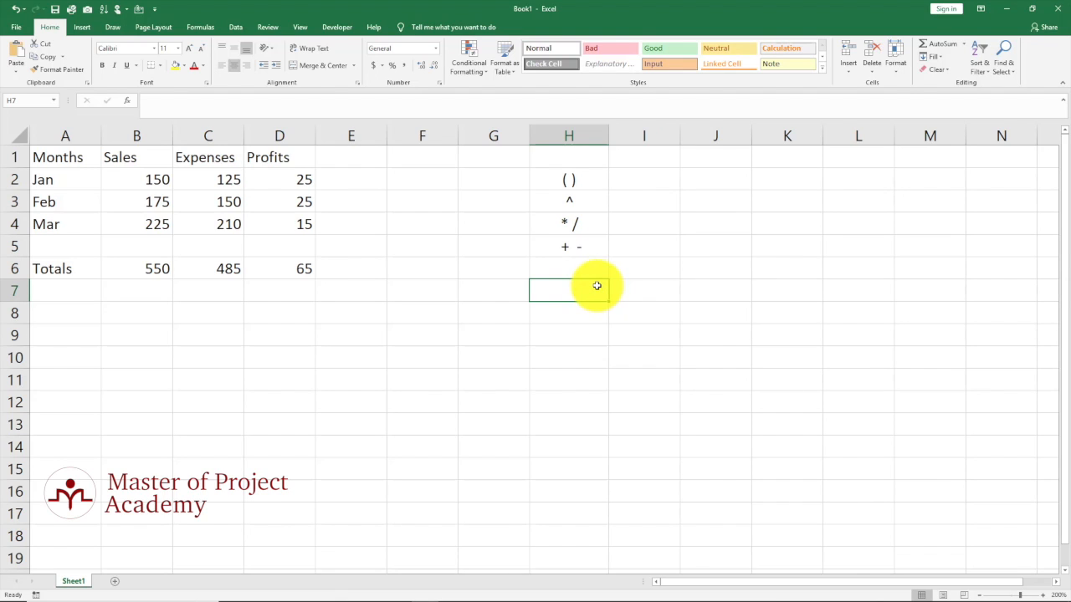
Step: Label cell A8 as Apr Proj for the April projection row
left_click(86, 312)
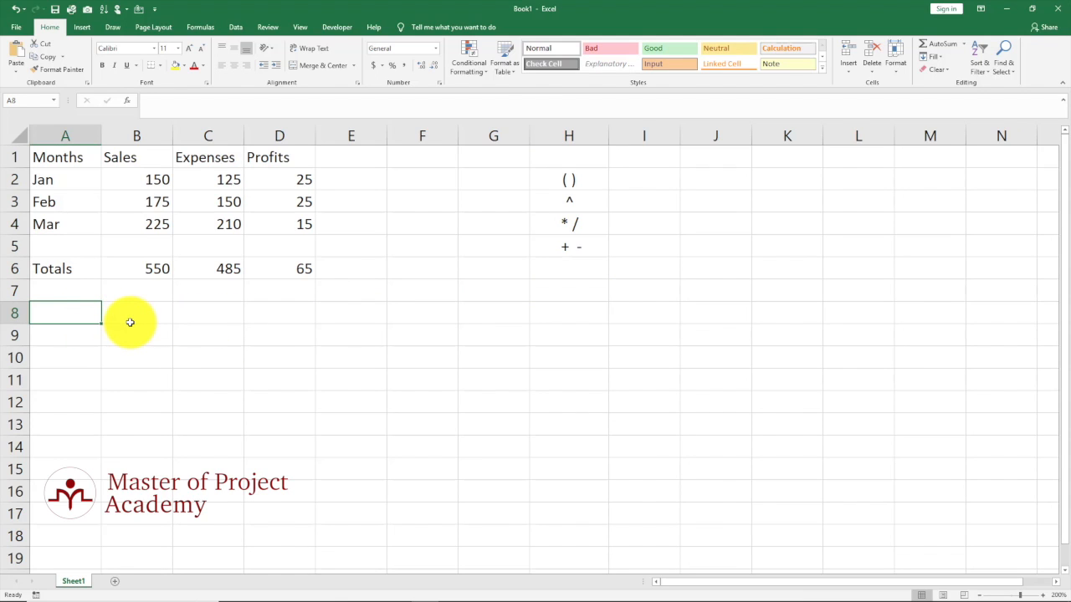
type("Apr P")
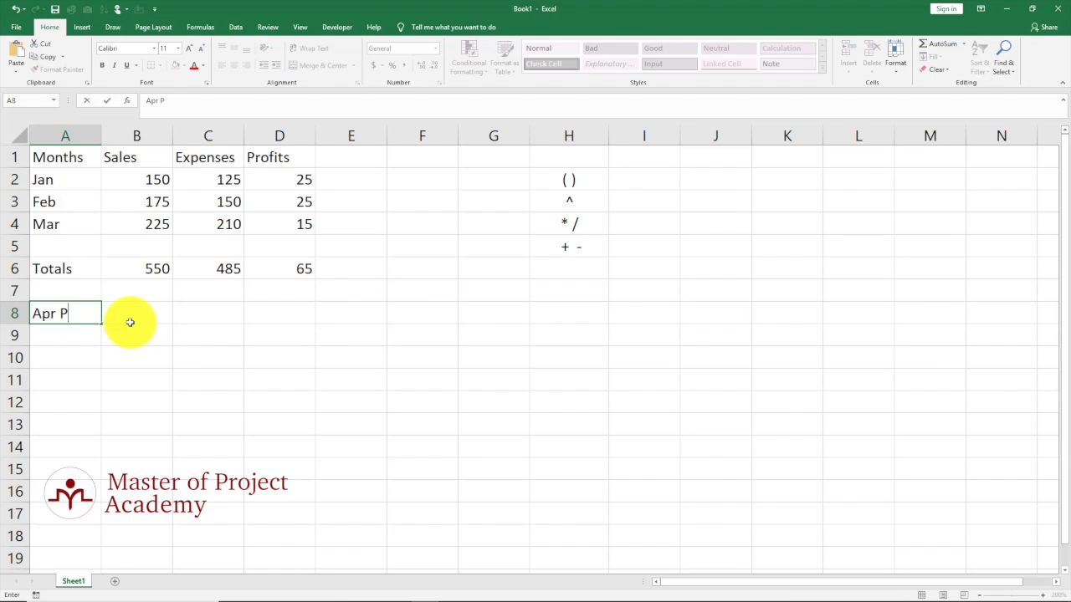
type("roj")
Step: Enter the April sales projection in B8 with the formula =B2+B4/2, referencing the January and March sales
left_click(130, 319)
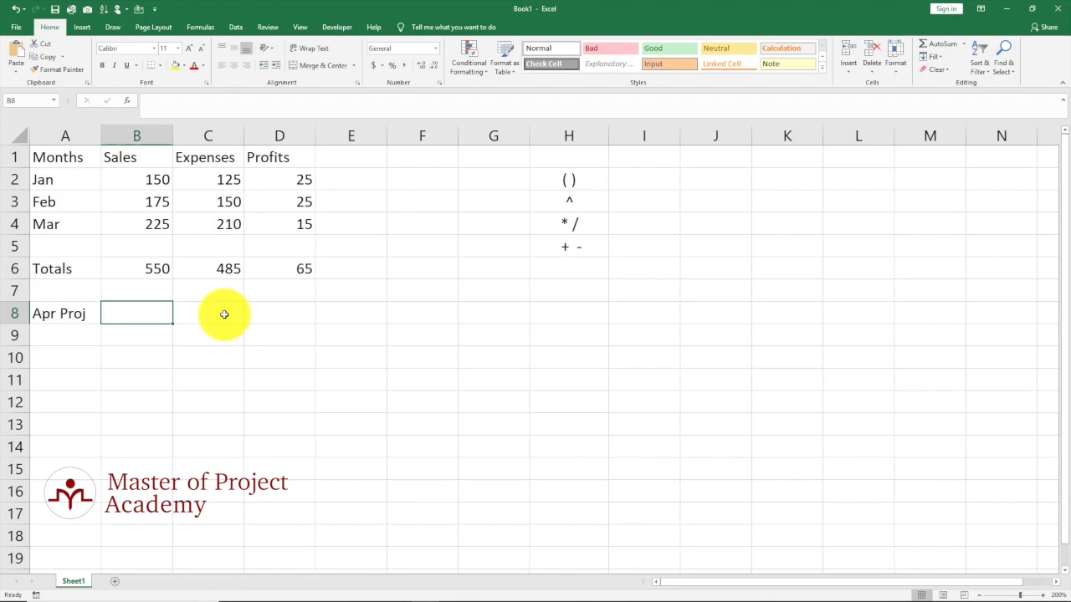
type("=")
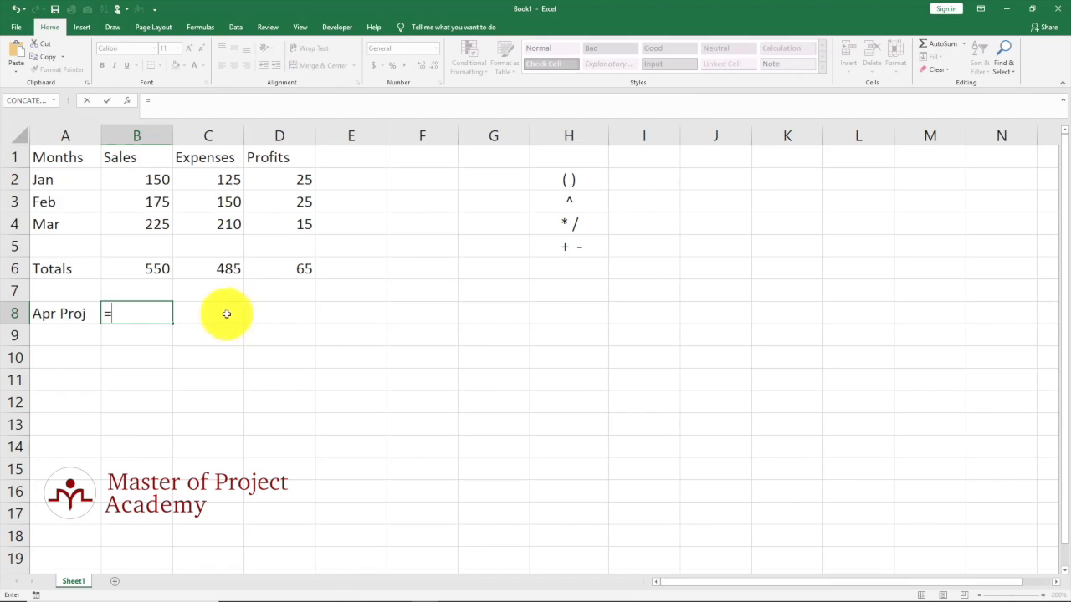
left_click(156, 179)
type("+")
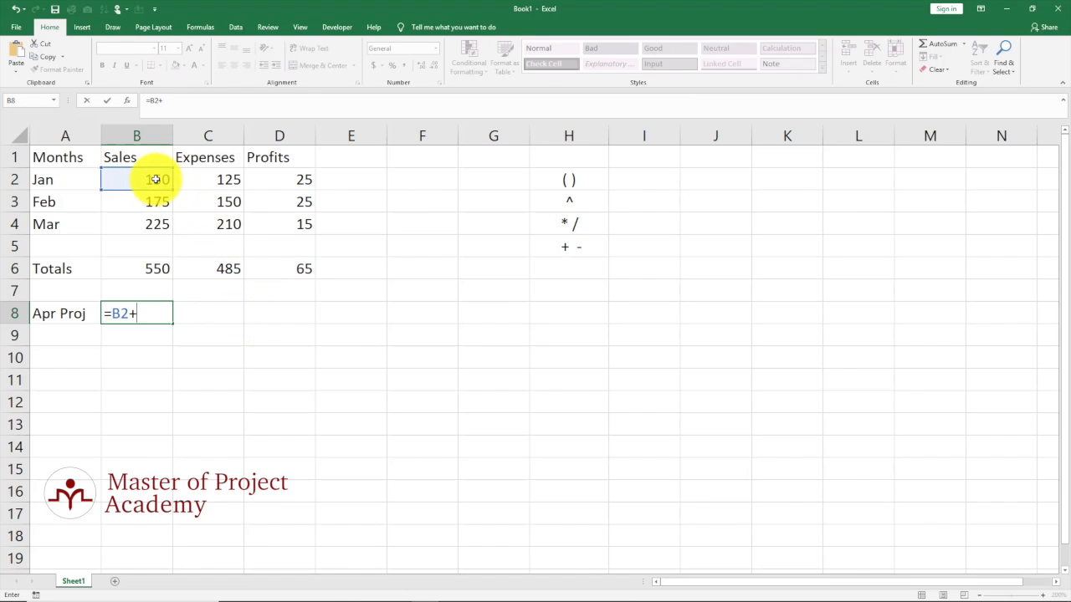
left_click(154, 224)
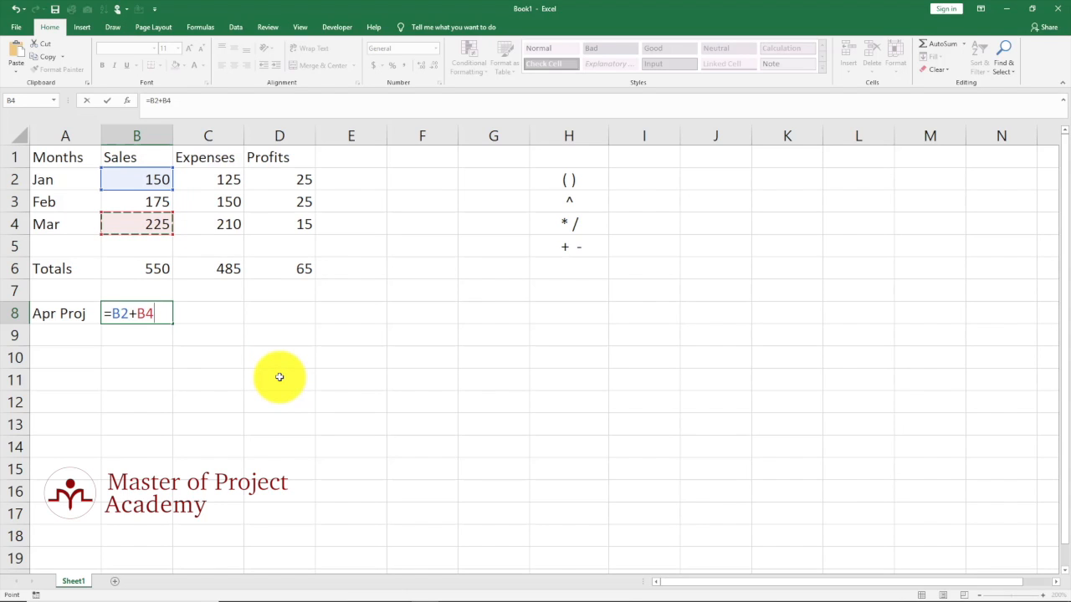
type("/2")
key("Return")
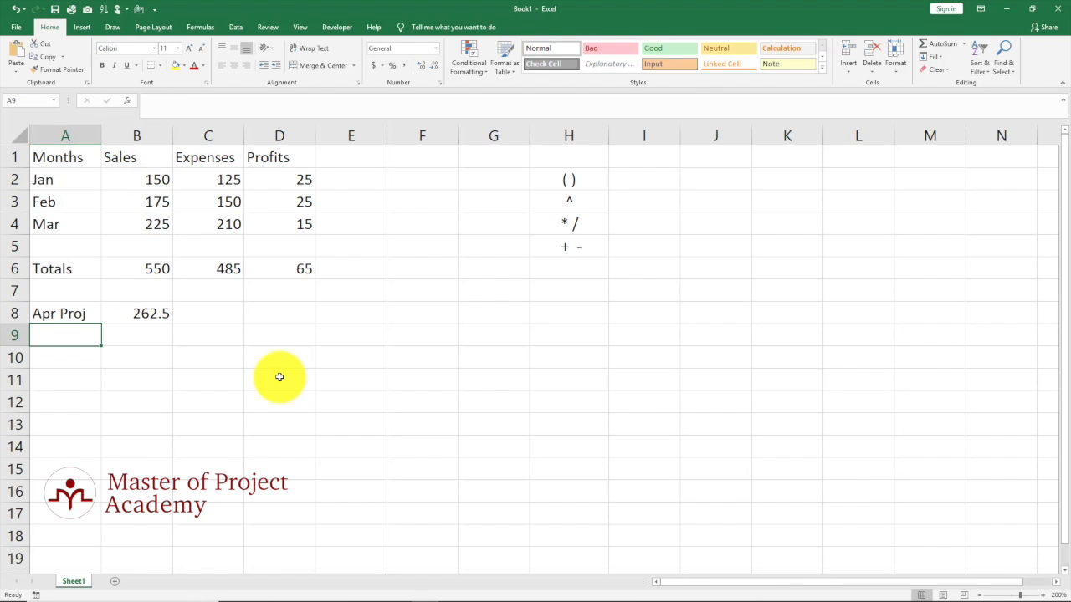
Step: Add parentheses to the April sales projection in B8 so the formula reads =(B2+B4)/2, and review it
left_click(158, 313)
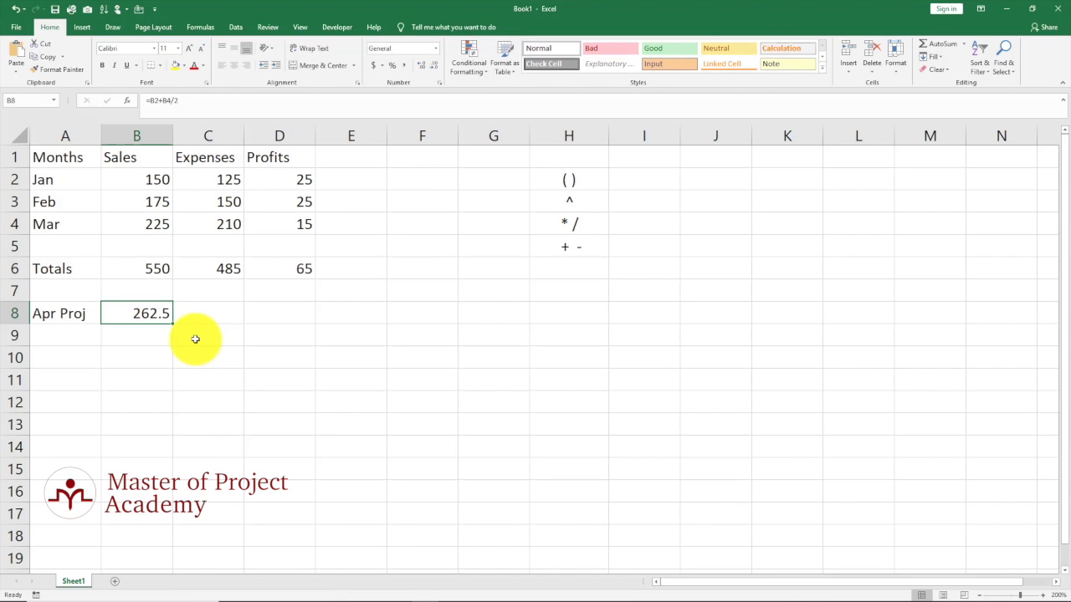
double_click(143, 313)
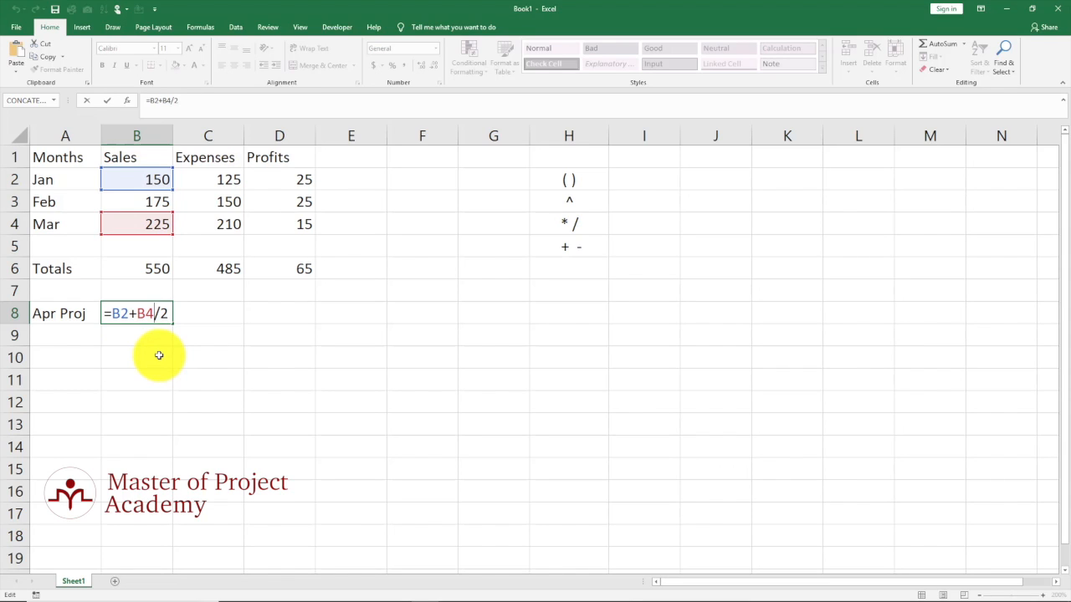
type(")")
left_click(107, 313)
type("((")
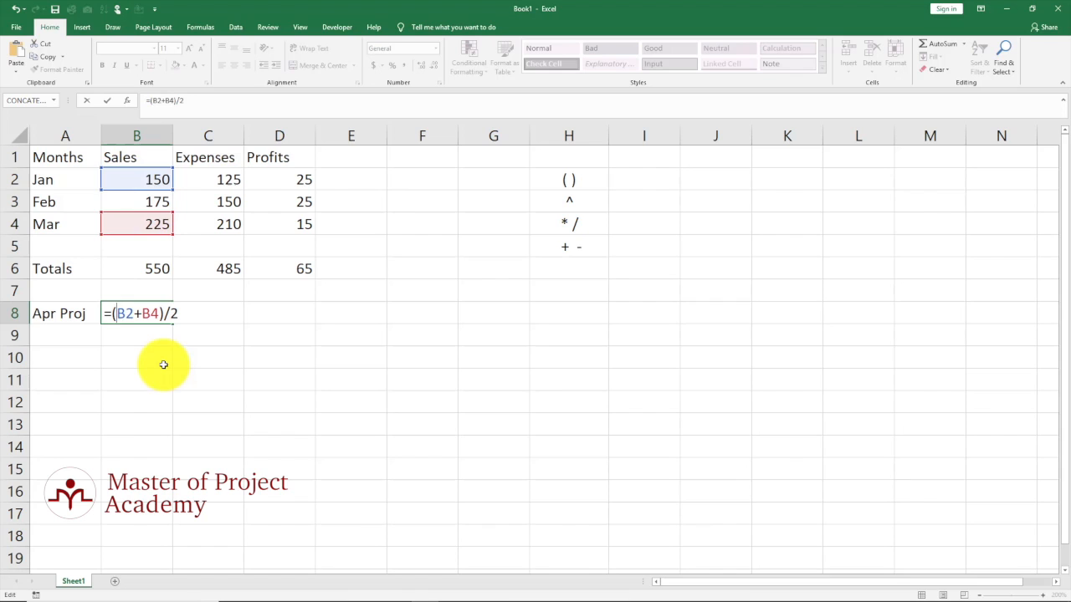
key("Return")
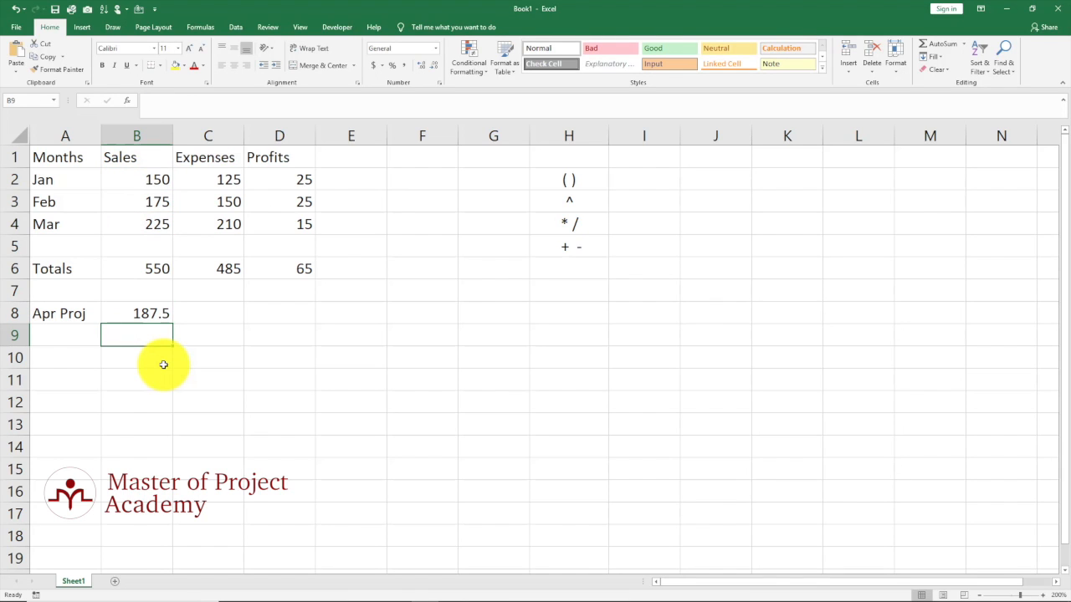
double_click(142, 313)
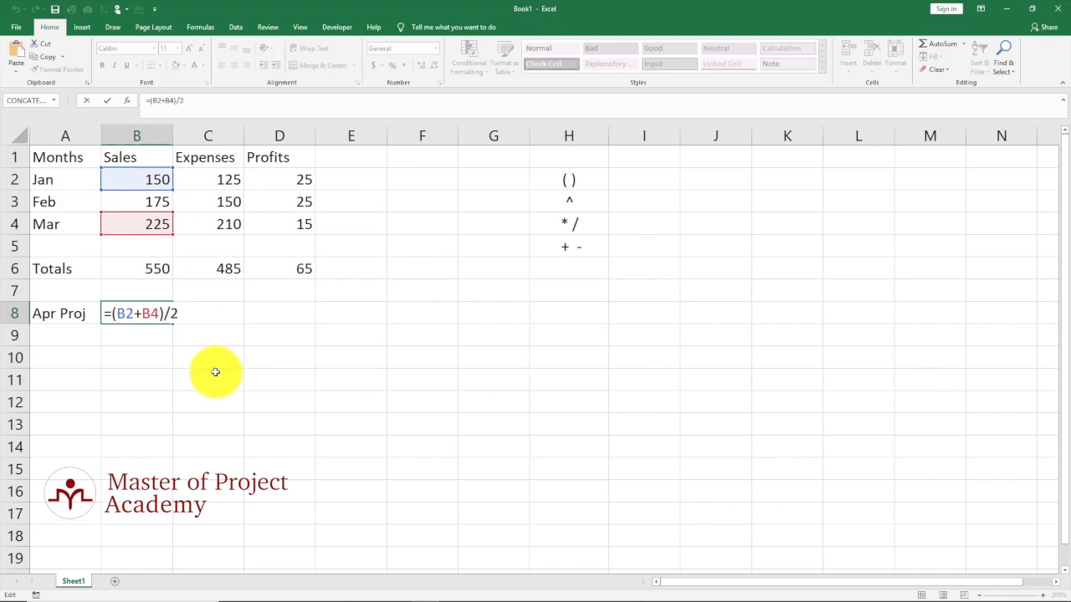
key("Return")
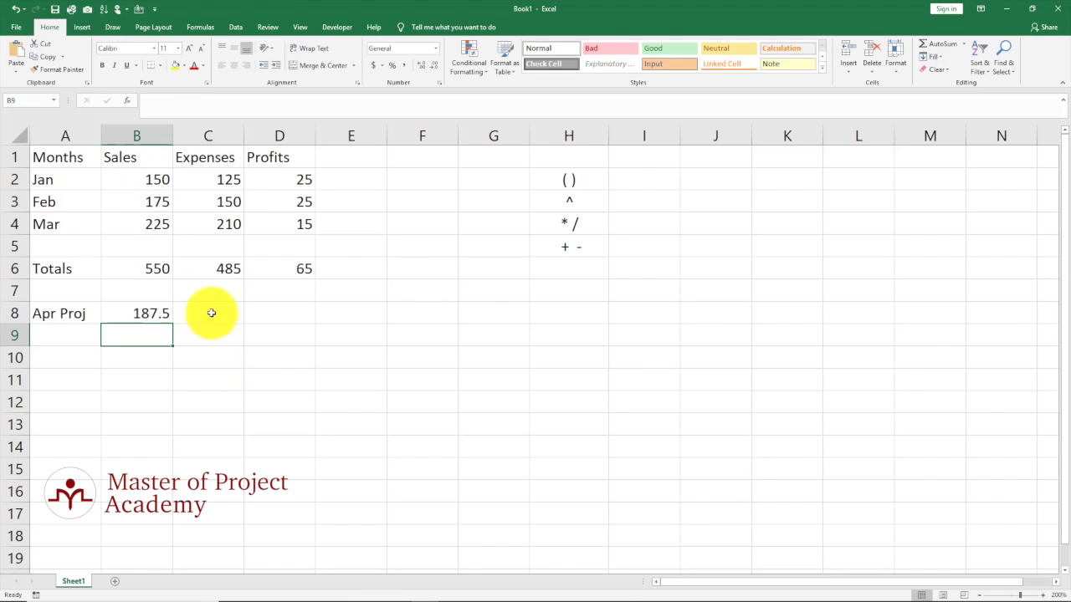
Step: Enter the April expenses projection in C8 with the formula =(C2+C4)/2, referencing the January and March expenses
left_click(211, 313)
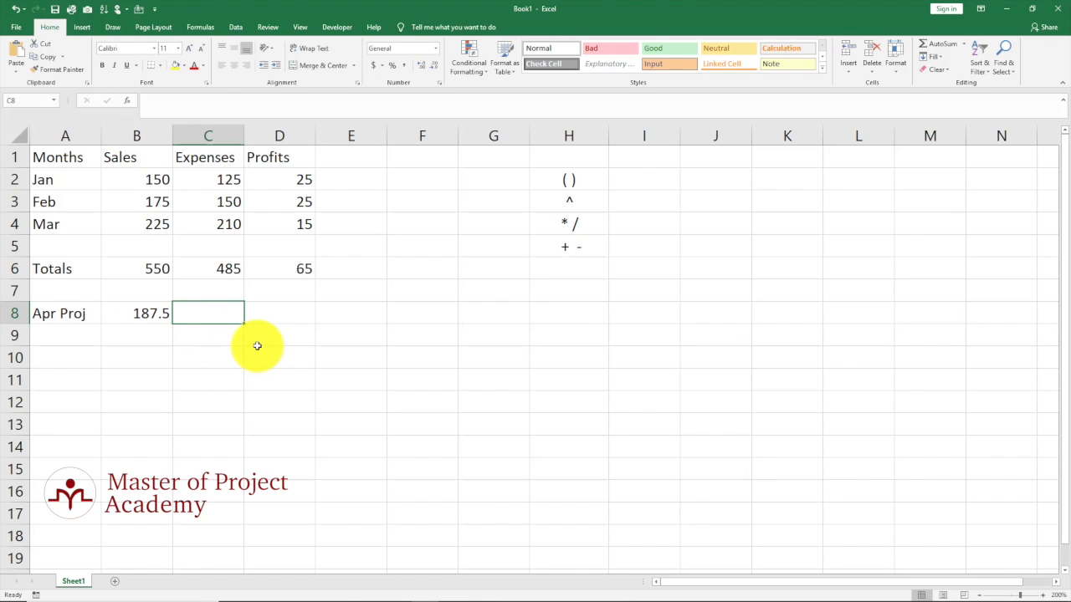
type("=")
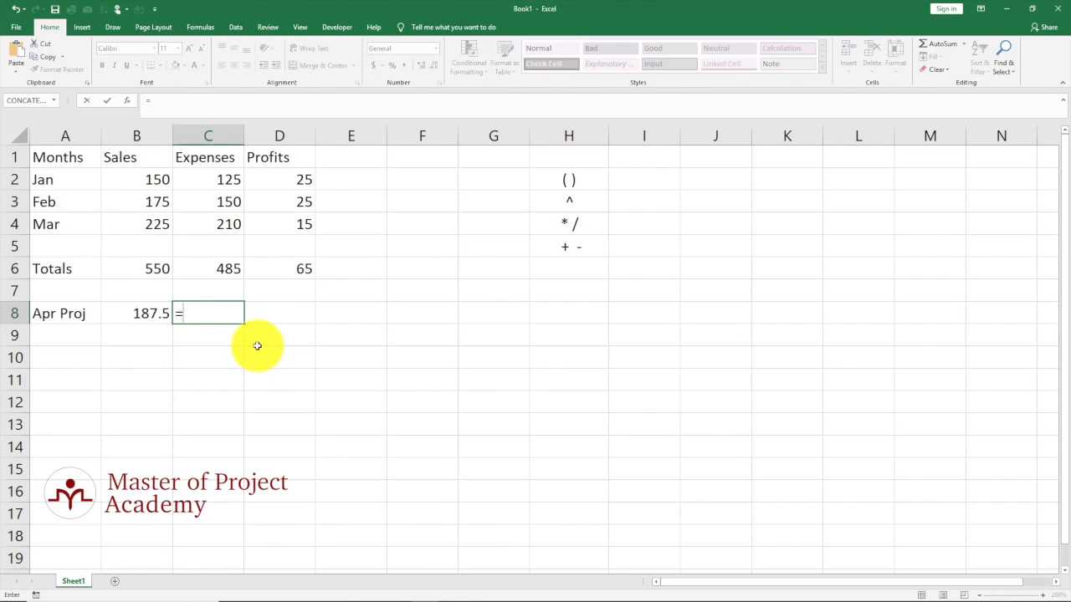
type("(")
left_click(205, 182)
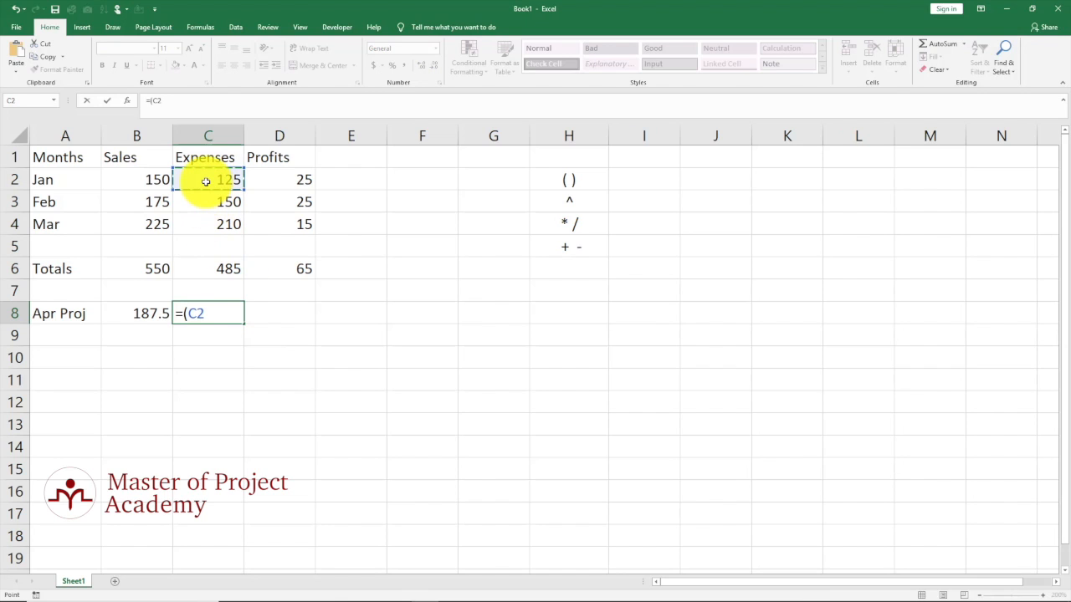
type("+")
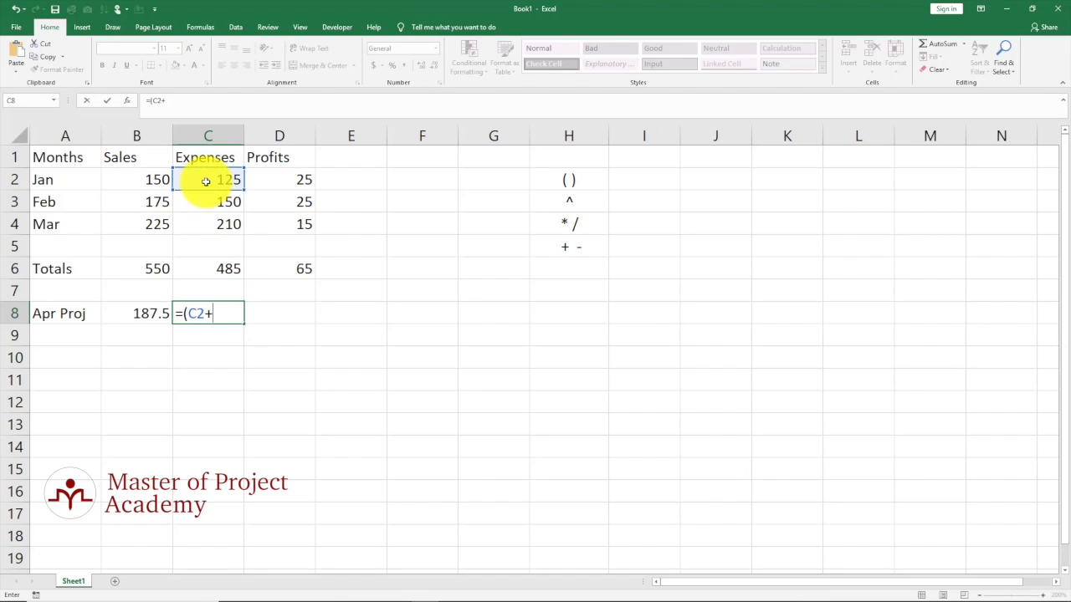
left_click(218, 226)
type(")")
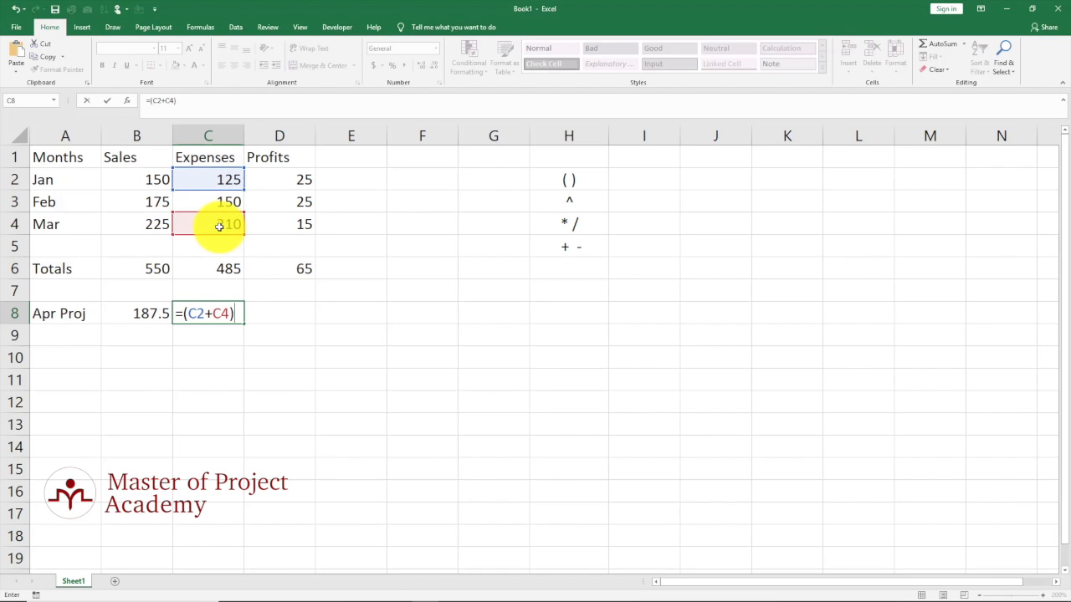
type("/2")
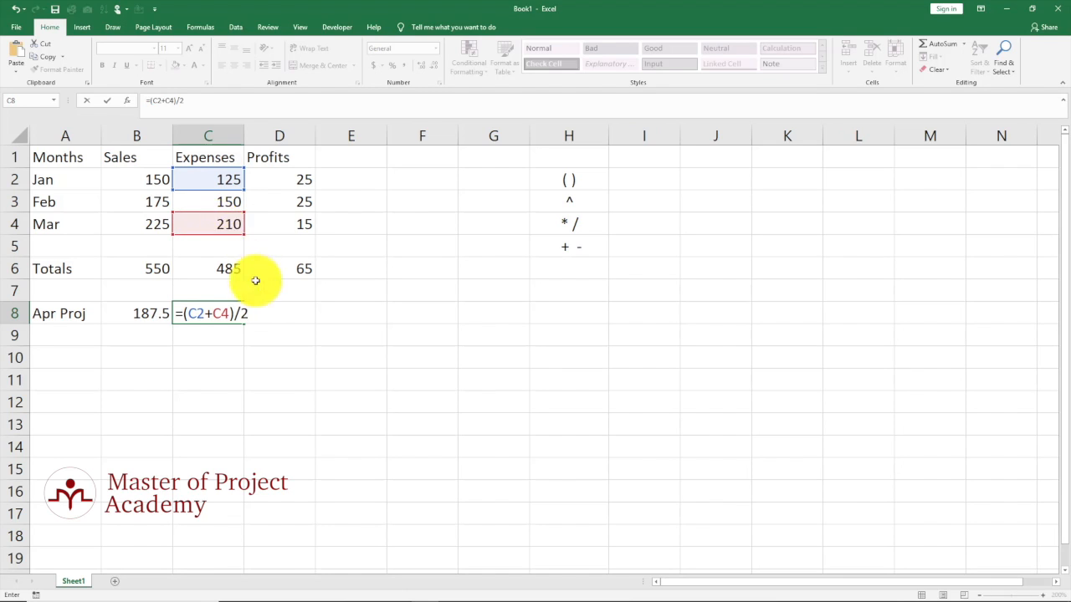
key("Return")
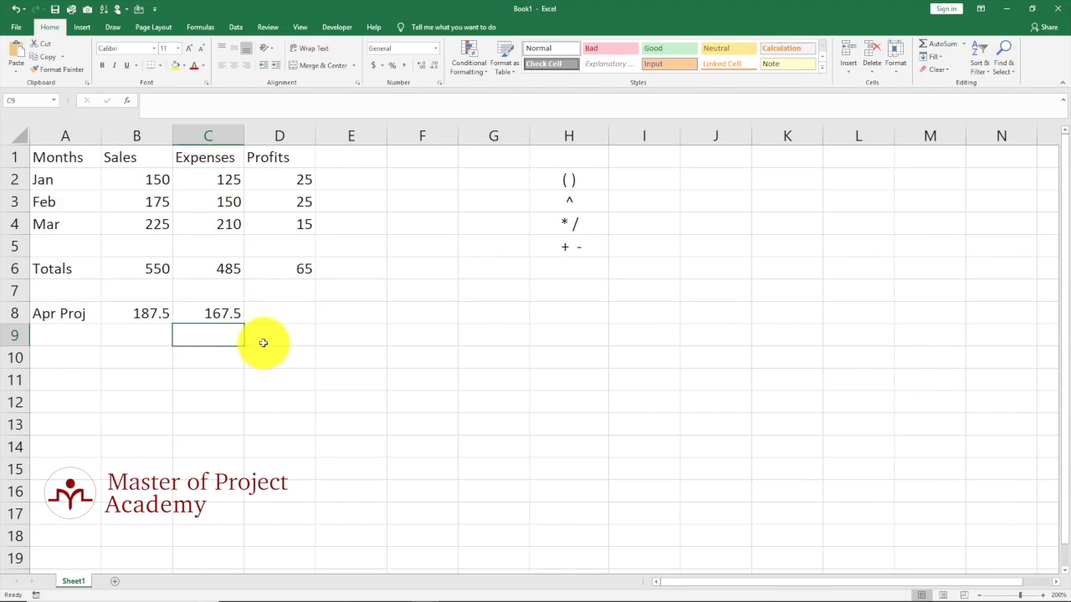
Step: Fill the April projection formula from C8 into D8 for the profits column
left_click(235, 311)
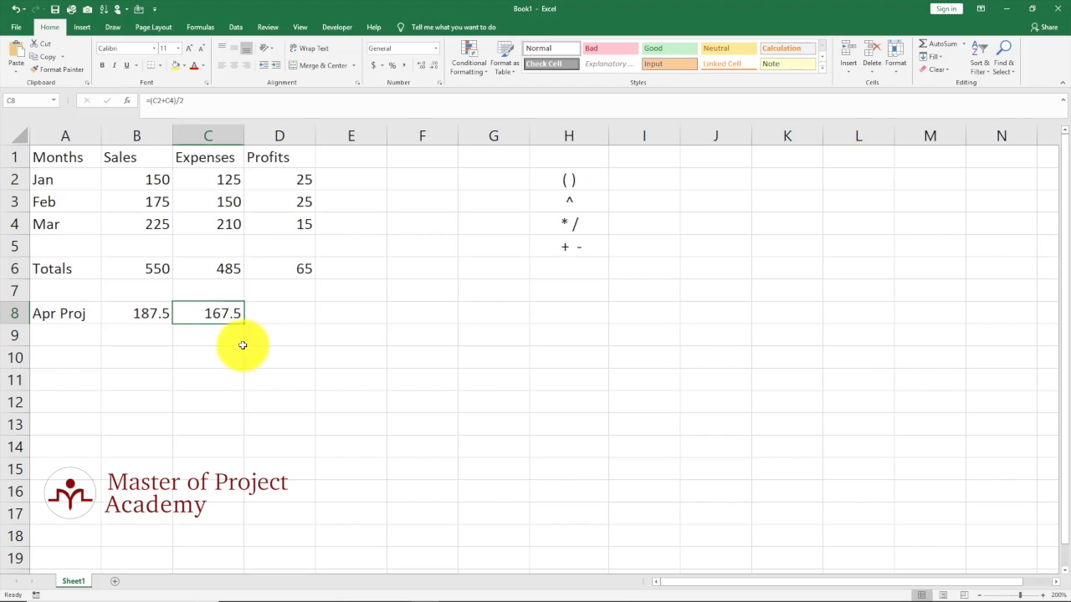
left_click_drag(252, 322, 294, 324)
left_click(280, 368)
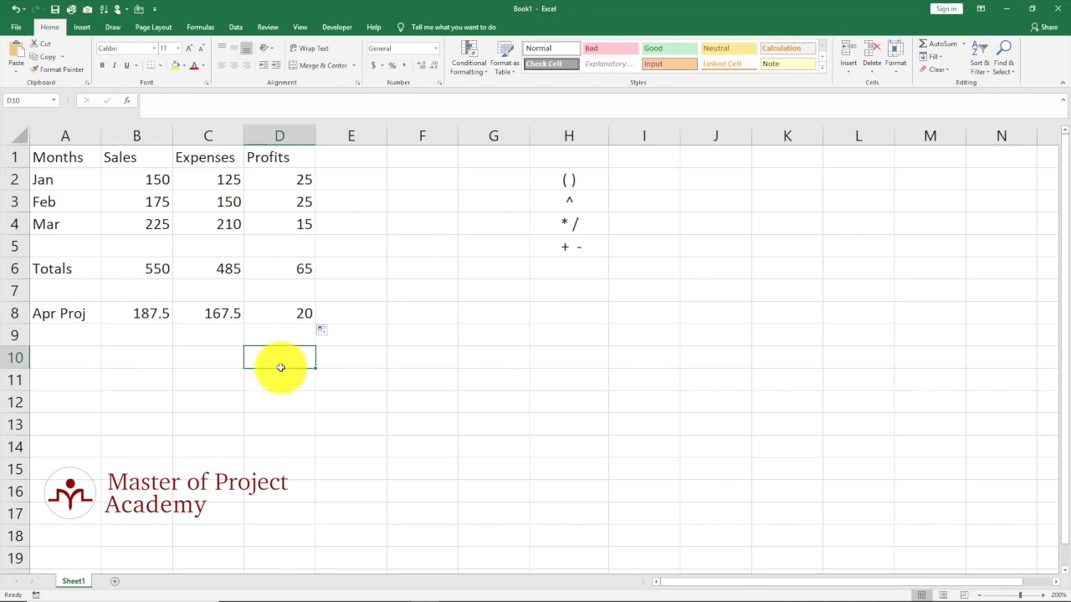
Step: Write a nested parentheses example (()) in H8
left_click(557, 312)
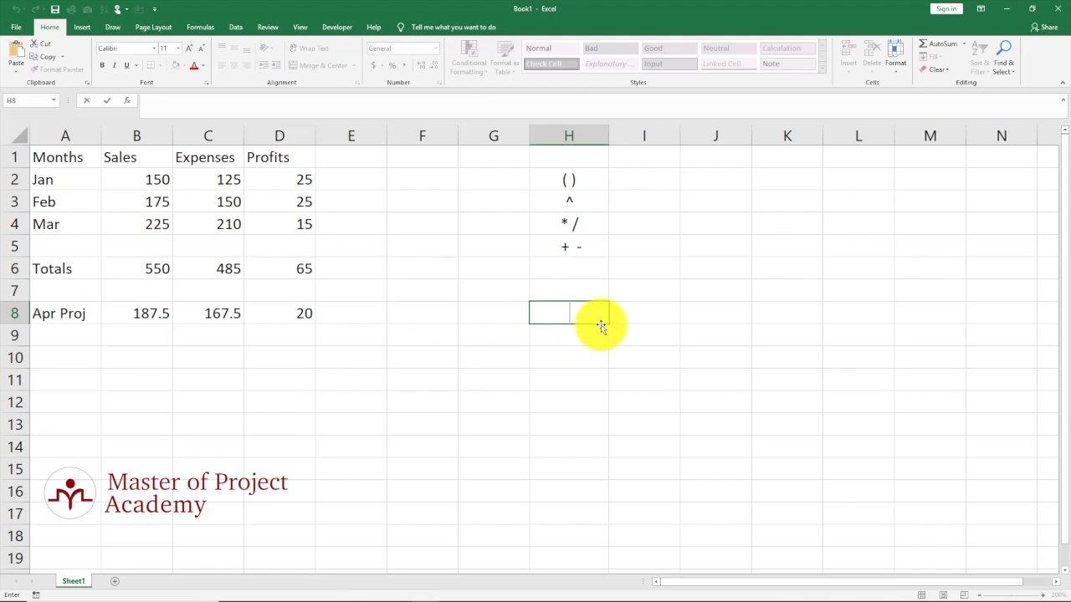
type("(())")
left_click(567, 312)
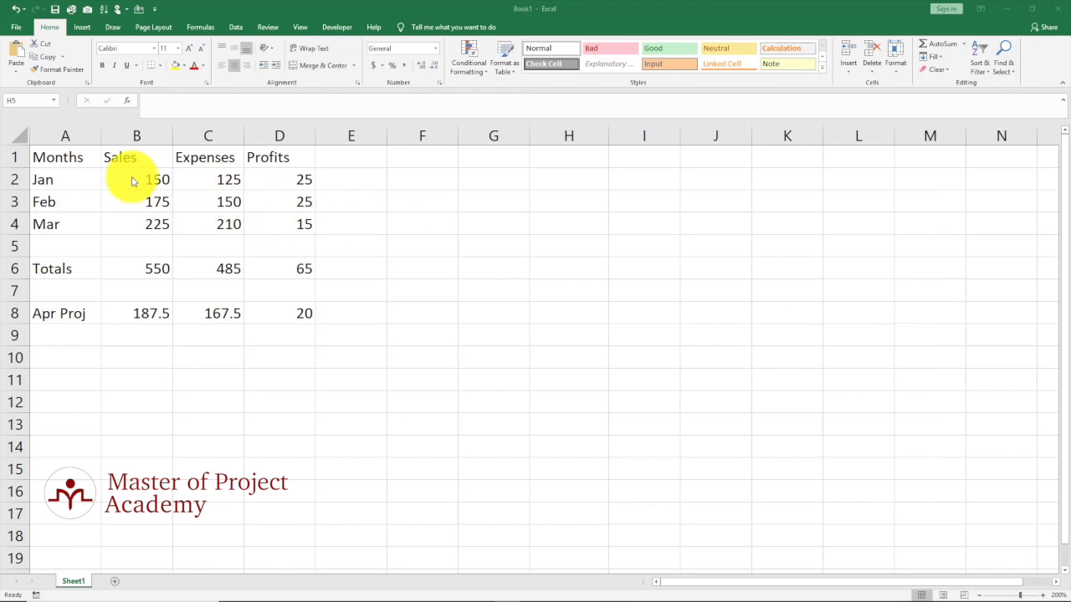
Step: Select the range B2:C4 and cycle the active cell down through it column by column, ending on B2
left_click_drag(125, 176, 203, 221)
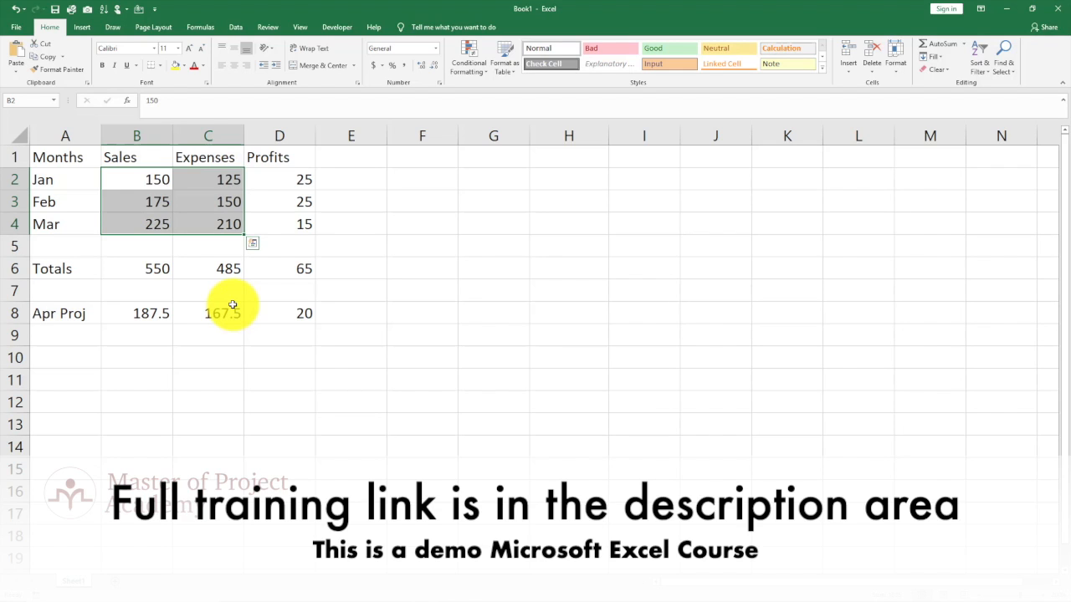
key("Return")
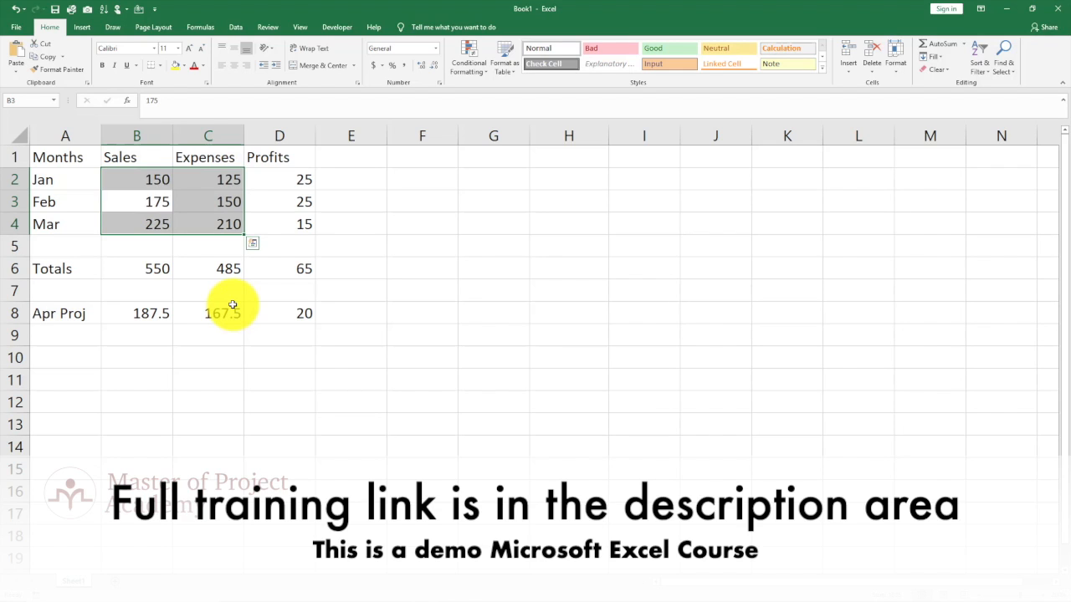
key("Return")
key("Return")
key("Return")
key("Return")
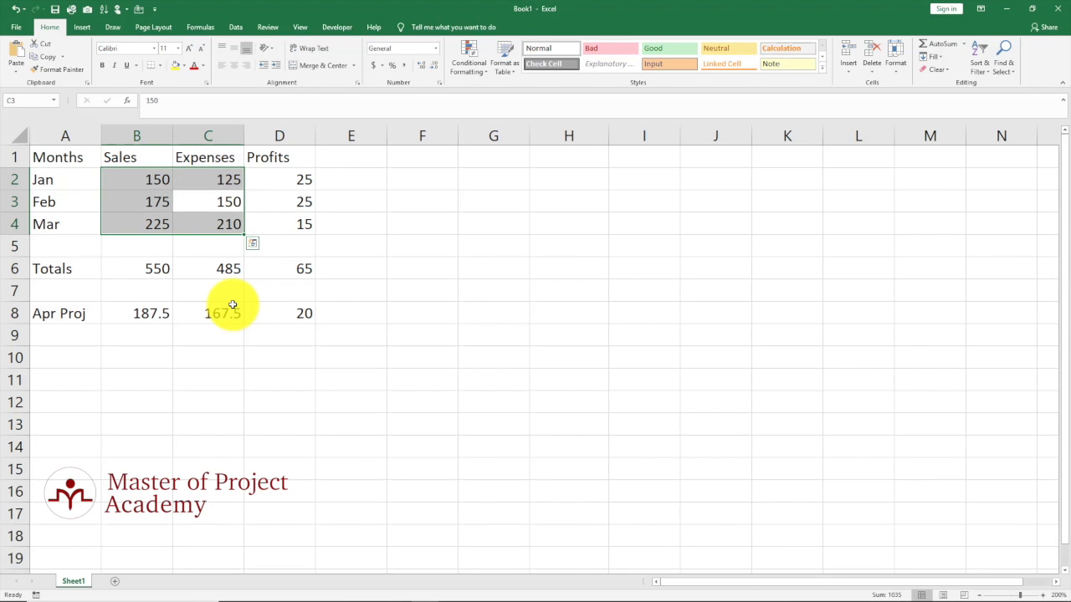
key("Return")
key("Return")
key("Return")
key("Return")
key("Return")
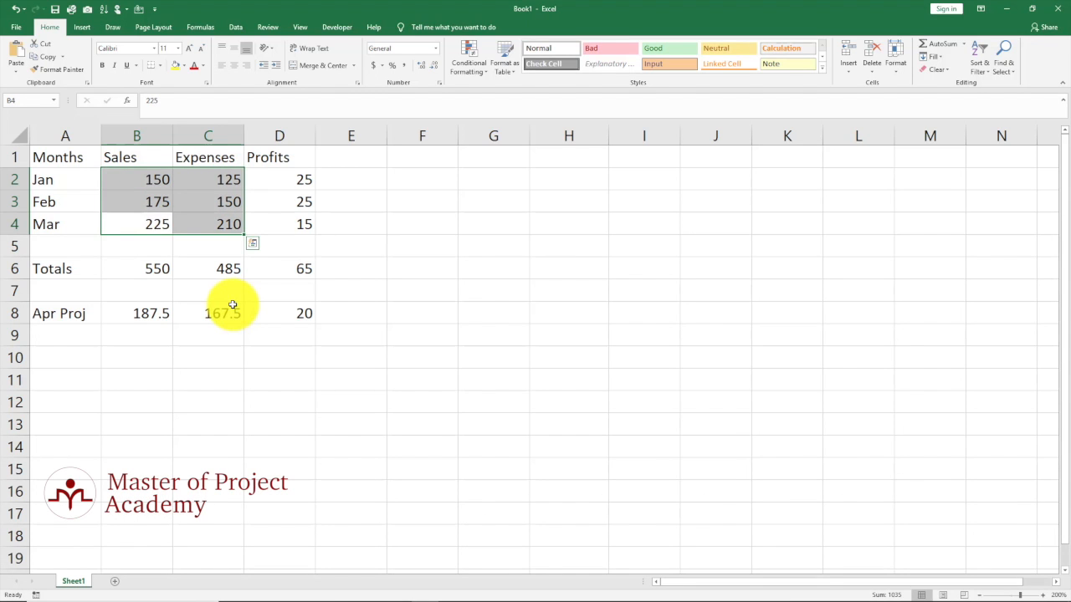
key("Return")
key("Return")
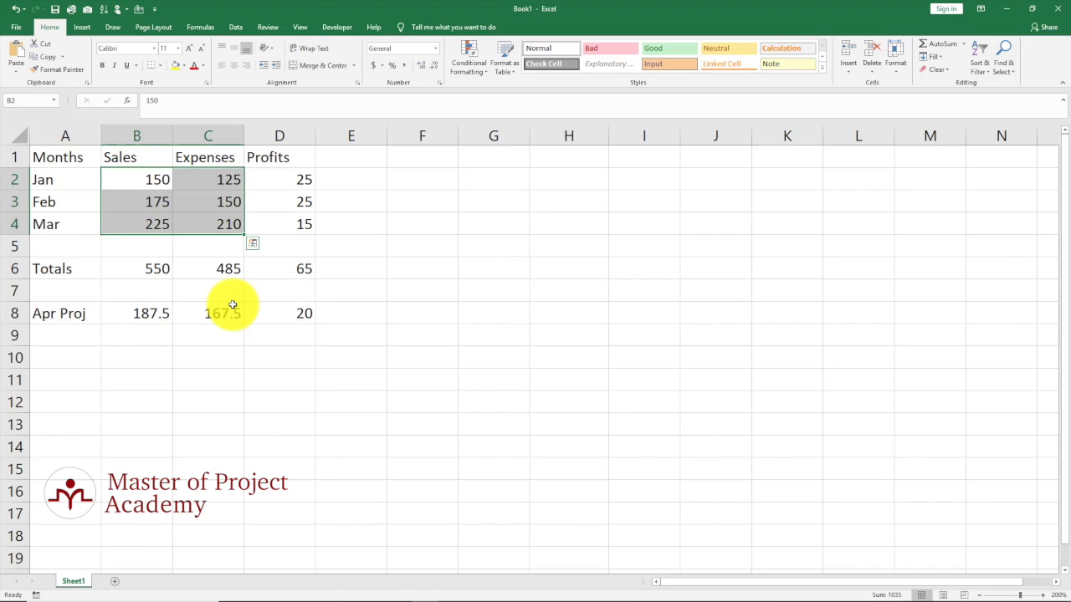
Step: Move the active cell across B2:C4 row by row as far as C4, and leave the selection by going to D4
key("Tab")
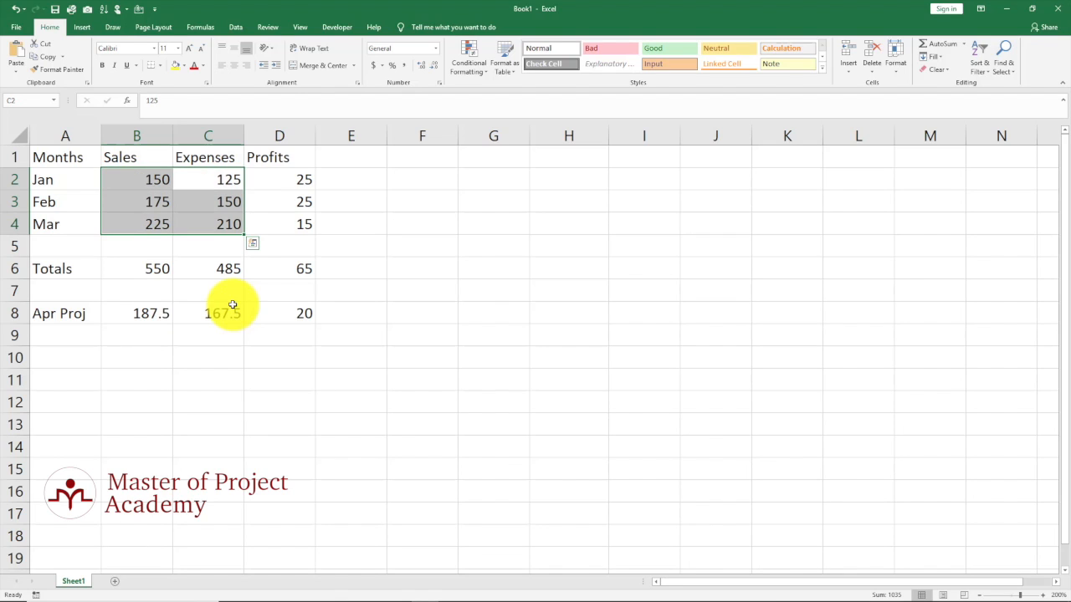
key("Tab")
key("Tab")
key("Tab")
key("Tab")
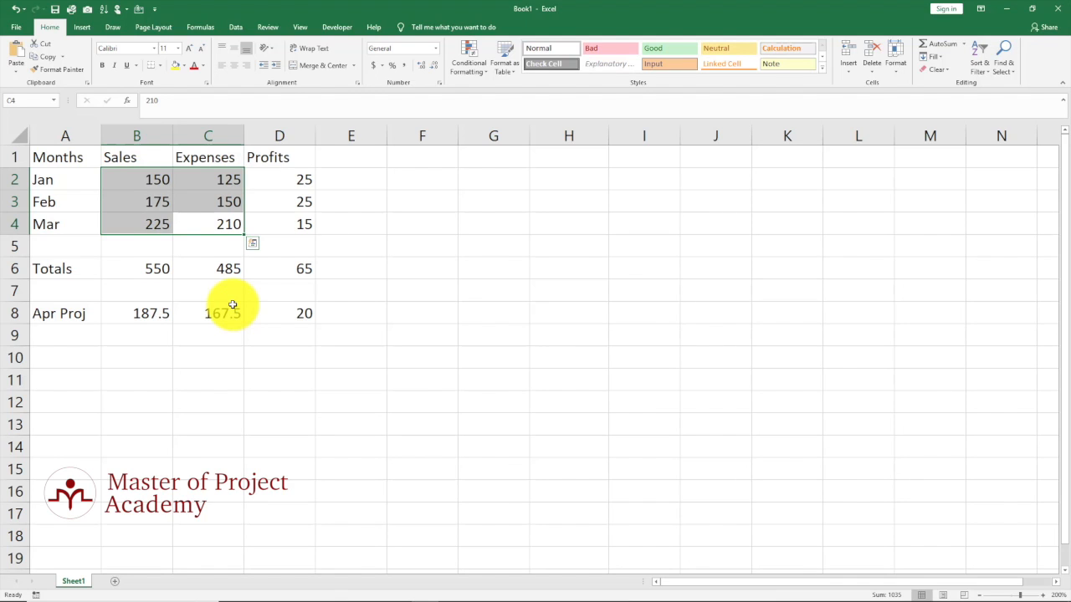
key("Right")
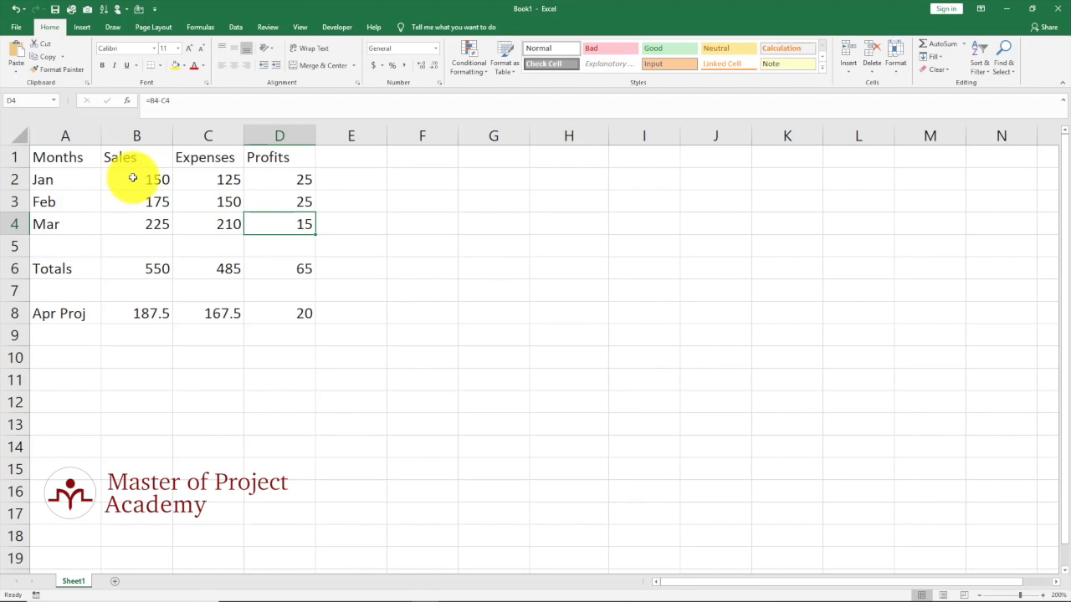
Step: Select B2:C4 in one sweep, deselect it, and reselect the same range by specifying its opposite corners B2 and C4
left_click_drag(132, 177, 181, 227)
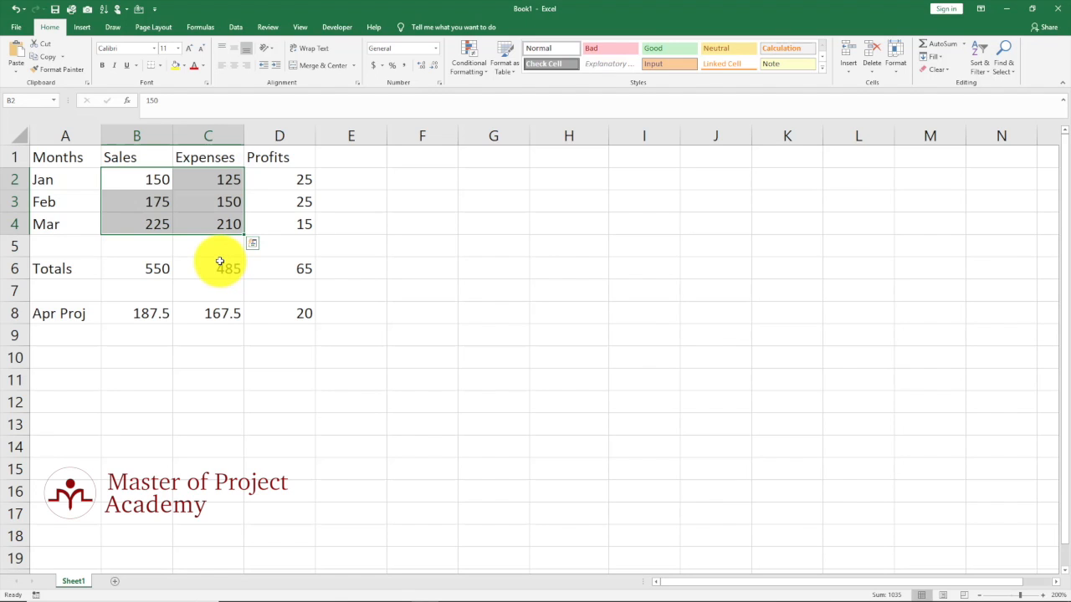
left_click(355, 228)
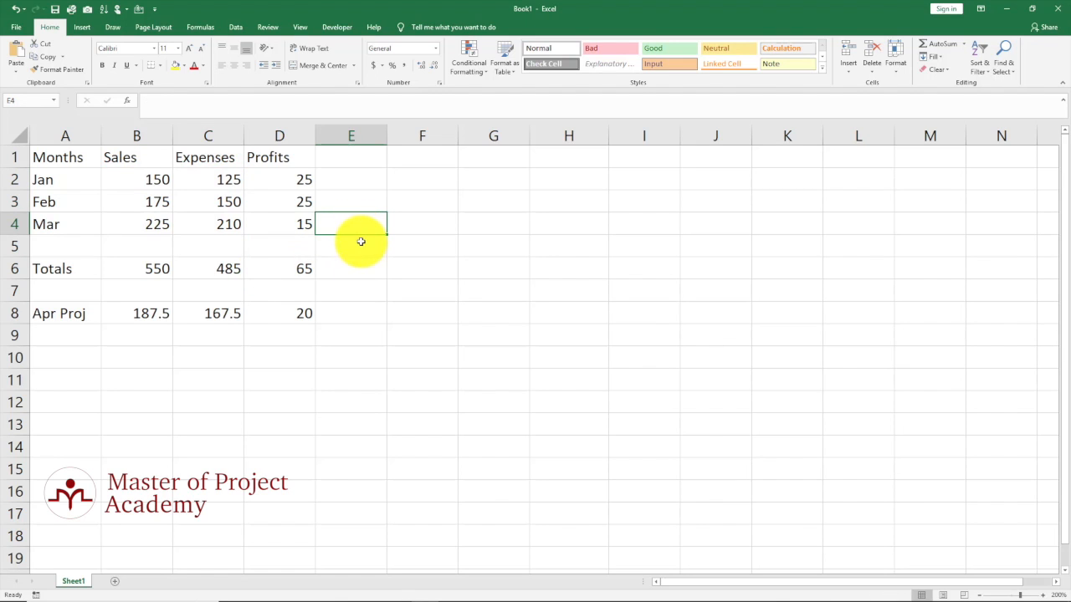
left_click(145, 179)
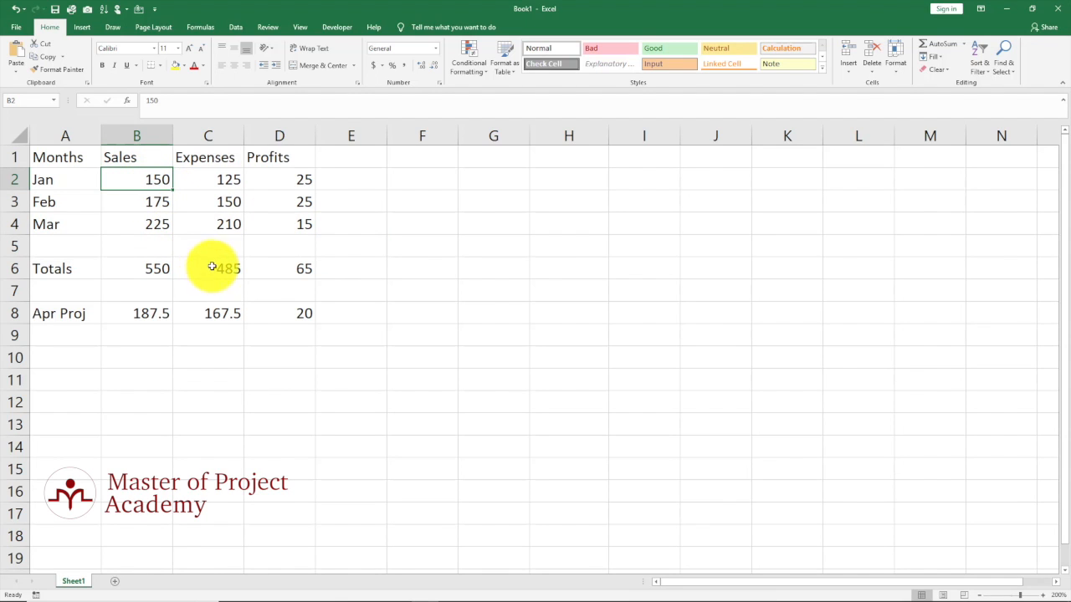
left_click(213, 224, "shift")
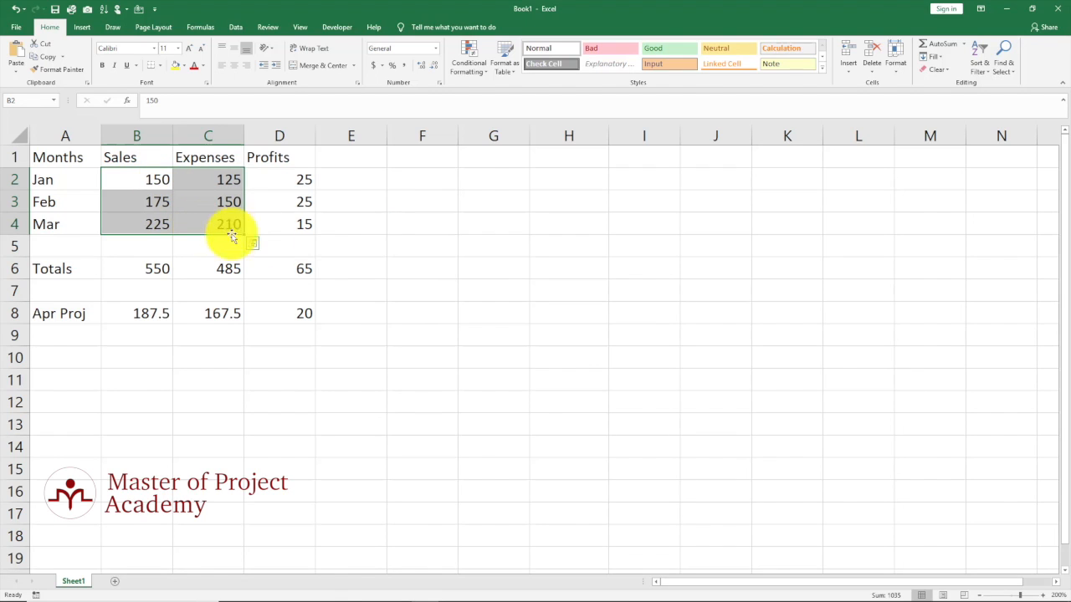
Step: Write the range notation B2:C4 in cell F2
left_click(413, 180)
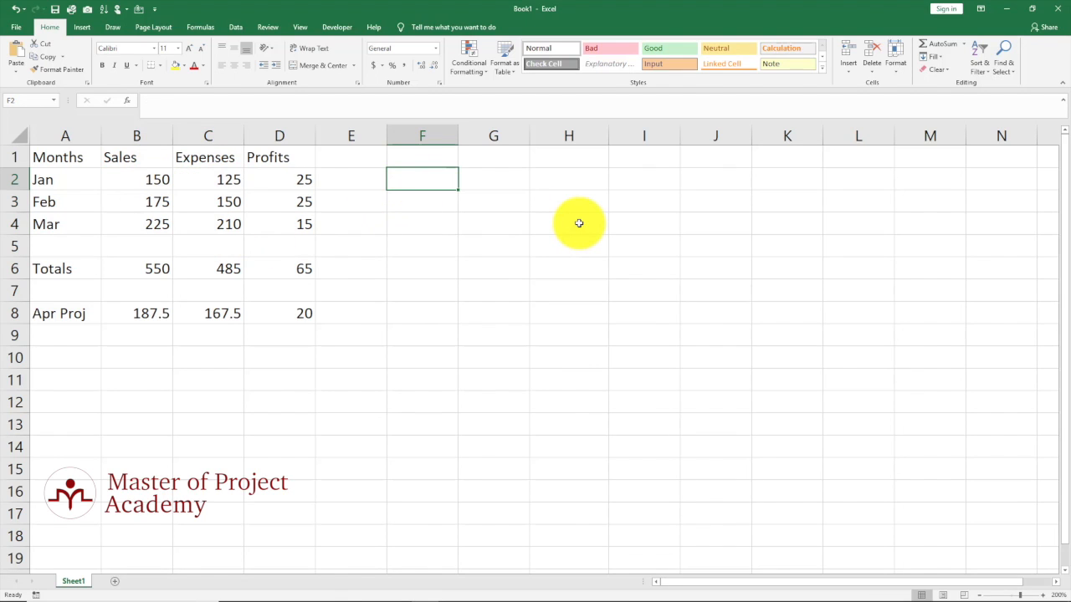
type("B2:")
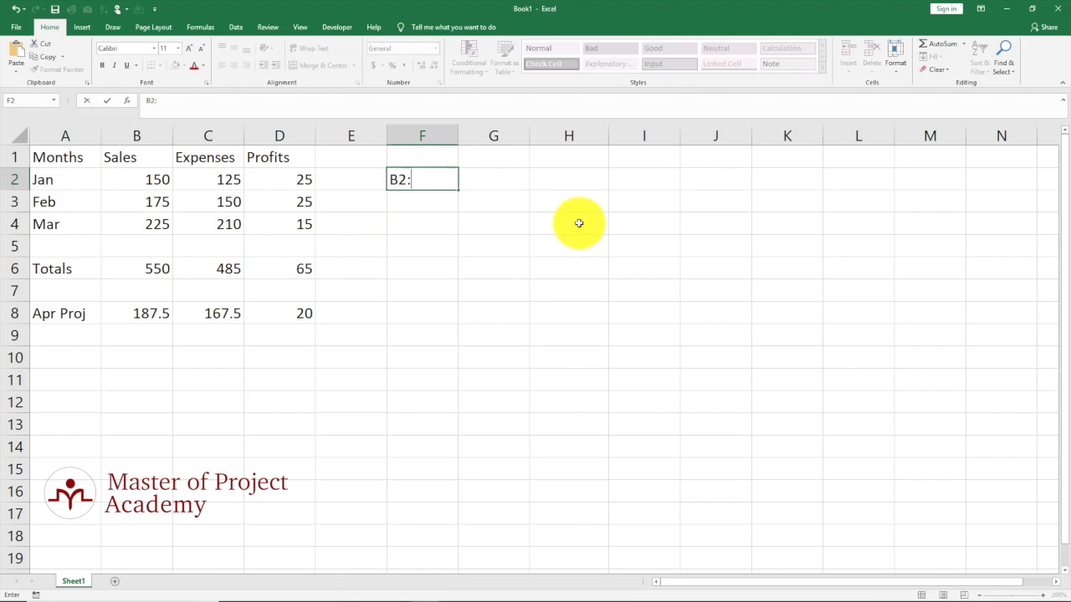
type("C4")
Step: Select B2:C4 and add Count, Average, Minimum and Numerical Count to the status bar, finishing with cell F5 selected
left_click(167, 181)
left_click_drag(172, 182, 221, 228)
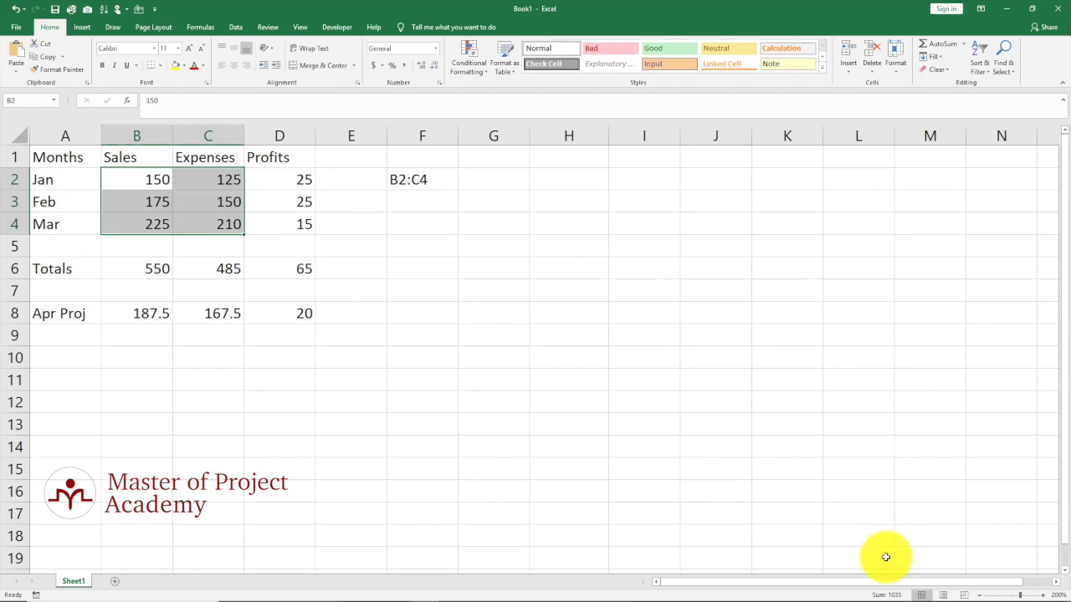
right_click(883, 595)
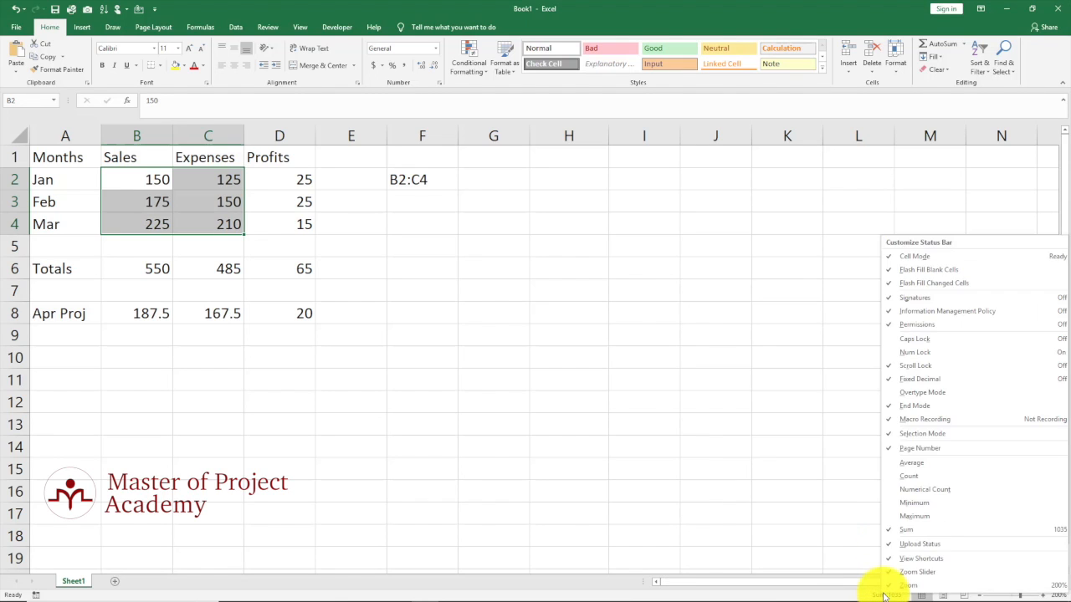
left_click(895, 475)
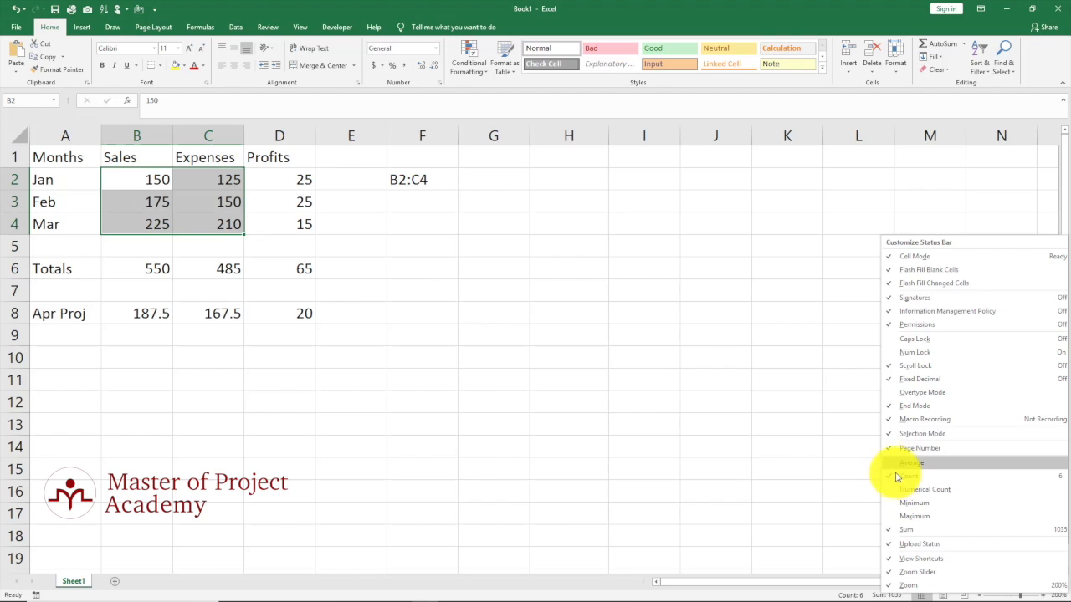
left_click(891, 465)
left_click(899, 502)
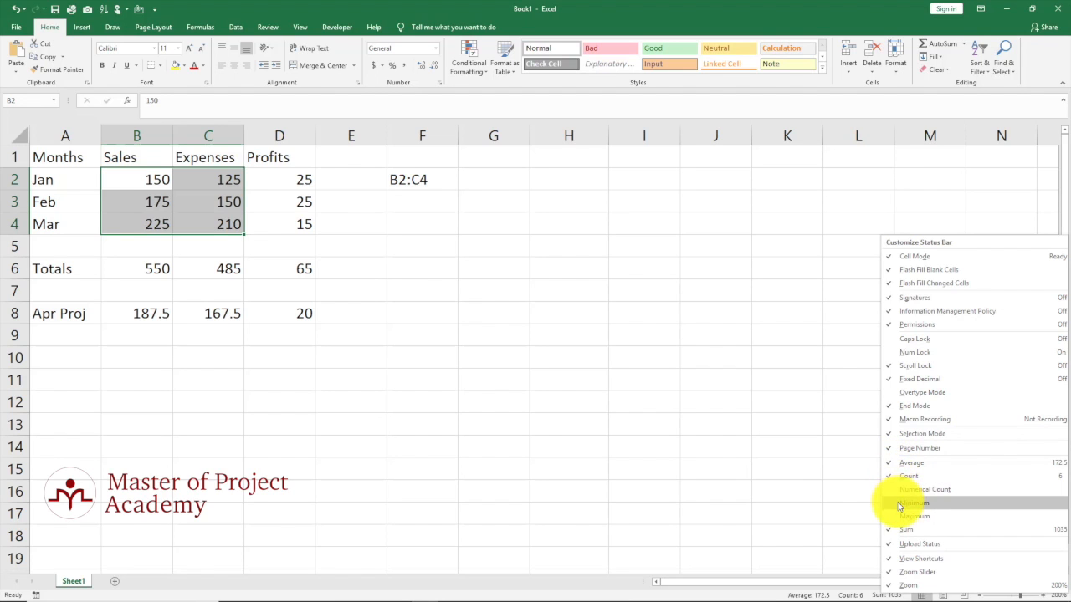
left_click(892, 489)
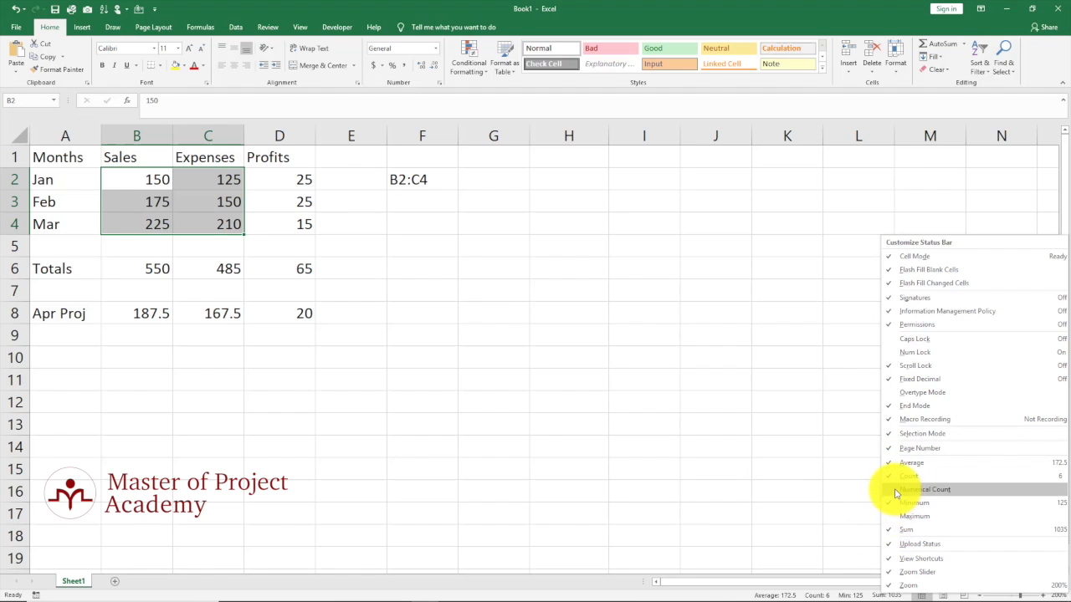
left_click(826, 507)
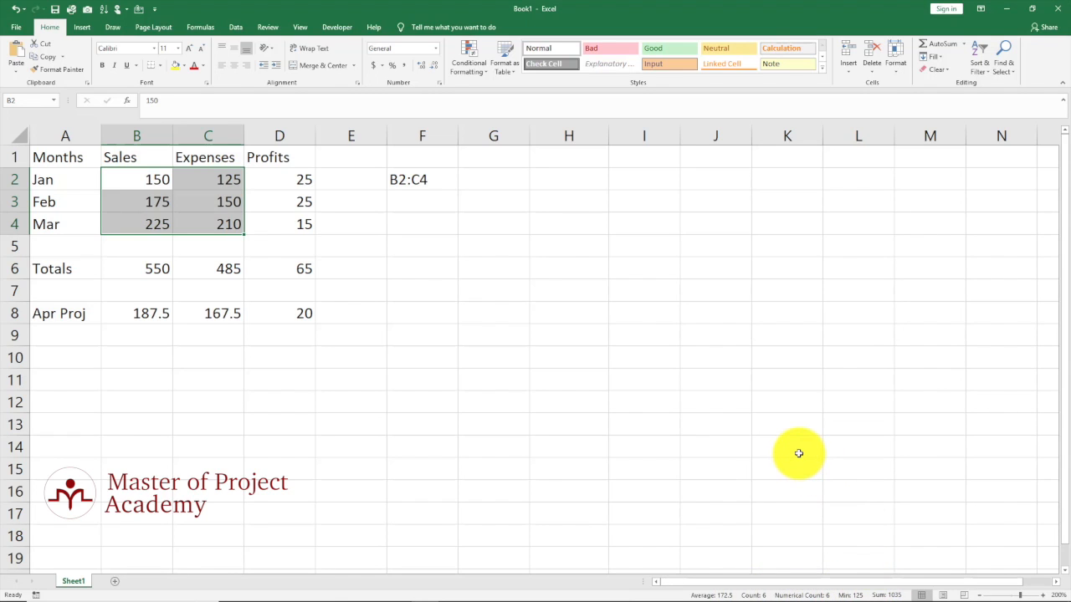
left_click(399, 248)
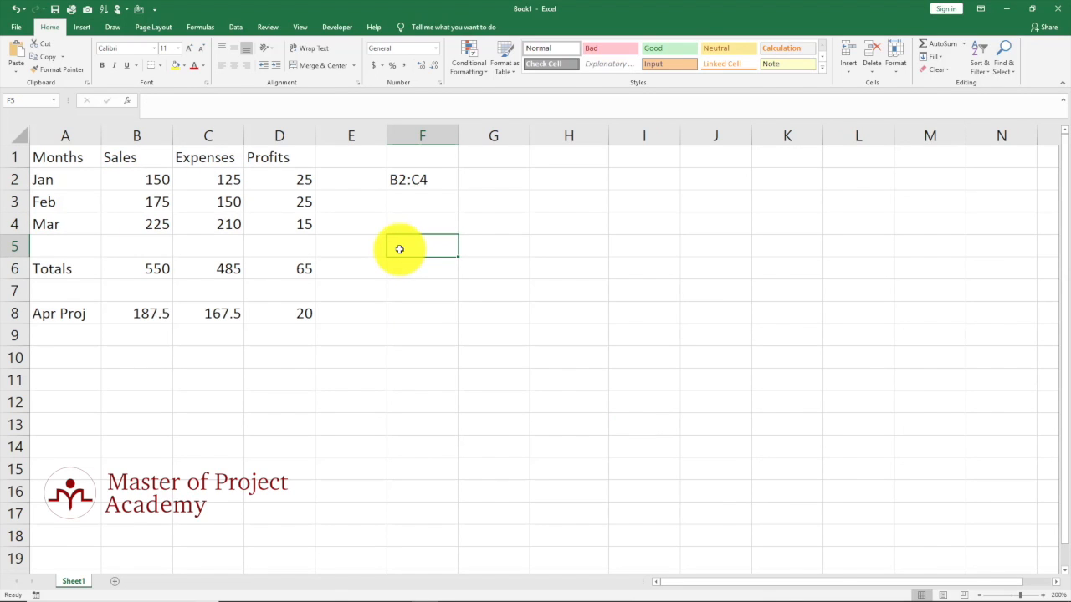